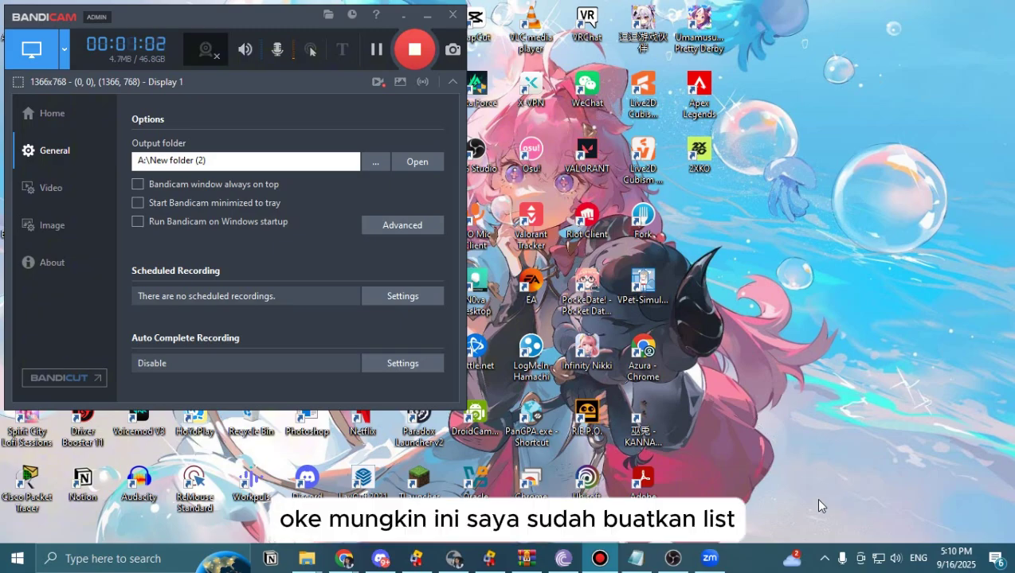
Restore the Notepad tool list, narrow its window, and select the vtool.booth.pm/items/3432494 link.
left_click(635, 558)
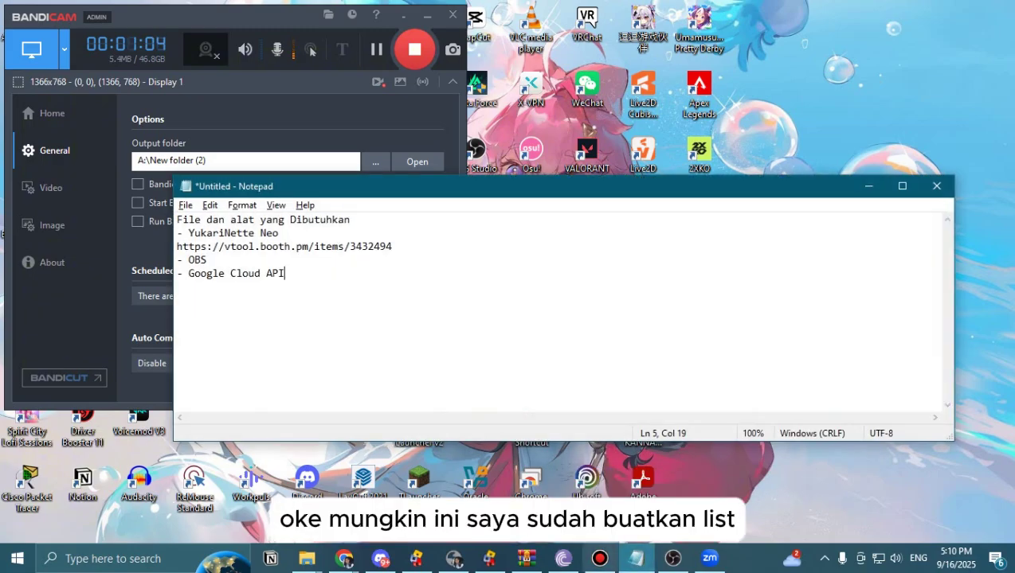
left_click_drag(953, 277, 619, 316)
left_click_drag(460, 194, 505, 193)
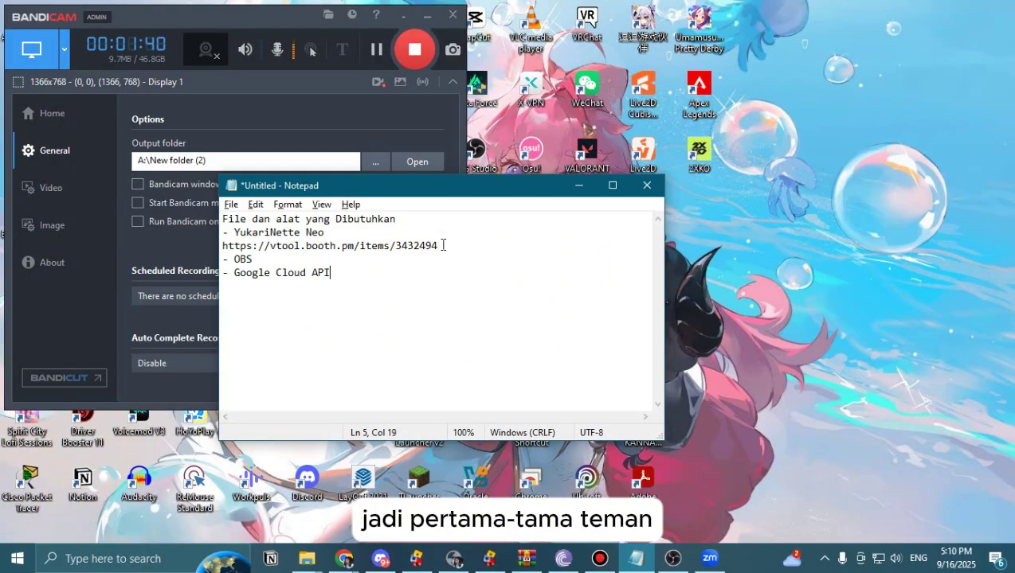
left_click_drag(442, 246, 224, 249)
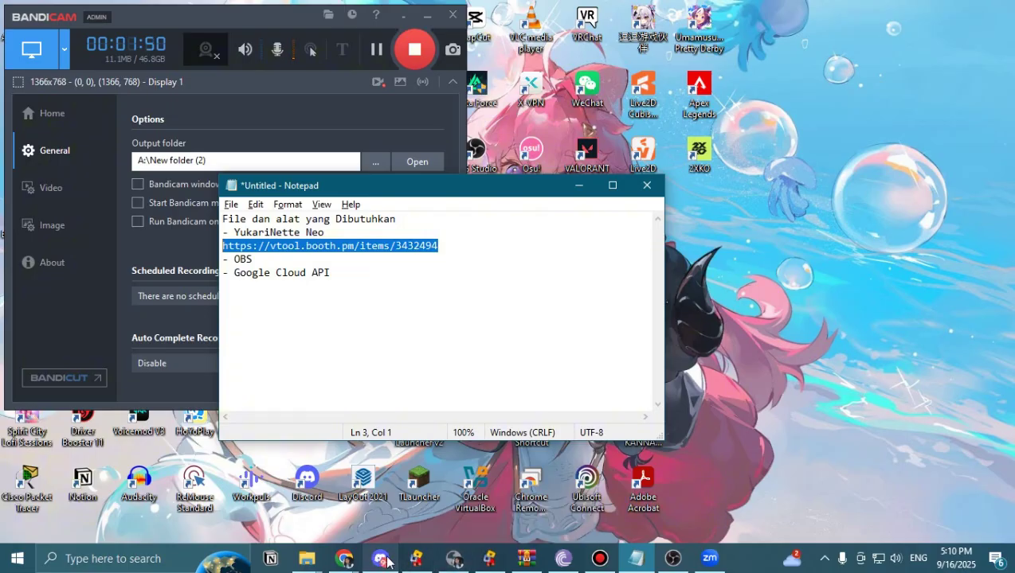
Bring Chrome forward on the BOOTH YukariNette Connector NEO tab and scroll through the item page.
mouse_move(358, 558)
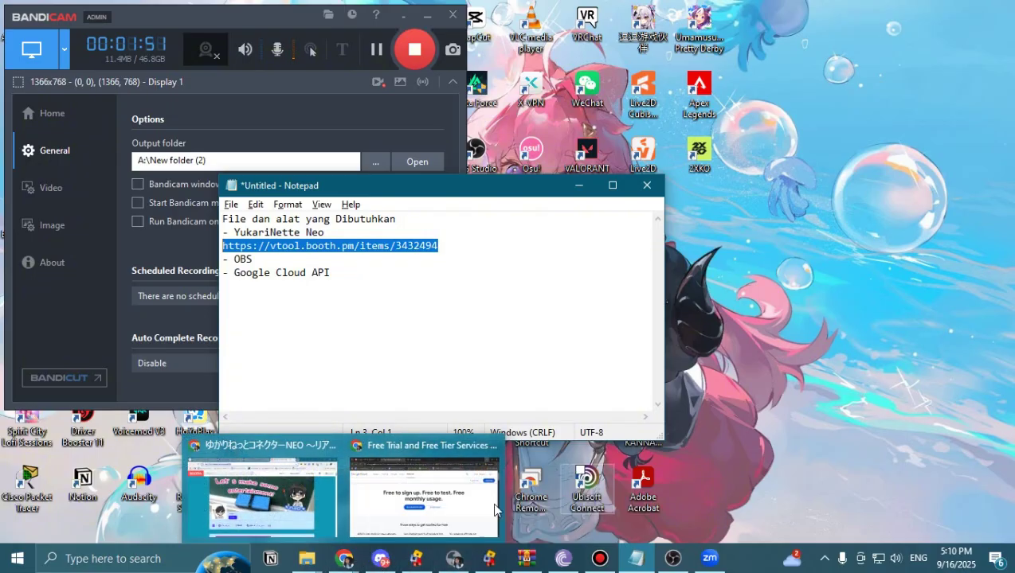
left_click(458, 509)
left_click(124, 11)
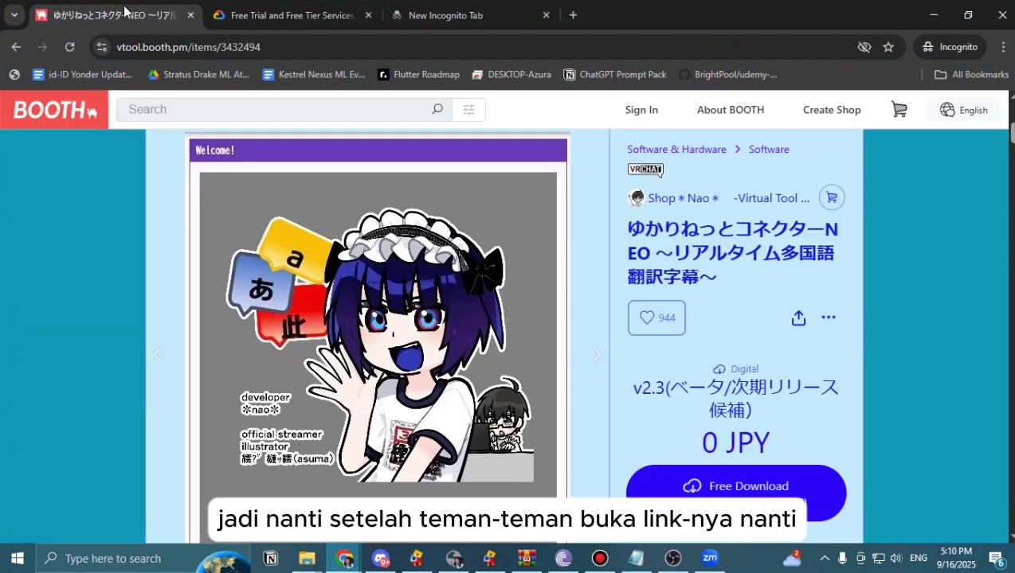
scroll(280, 204, "up", 5)
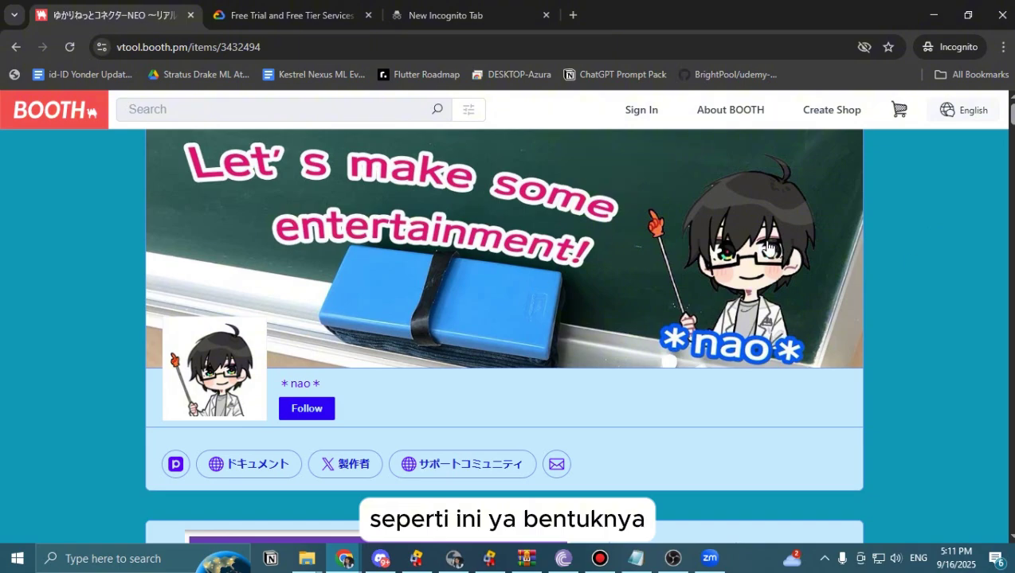
scroll(896, 168, "down", 5)
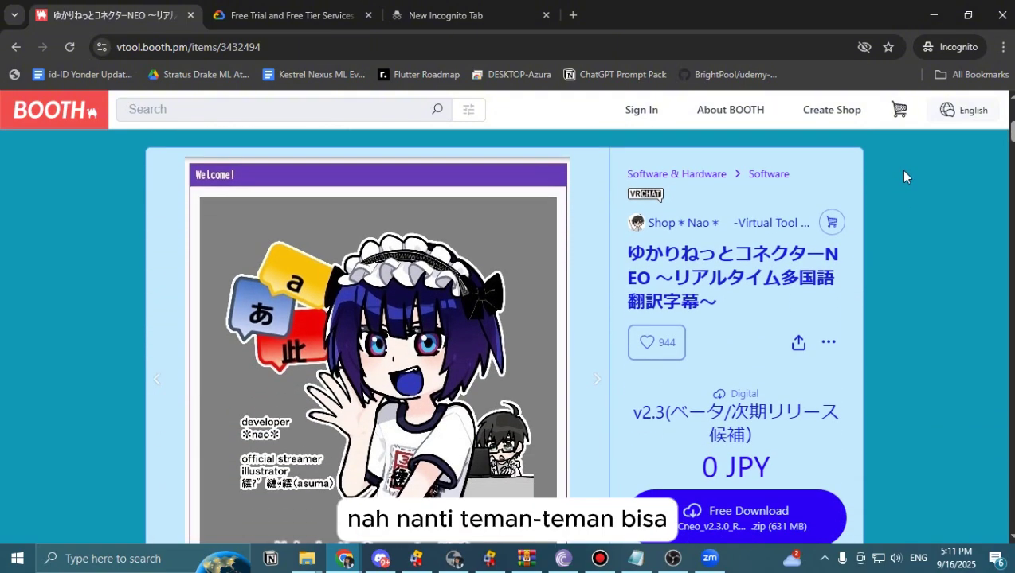
scroll(903, 172, "down", 1)
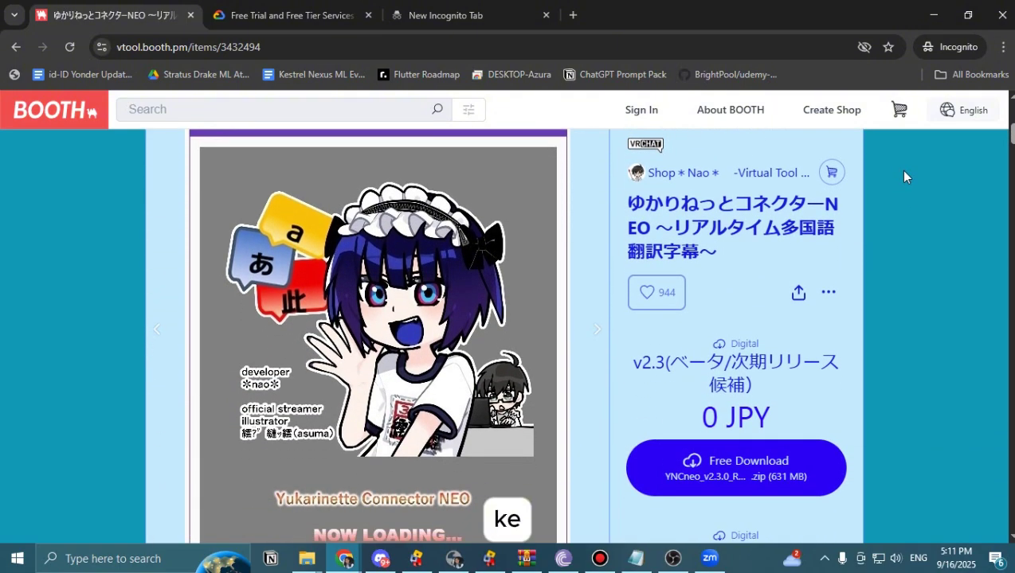
scroll(903, 177, "down", 3)
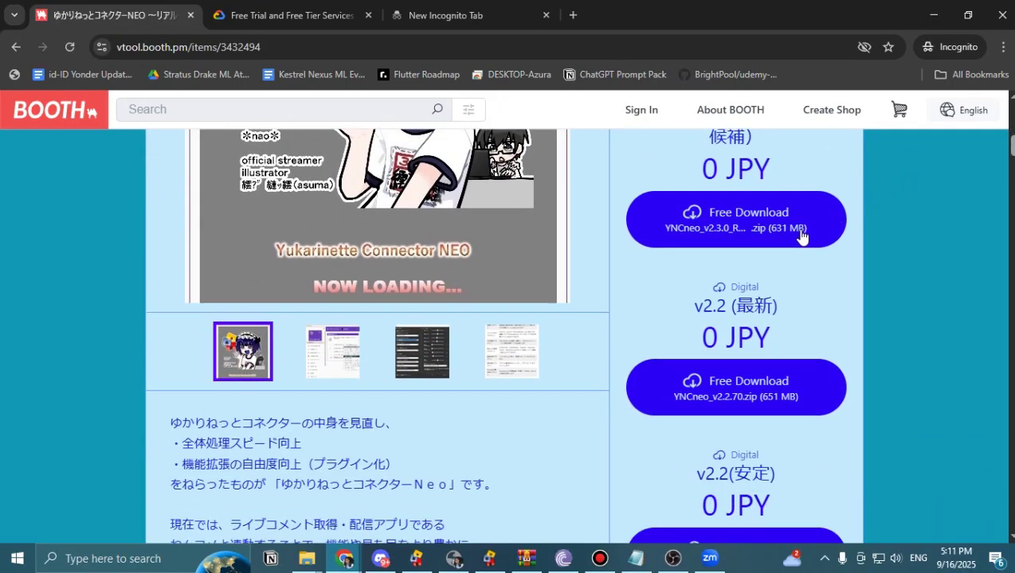
scroll(801, 236, "down", 1)
scroll(765, 288, "up", 2)
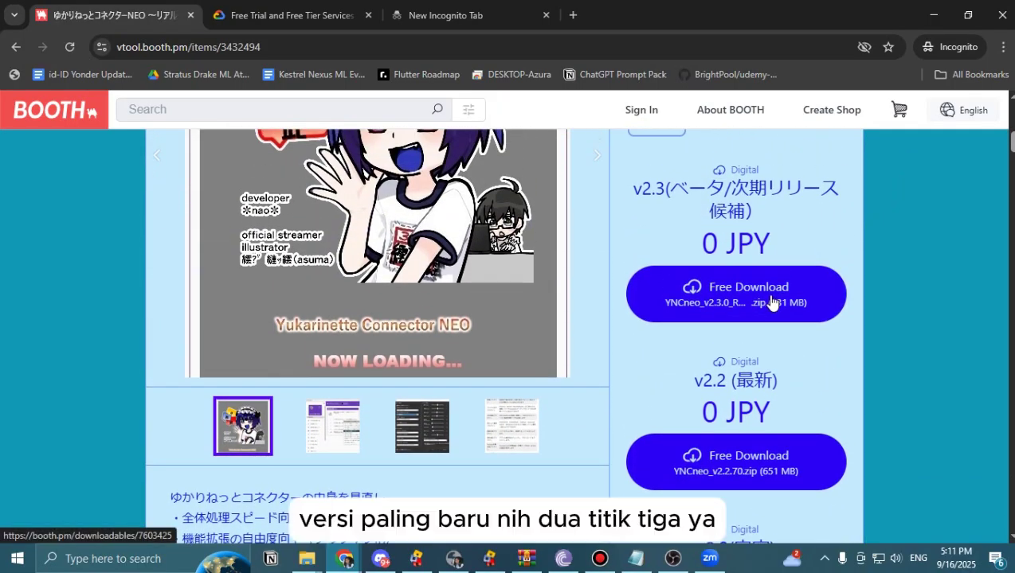
scroll(627, 252, "up", 1)
Locate the v2.3 release on the page and request its free download.
left_click_drag(633, 289, 679, 290)
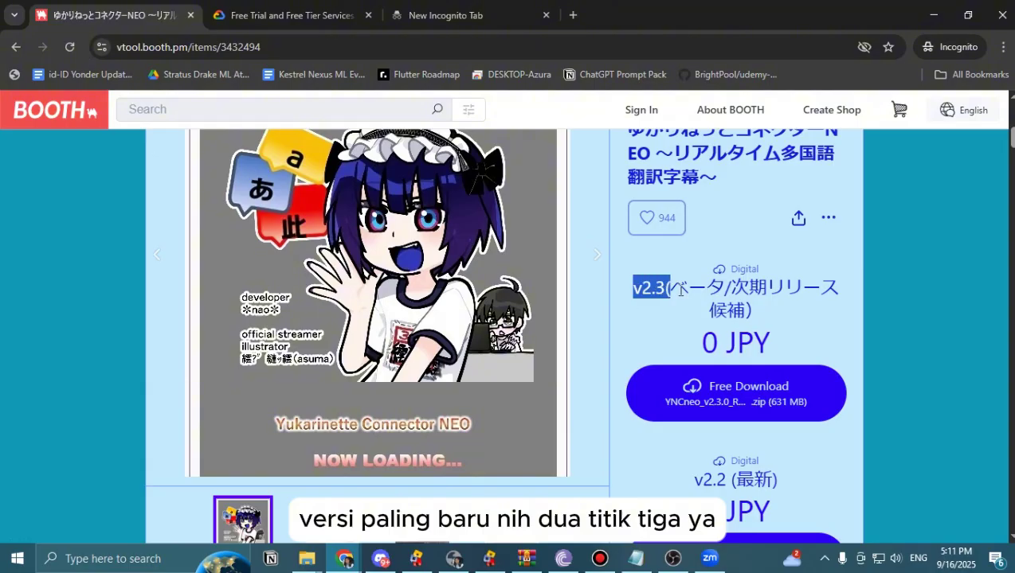
left_click(679, 290)
scroll(717, 288, "up", 1)
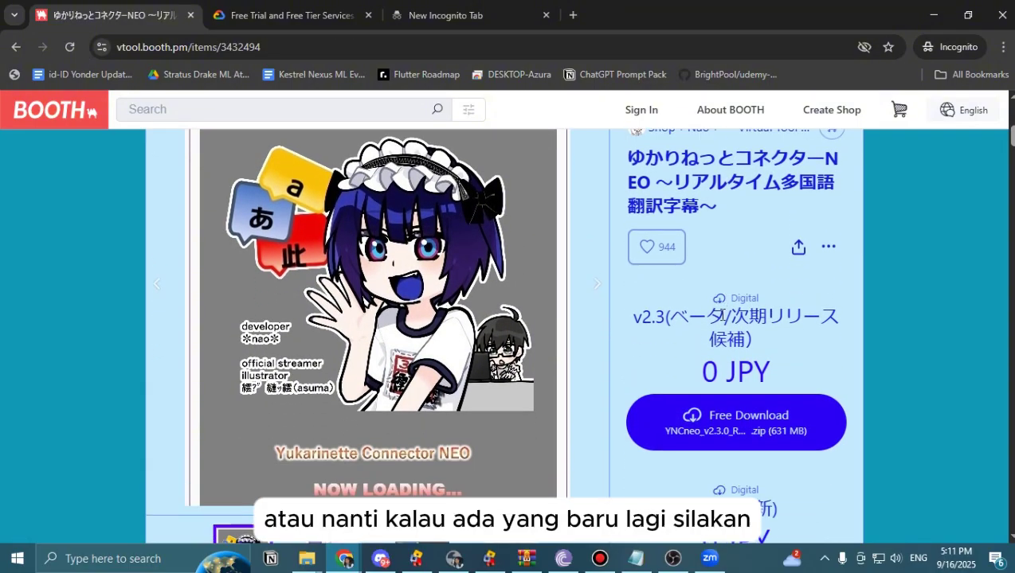
scroll(721, 315, "down", 1)
scroll(669, 334, "down", 2)
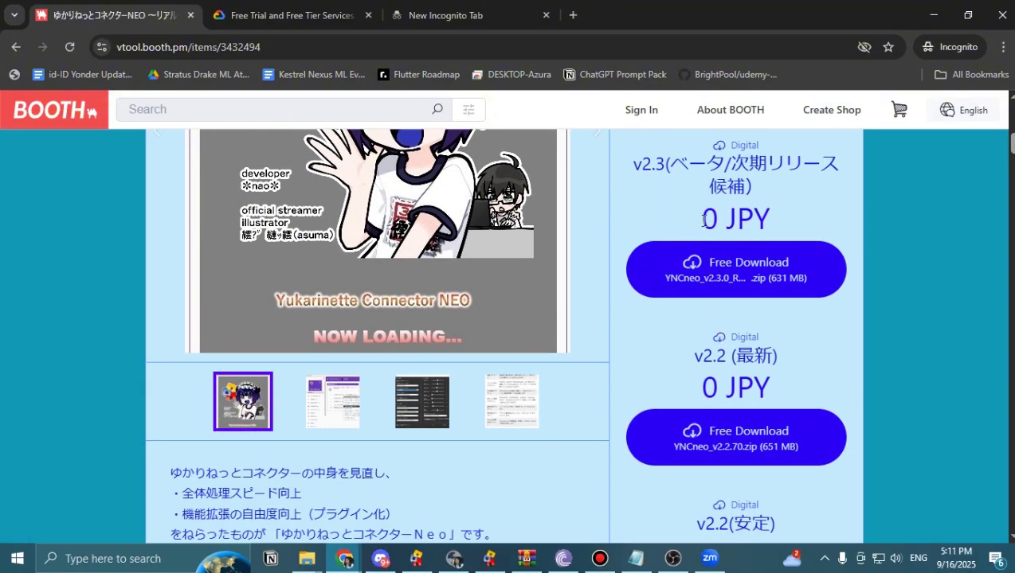
scroll(647, 256, "up", 1)
scroll(126, 345, "down", 3)
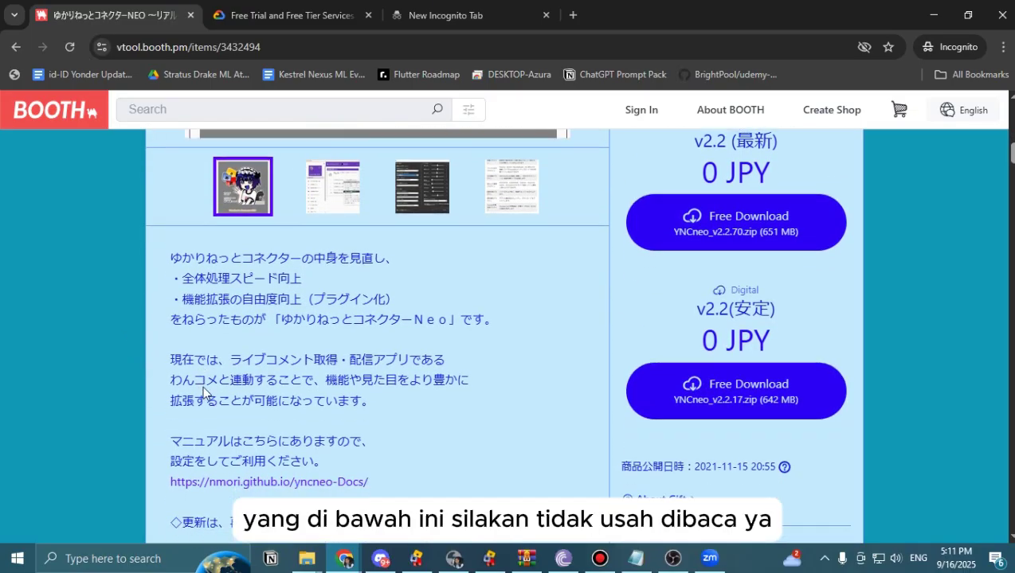
scroll(291, 328, "down", 3)
scroll(590, 347, "up", 1)
scroll(590, 348, "up", 3)
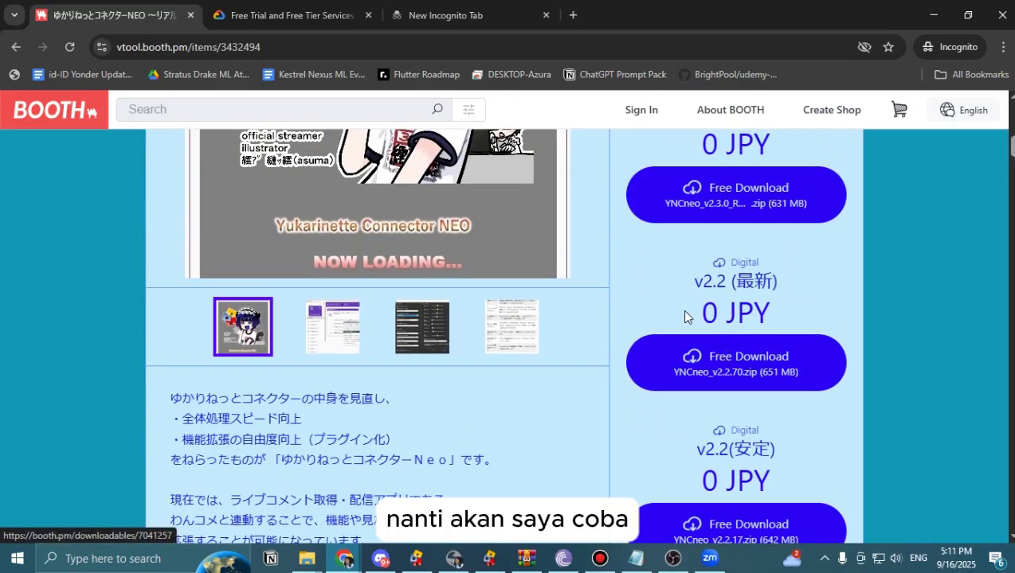
scroll(686, 317, "up", 2)
scroll(791, 273, "up", 1)
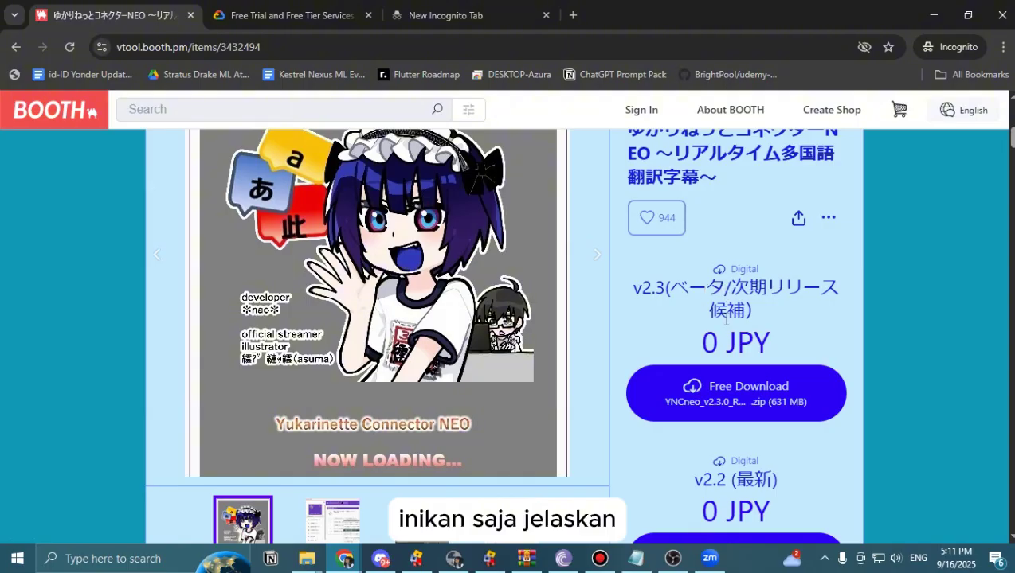
left_click(756, 392)
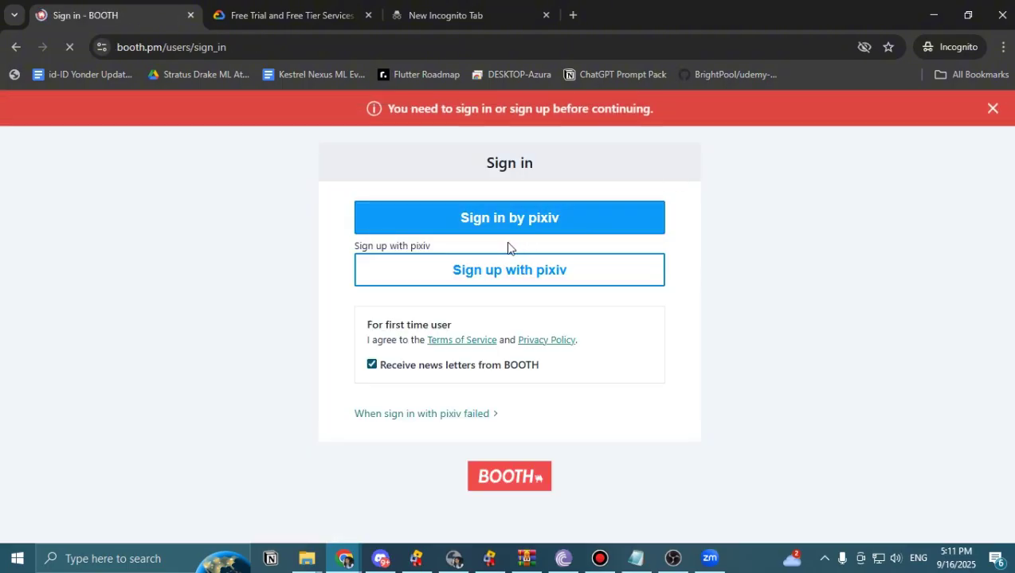
Dismiss the sign-in warning and log in to pixiv with the account e-mail and password.
left_click(992, 109)
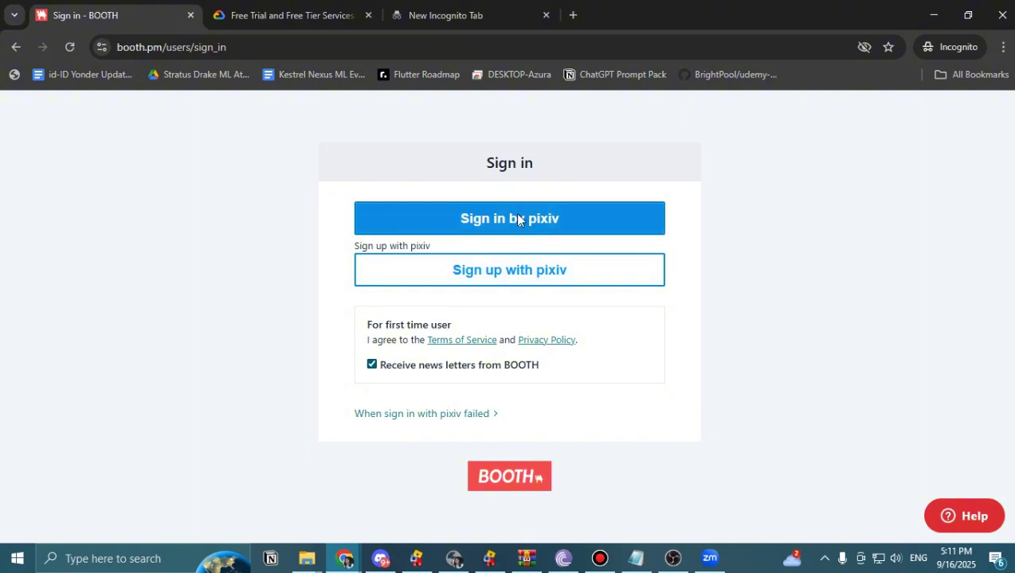
left_click(561, 289)
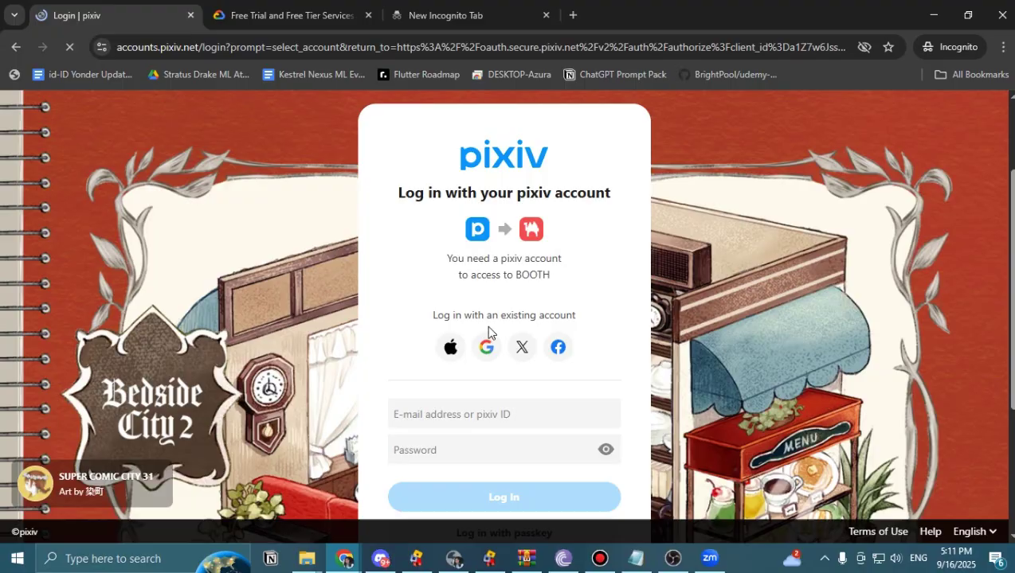
scroll(478, 333, "down", 1)
left_click(465, 334)
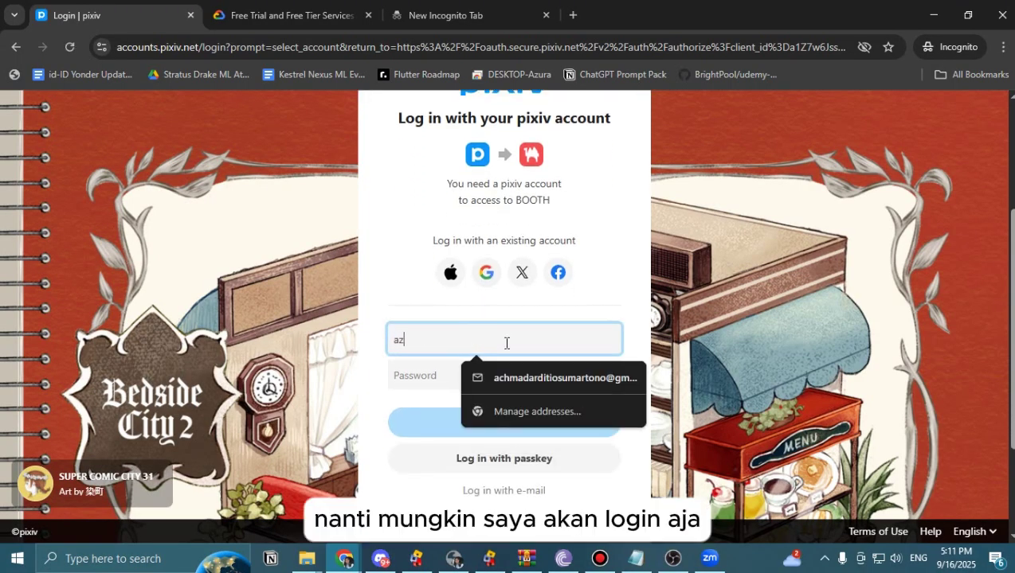
left_click(512, 369)
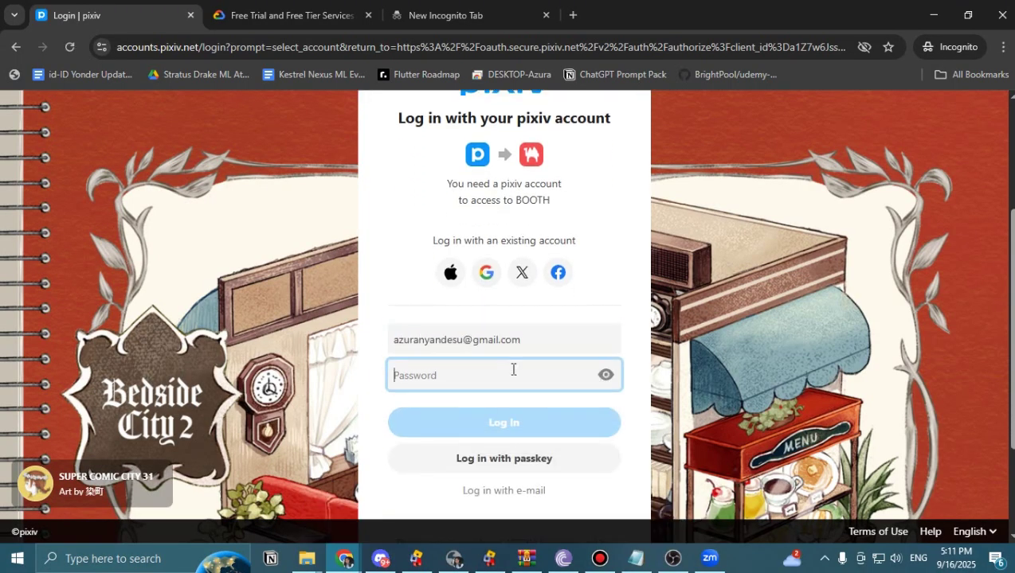
key("ctrl+v")
key("Return")
Retype the rejected pixiv password and resubmit the login.
double_click(575, 428)
key("BackSpace")
type("•••••••••••")
key("Return")
left_click_drag(453, 423, 376, 426)
type("••••••••••")
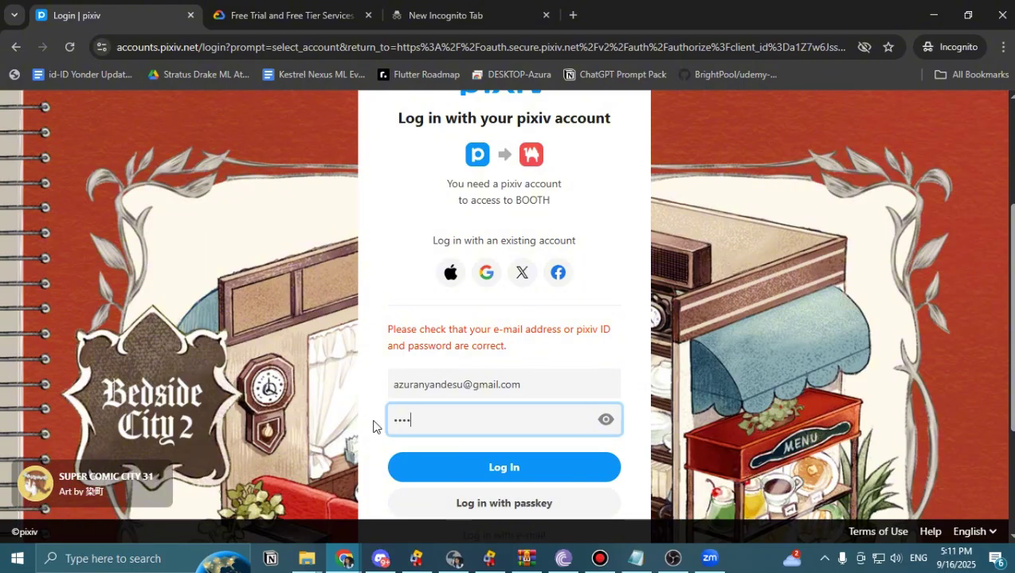
key("Return")
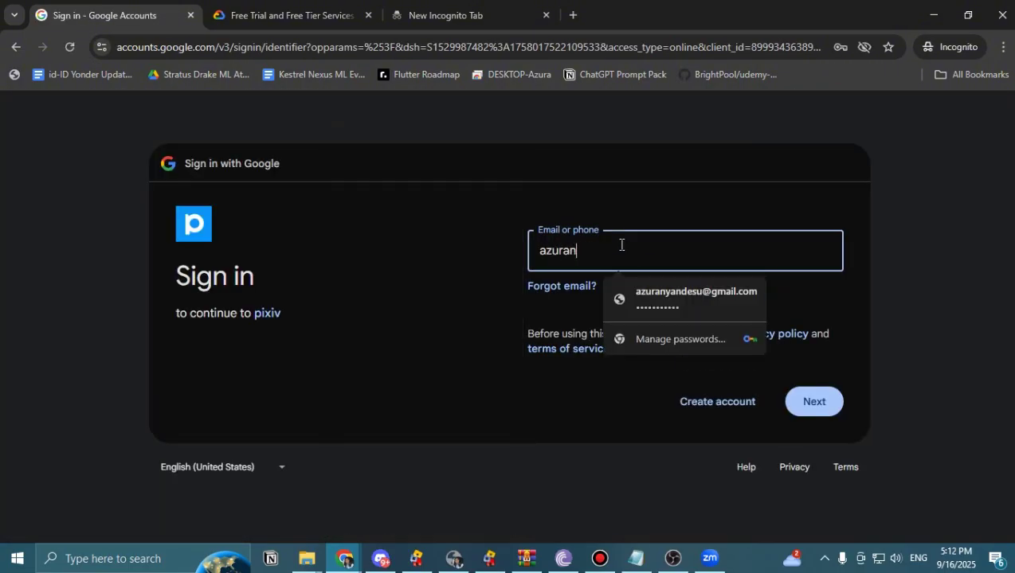
Sign in to pixiv with Google instead, accepting the suggested e-mail and entering the account password.
left_click(632, 303)
key("Return")
key("Return")
key("ctrl+v")
left_click(819, 430)
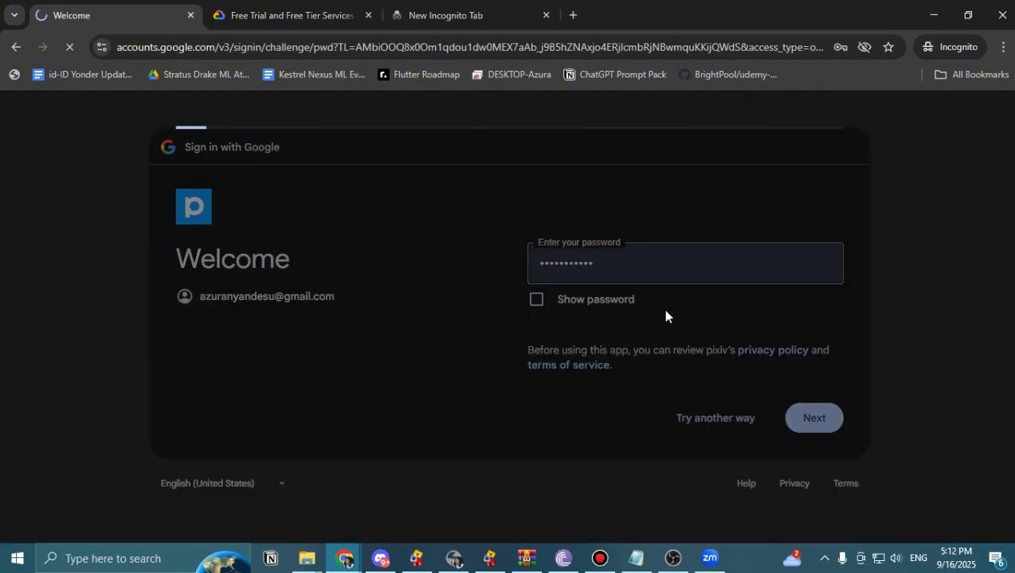
Scroll to the v2.3 release and start its free zip download.
scroll(534, 337, "down", 5)
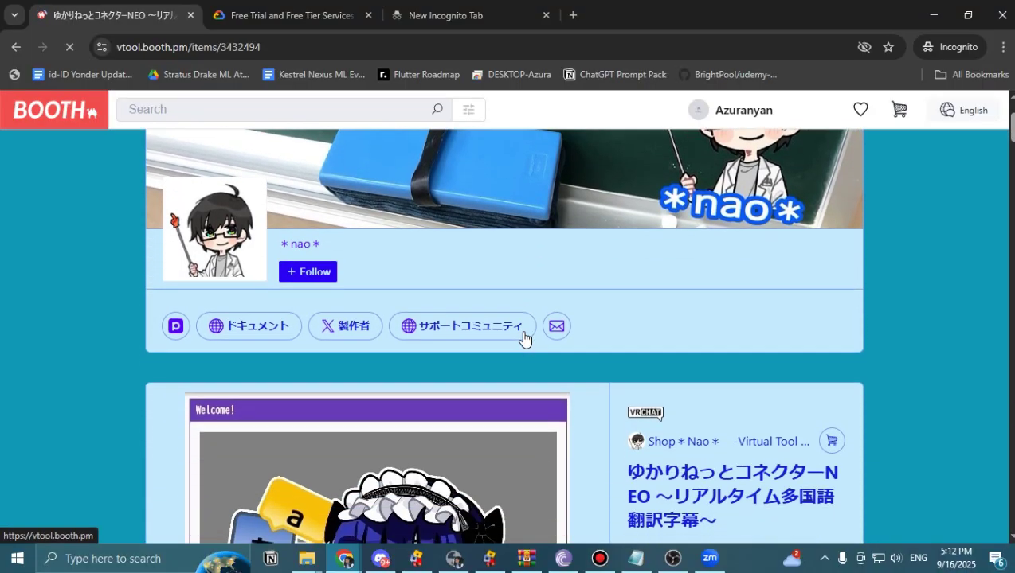
scroll(541, 338, "down", 1)
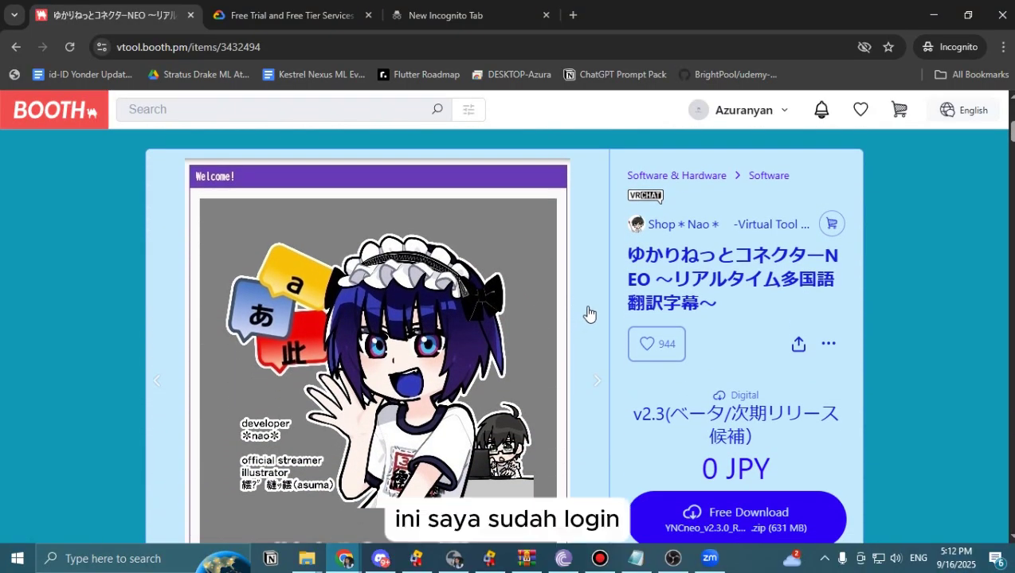
scroll(589, 314, "down", 2)
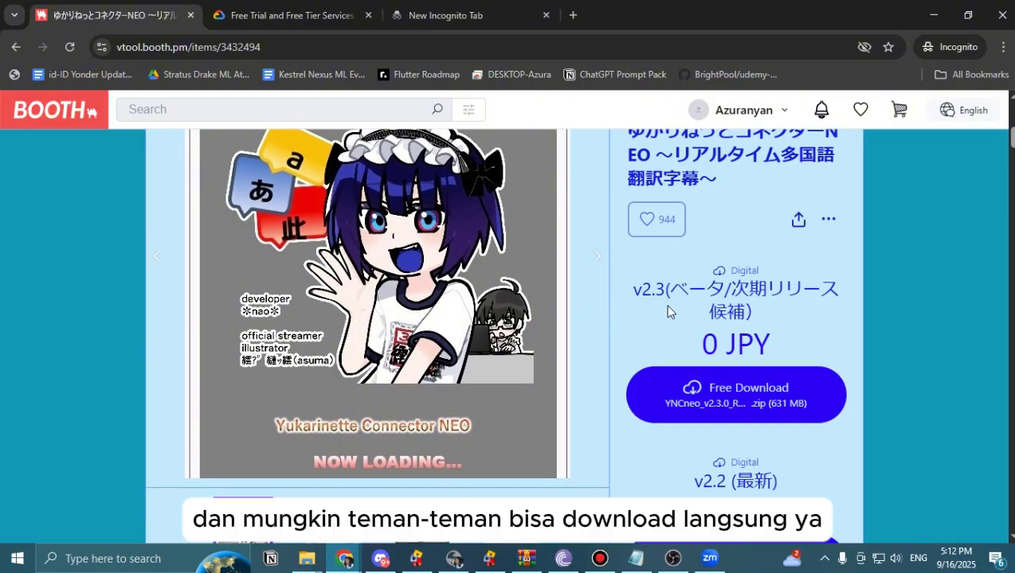
left_click(716, 387)
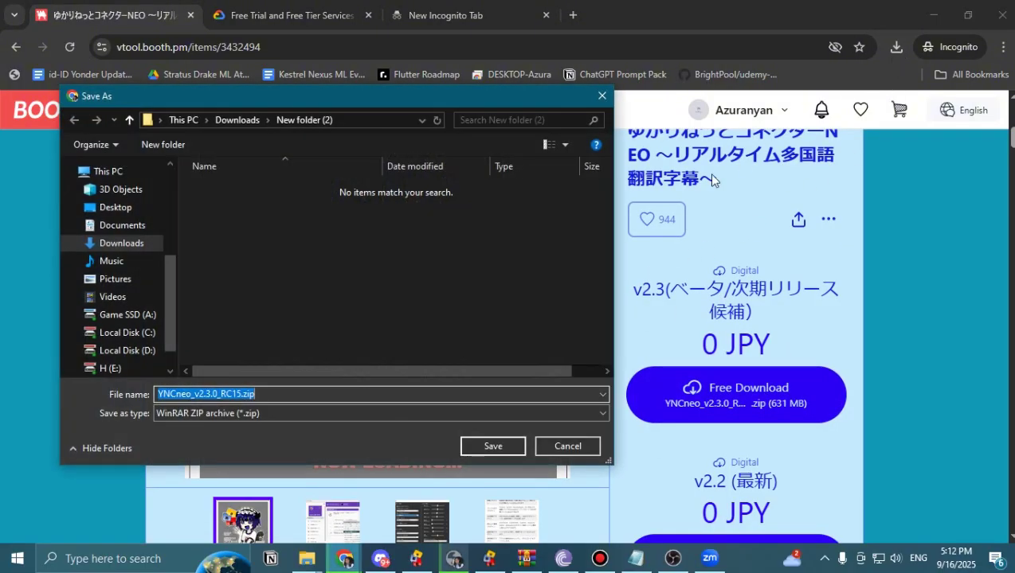
Save the zip into New folder (2), check the download history, and scroll to 動作環境.
scroll(124, 294, "up", 2)
scroll(124, 311, "down", 3)
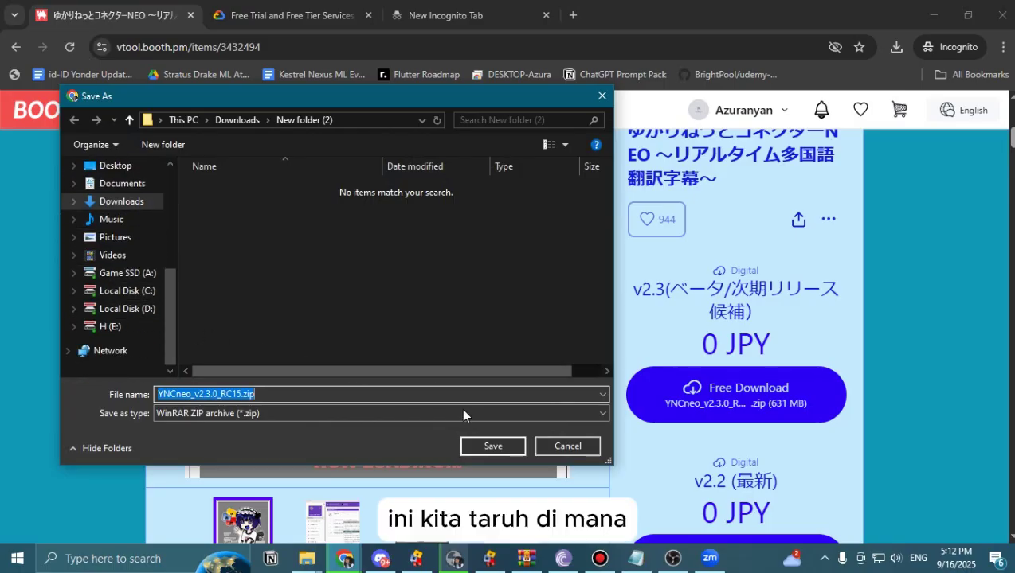
left_click(494, 446)
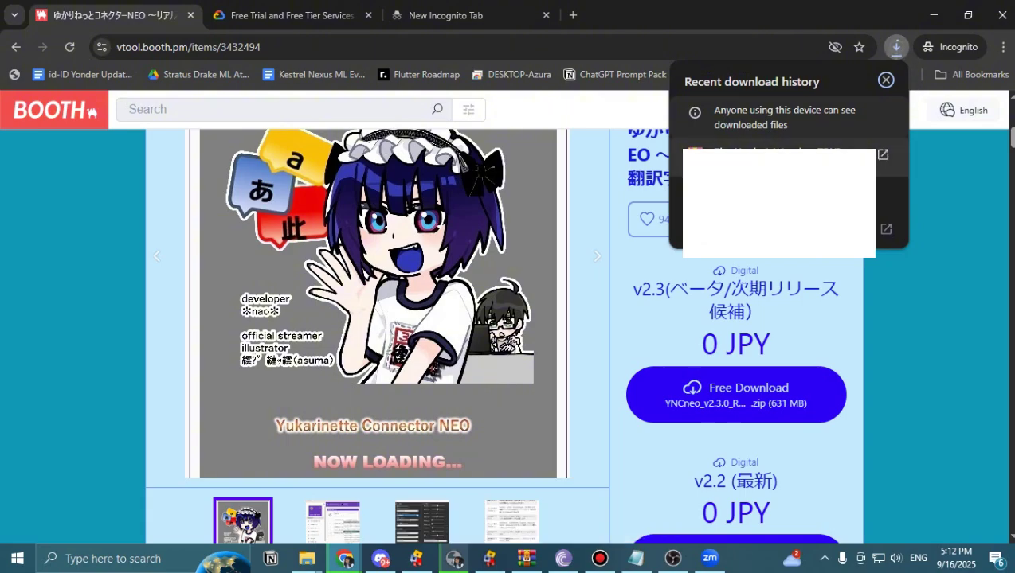
left_click(904, 48)
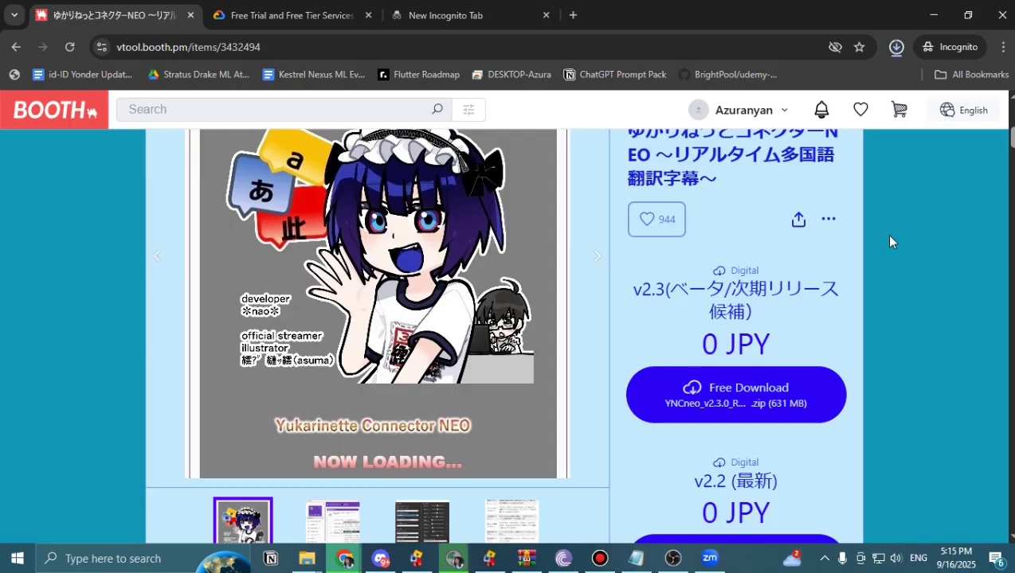
scroll(890, 241, "down", 10)
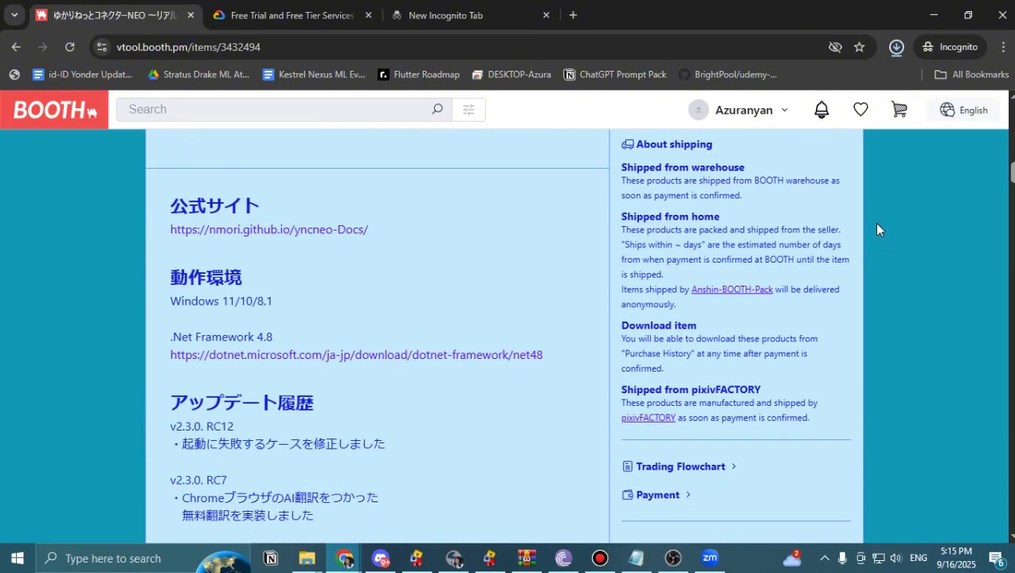
Move the downloaded zip into a new New folder (3) in Downloads.
left_click(854, 126)
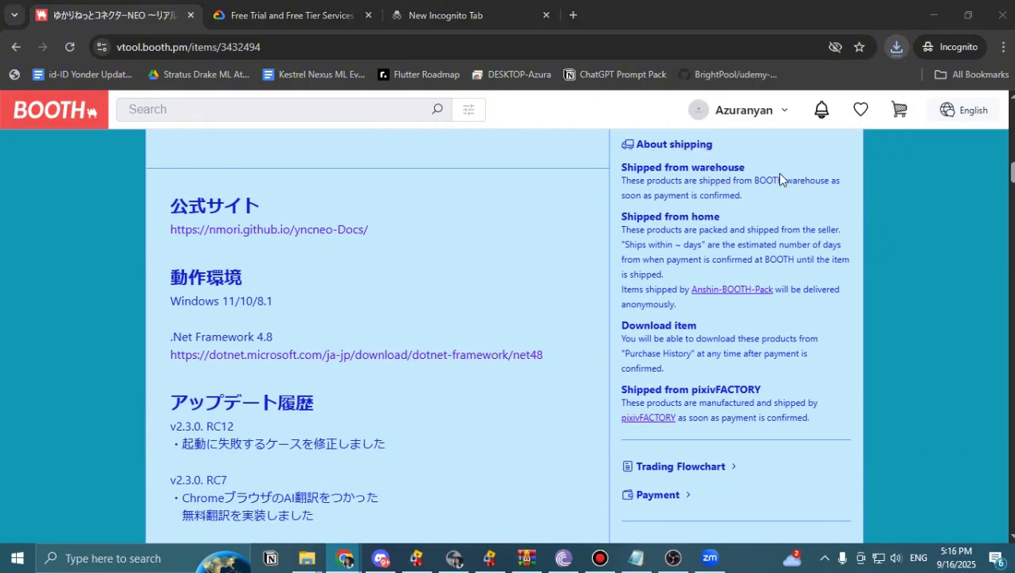
right_click(512, 313)
key("Escape")
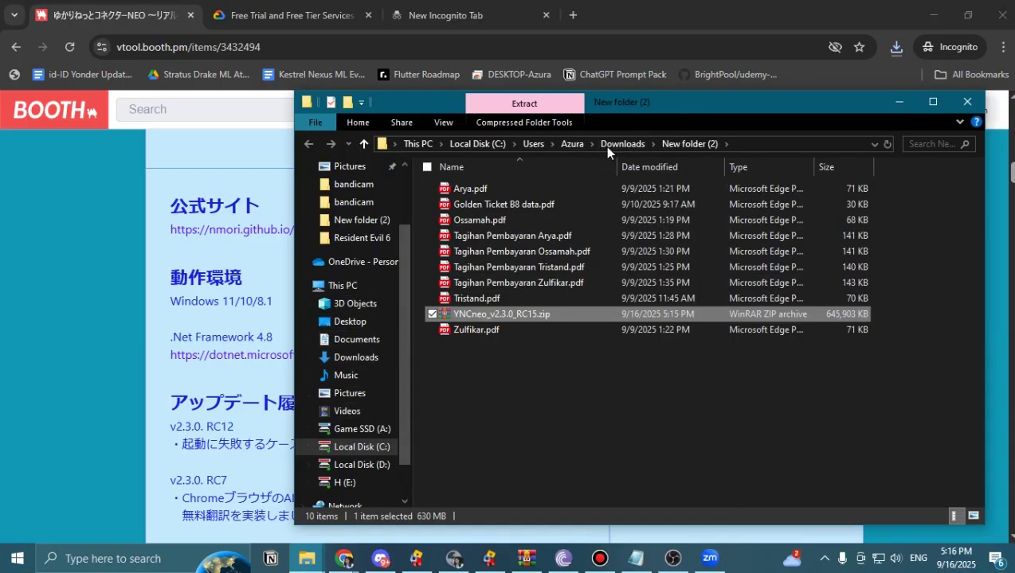
left_click(609, 147)
key("ctrl+shift+n")
double_click(539, 226)
key("ctrl+v")
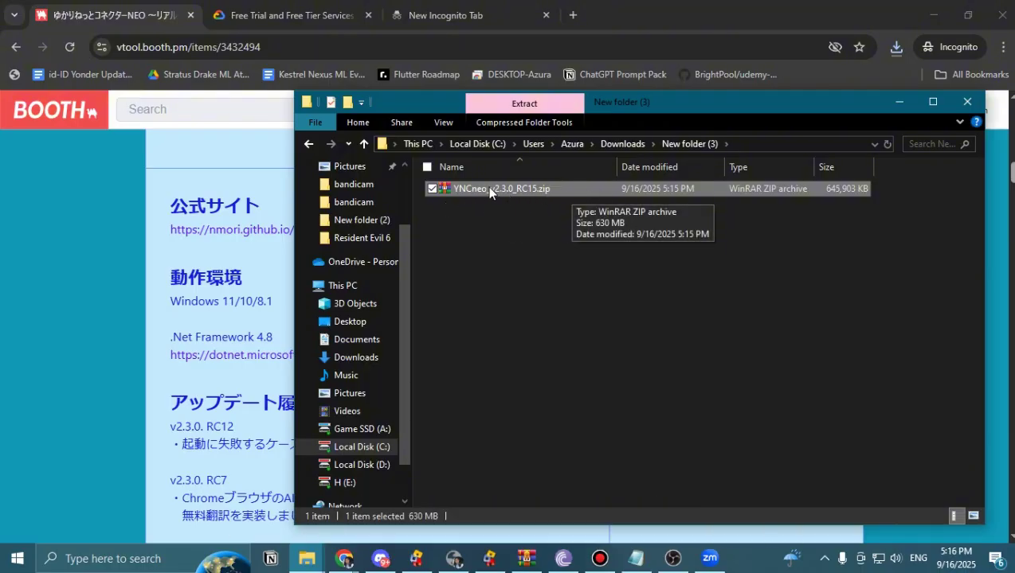
Extract the zip in New folder (3), trying both Extract options and handling the extracted folder.
right_click(486, 187)
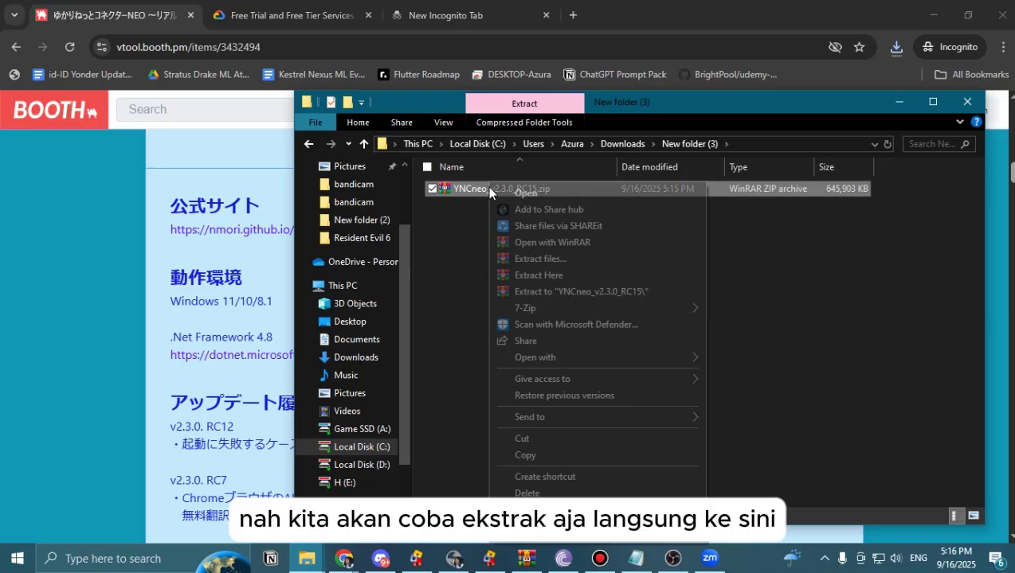
left_click(584, 292)
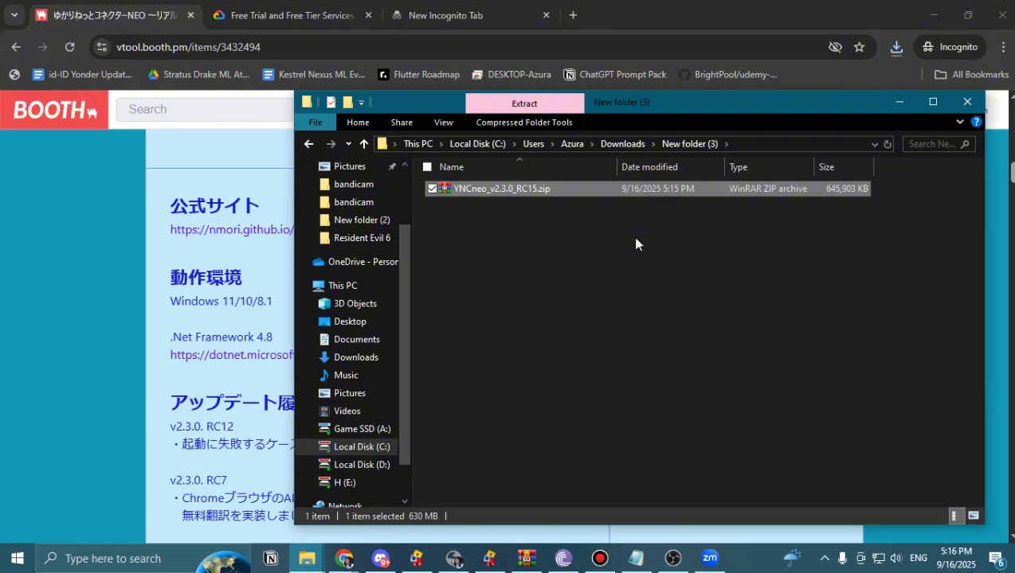
right_click(525, 195)
left_click(585, 275)
left_click_drag(473, 189, 852, 253)
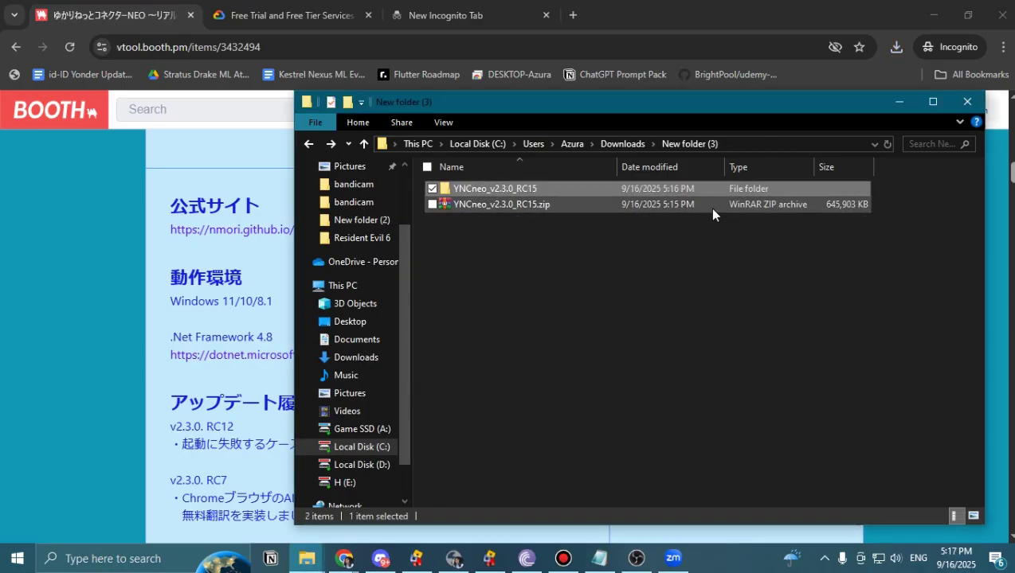
key("alt+Right")
key("alt+Left")
right_click(660, 192)
key("d")
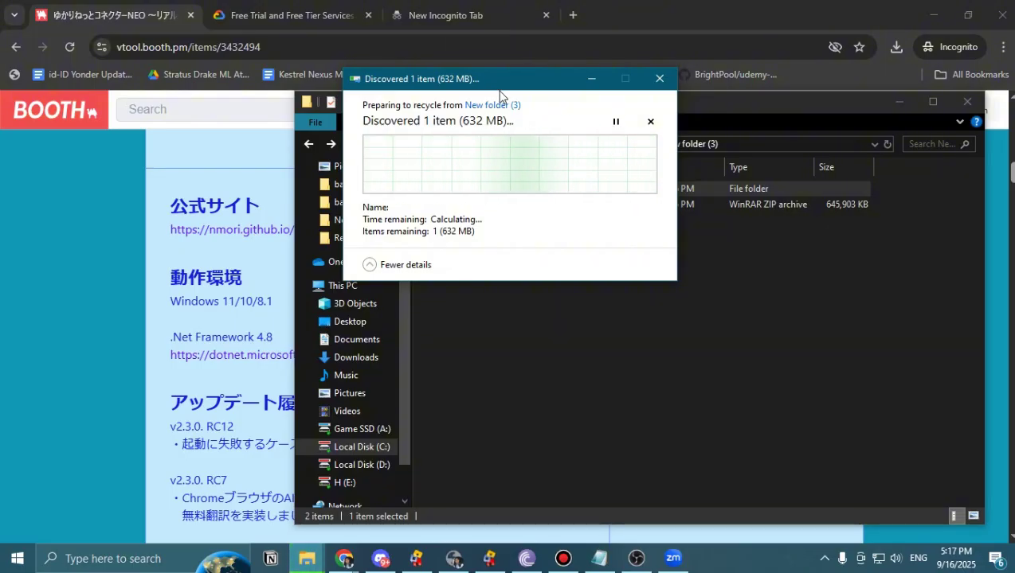
left_click(649, 122)
Extract the zip here again, open the YNCneo_v2.3.0_RC15 folder, and select the installer exe.
right_click(585, 203)
left_click(649, 279)
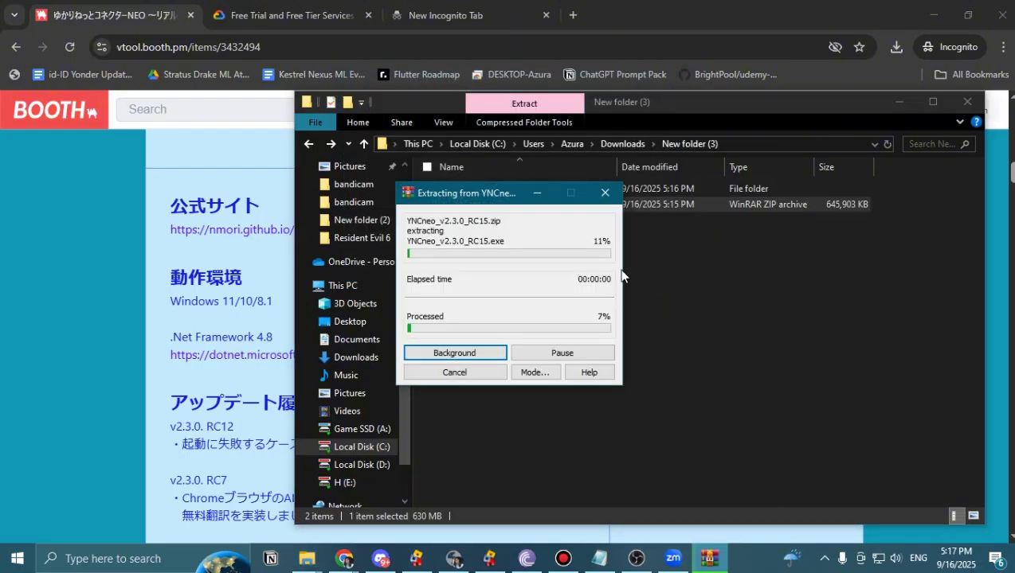
left_click_drag(495, 200, 364, 251)
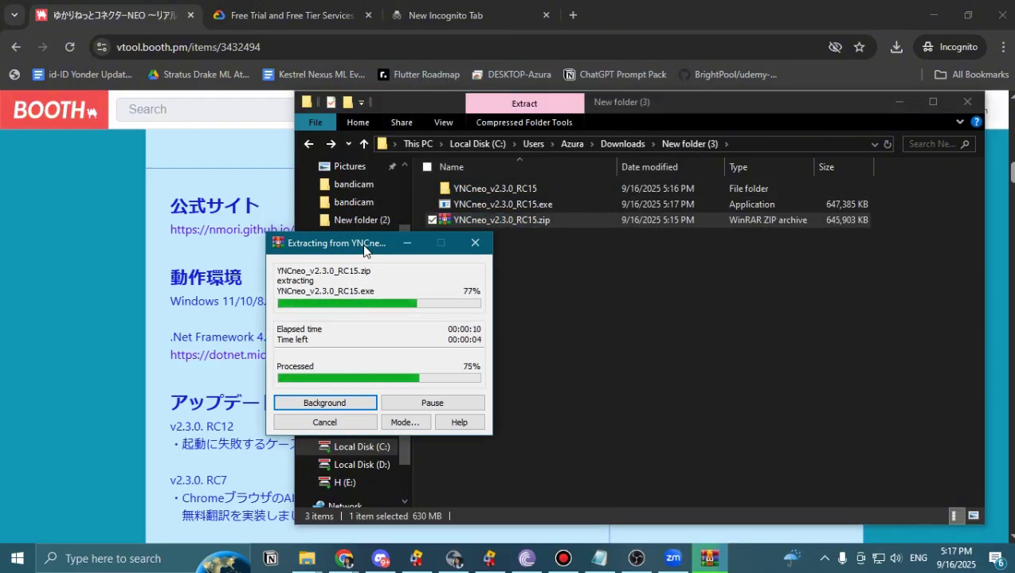
left_click(561, 199)
key("alt+Right")
key("alt+Left")
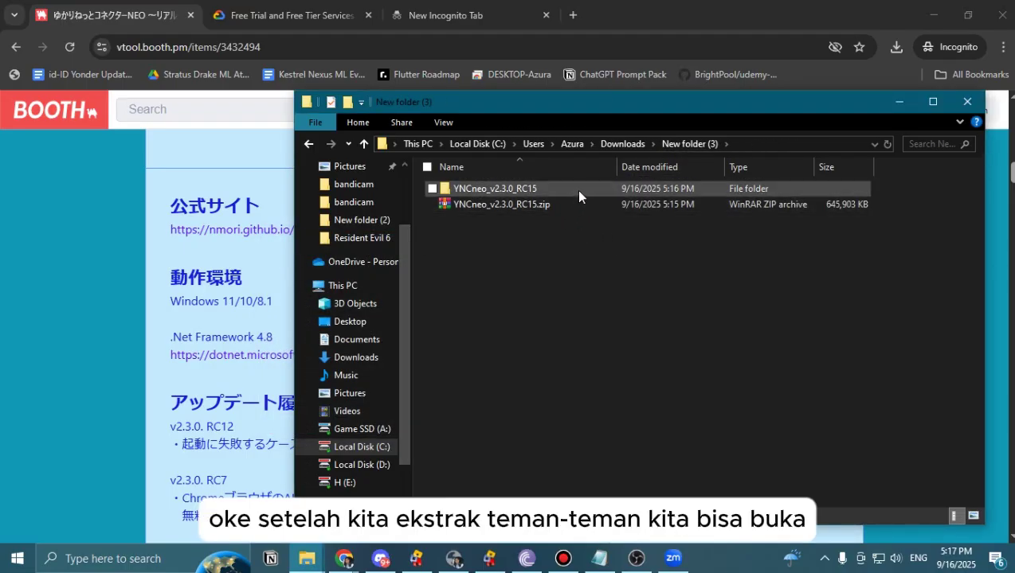
double_click(581, 190)
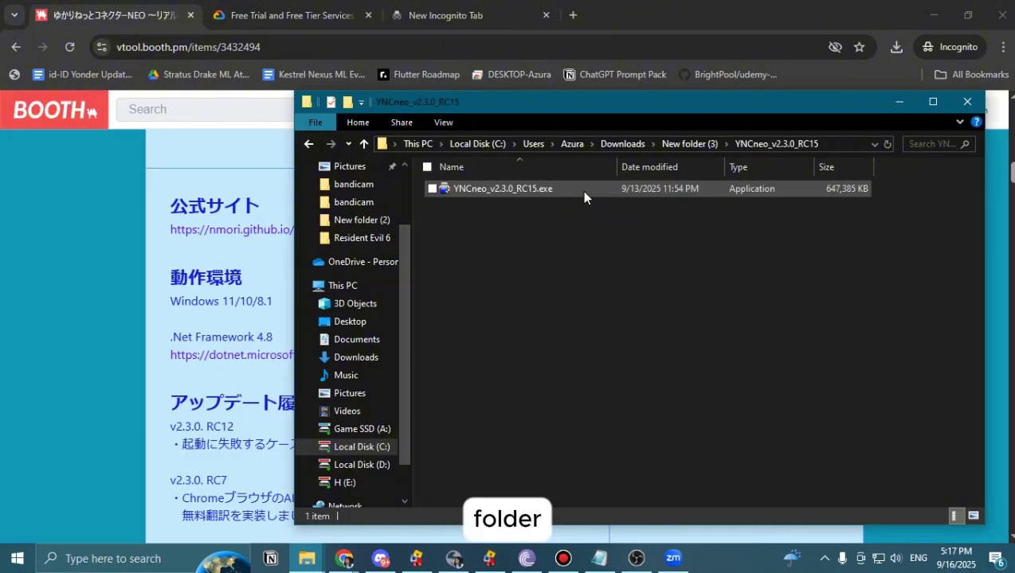
left_click(484, 189)
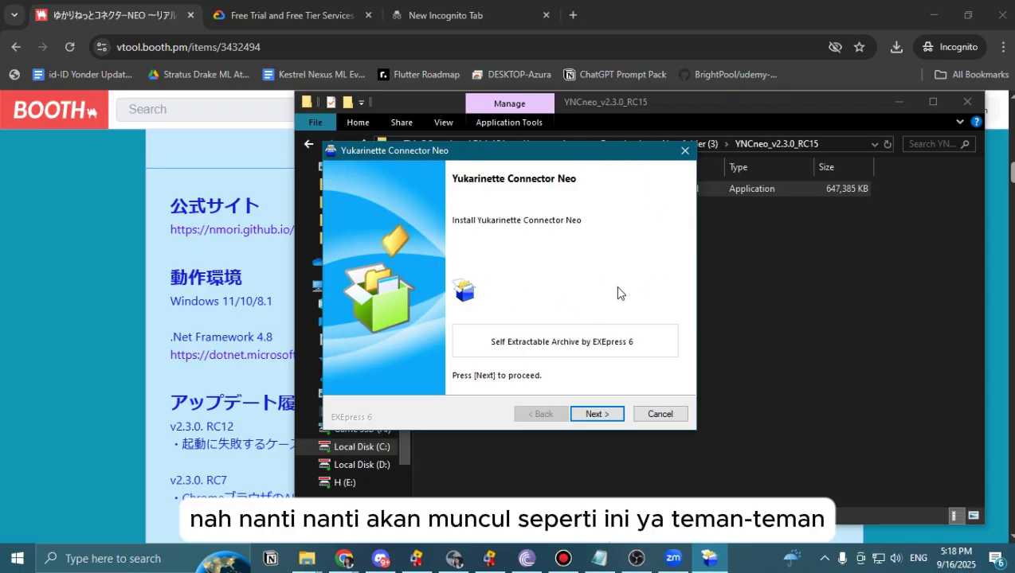
Accept the license and start installing Yukarinette Connector Neo to A:\YNC_Neo\.
left_click(599, 414)
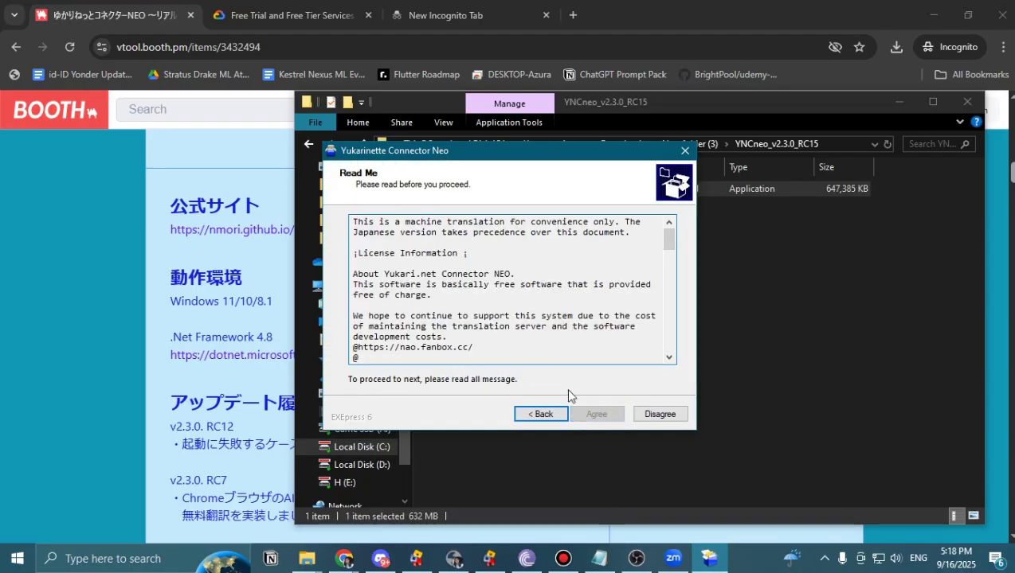
left_click_drag(668, 239, 667, 354)
left_click(597, 414)
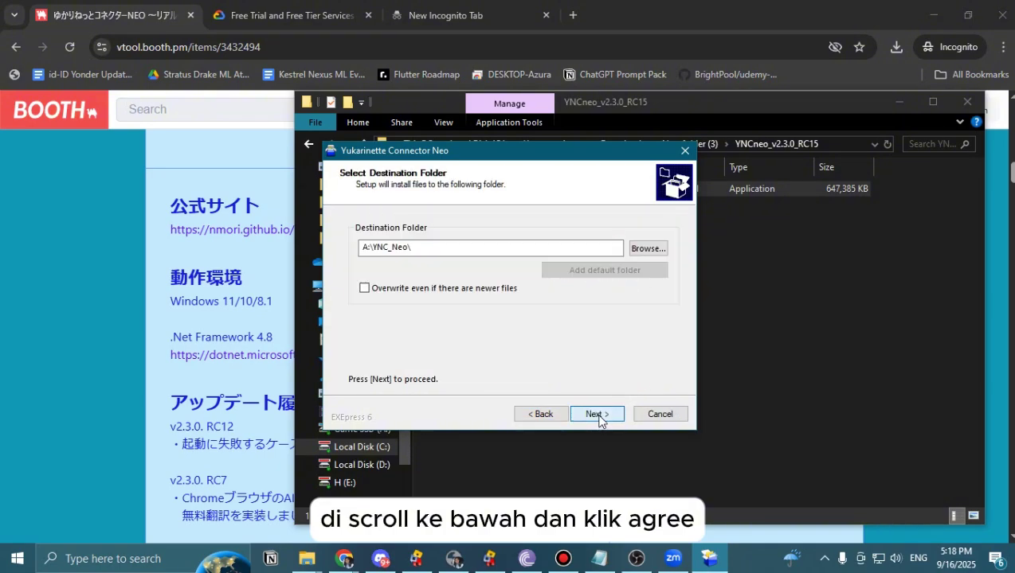
left_click(596, 414)
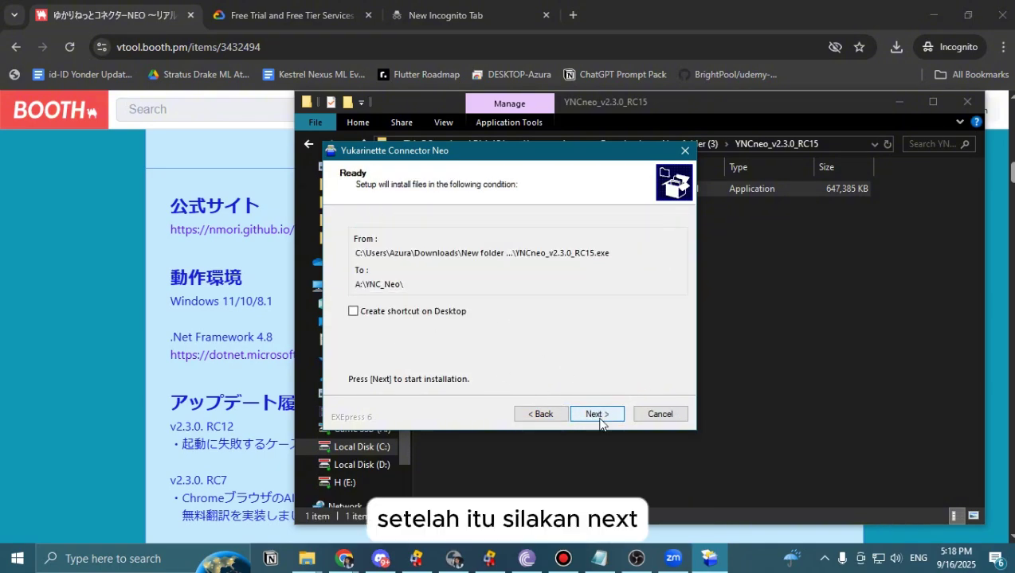
left_click(599, 414)
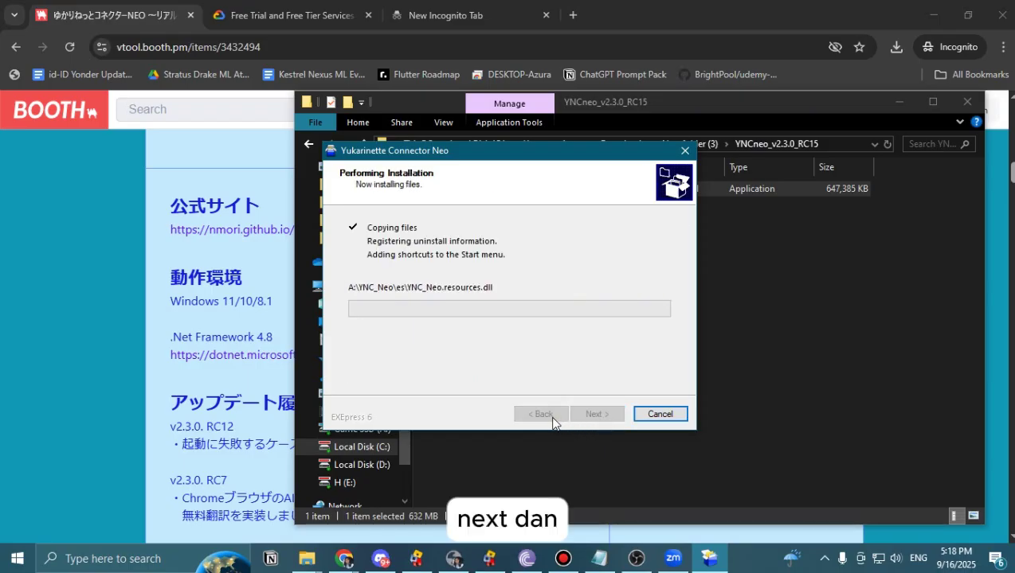
Cancel the running installation and dismiss the abort confirmation, file-write error, and aborted notice.
left_click(674, 415)
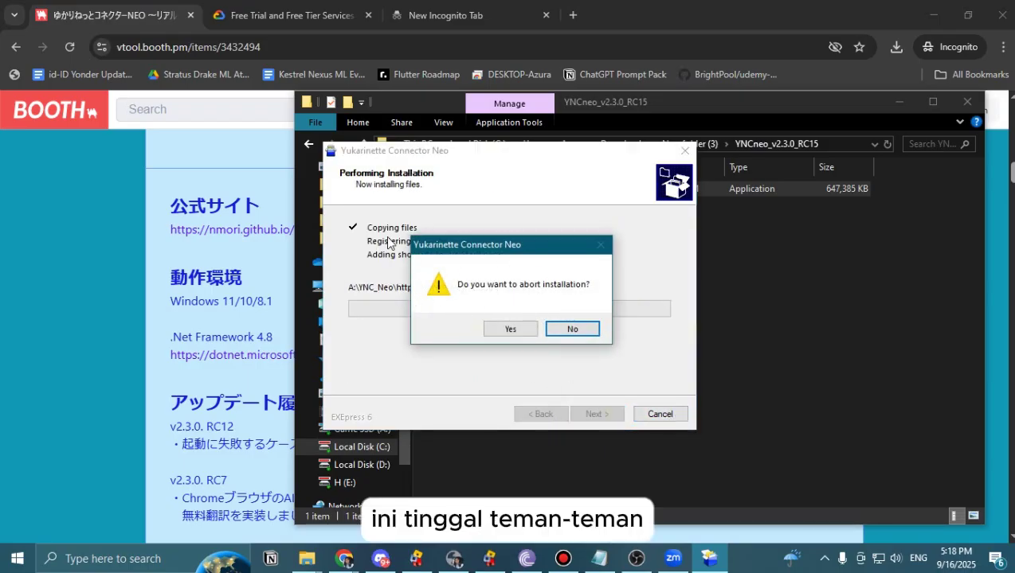
left_click_drag(494, 252, 601, 325)
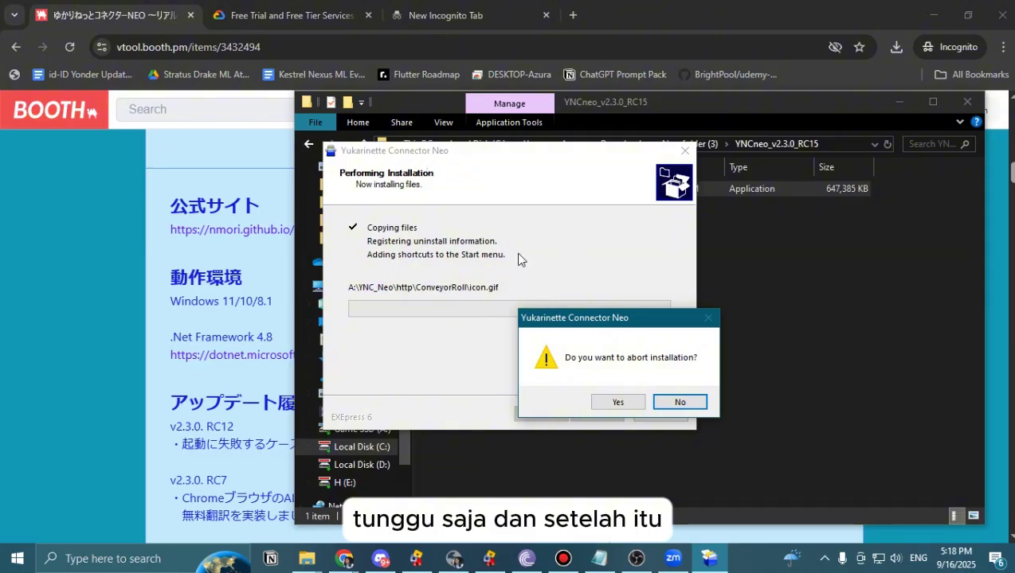
left_click(621, 404)
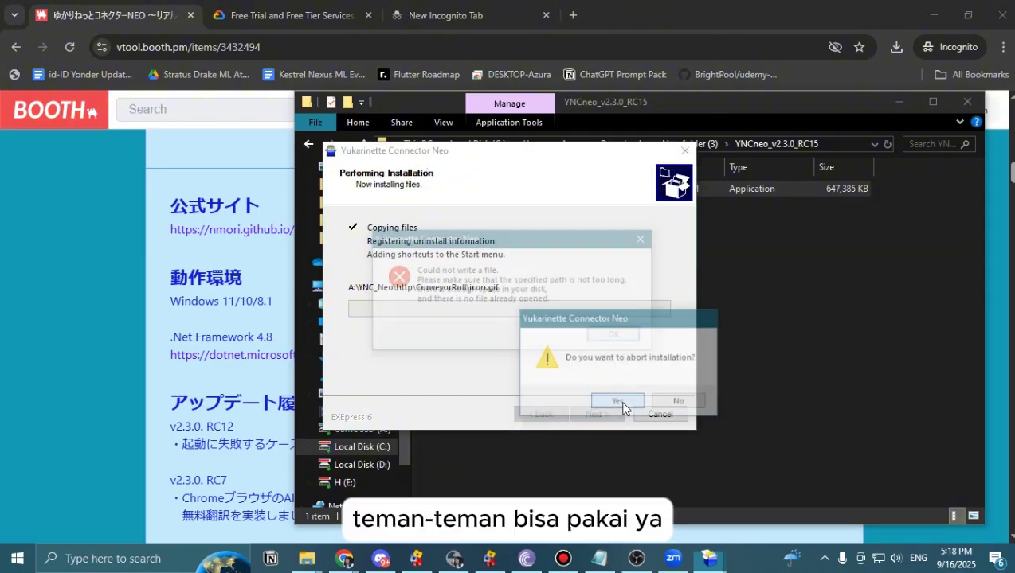
left_click(636, 339)
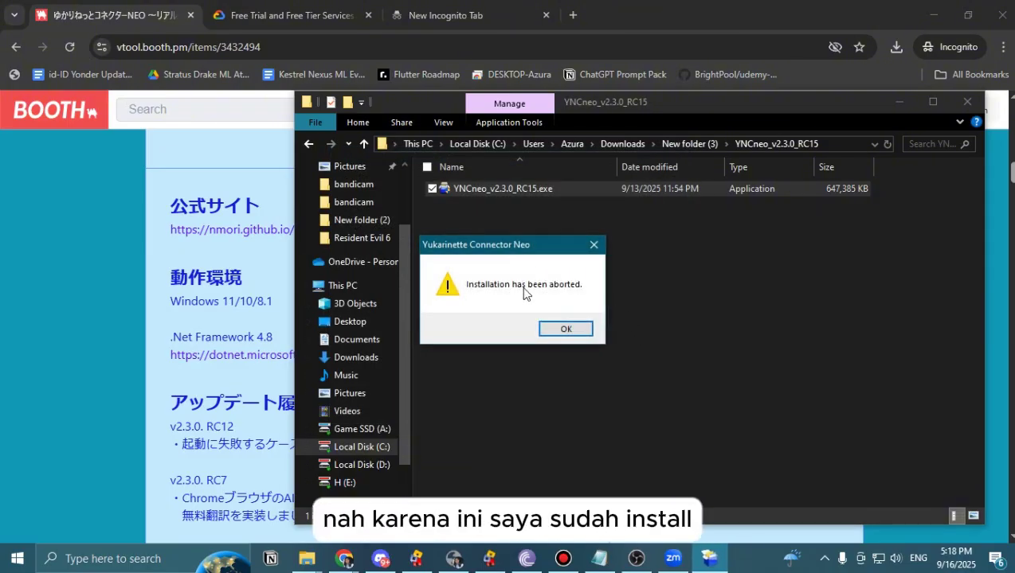
left_click(567, 335)
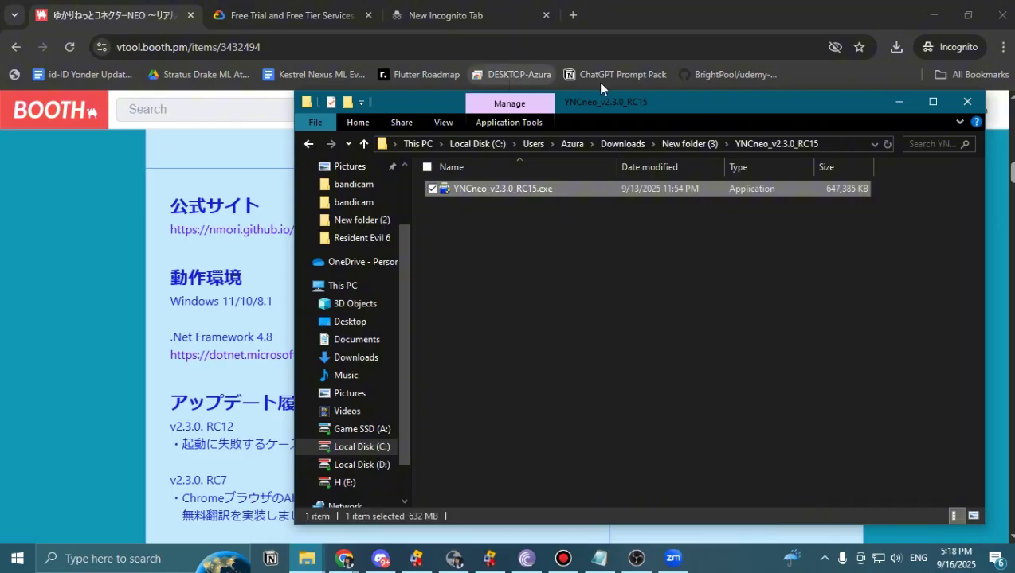
Hide Explorer, show the connector's My Profile settings (English en-US), and bring up the subtitle window.
left_click(898, 103)
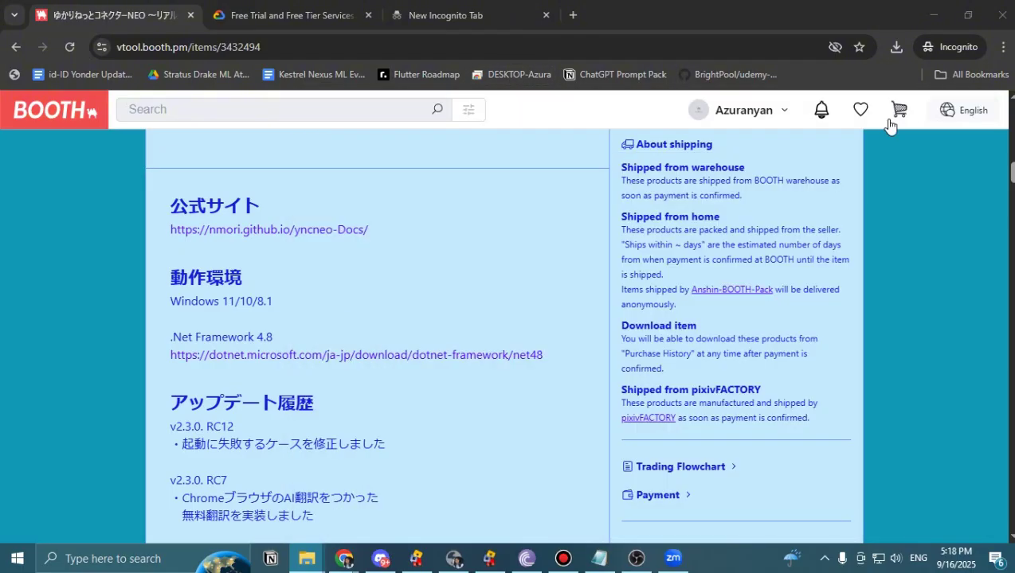
left_click(417, 558)
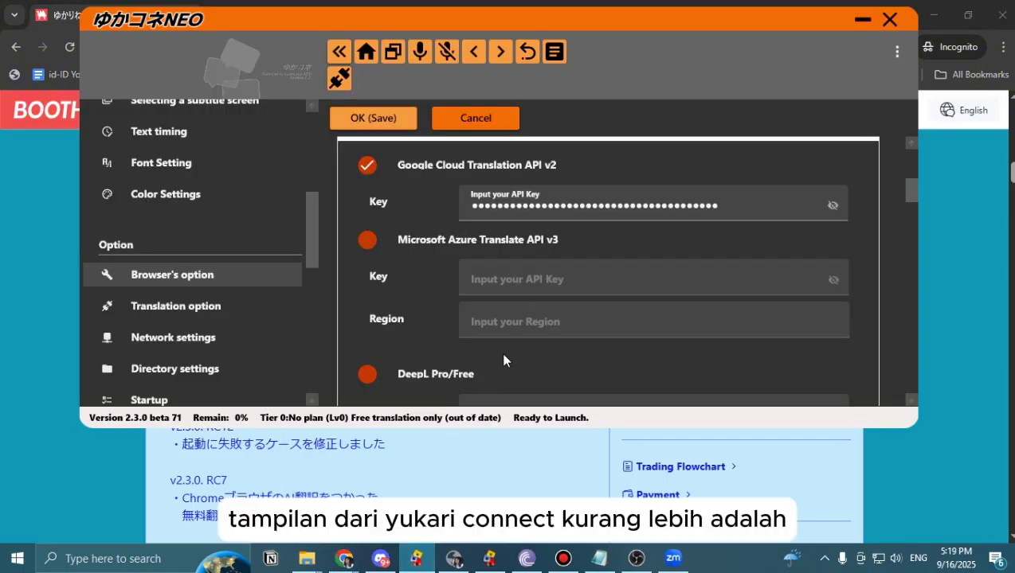
scroll(222, 257, "up", 5)
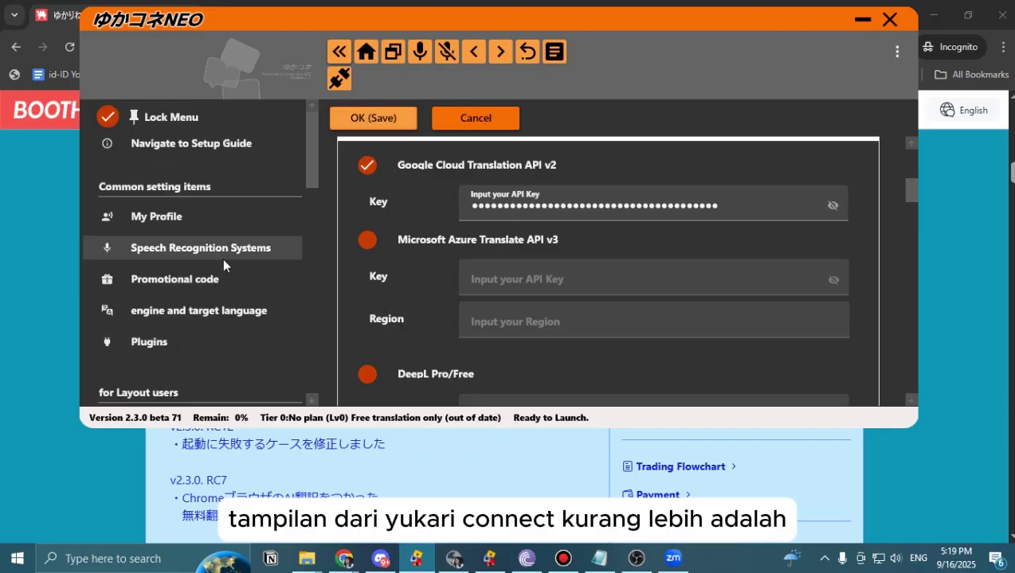
left_click(175, 218)
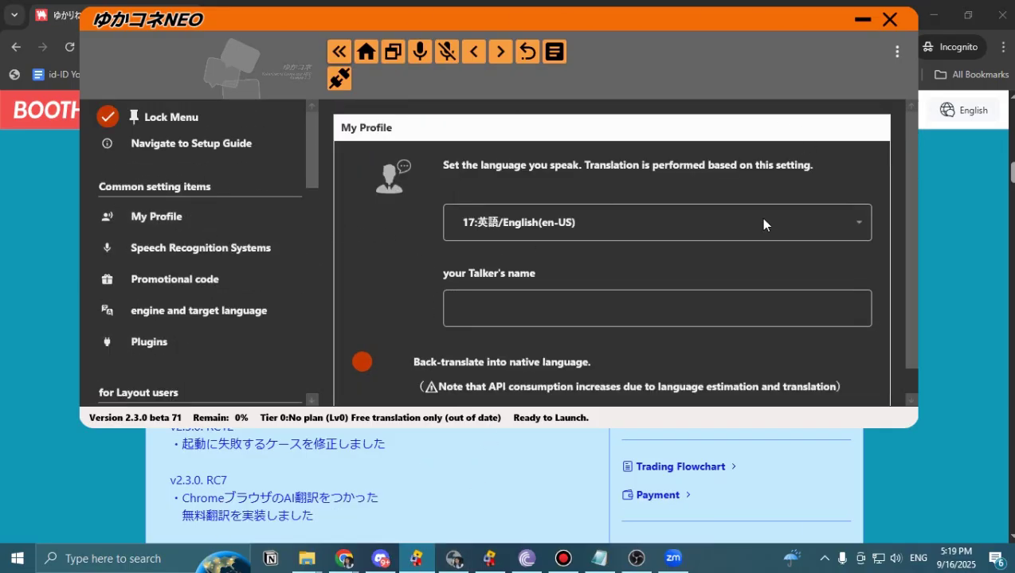
left_click(488, 561)
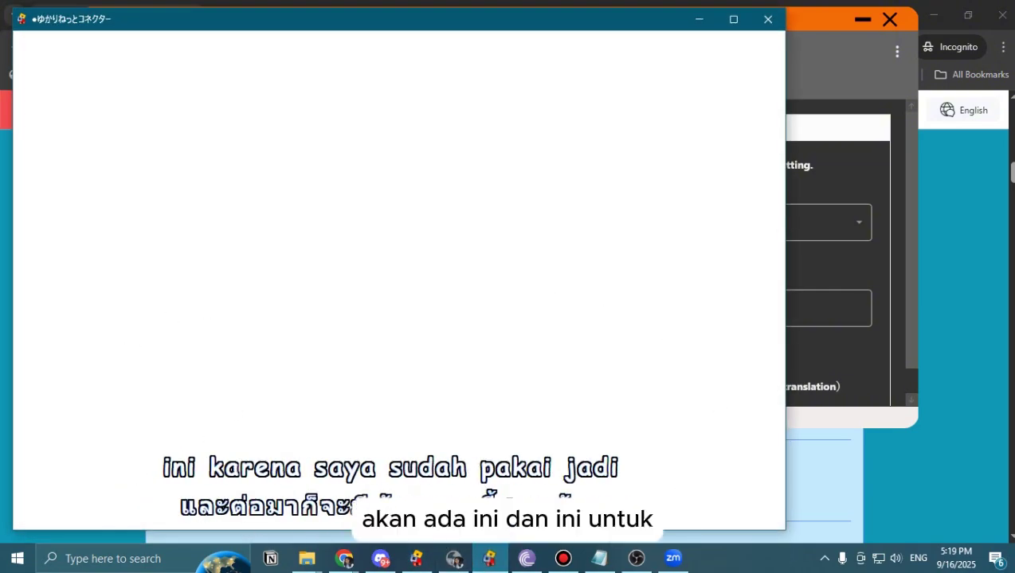
Switch languages to English, then Indonesian, Japanese and back to Indonesian, and hide both connector windows.
left_click(454, 561)
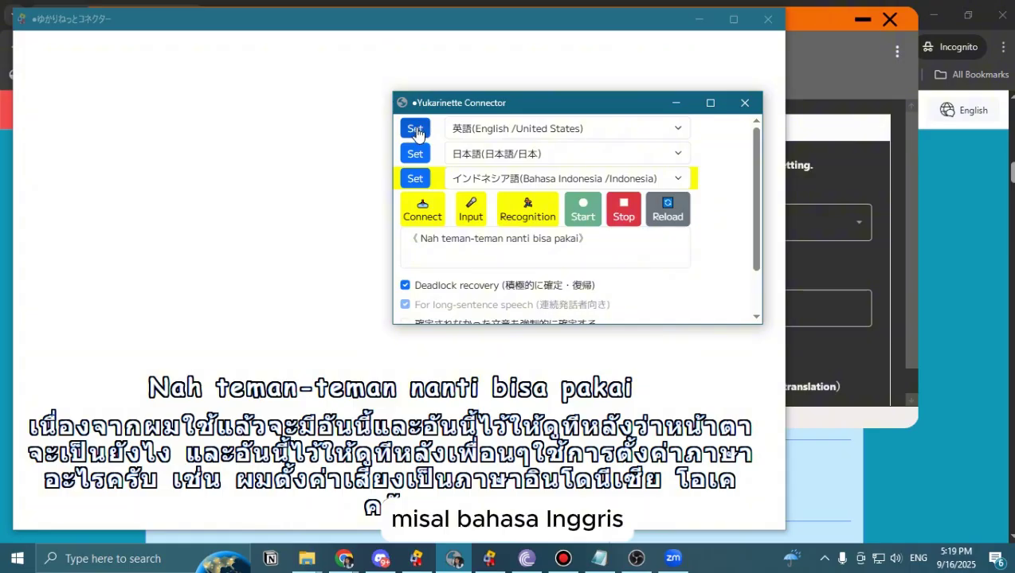
left_click(415, 131)
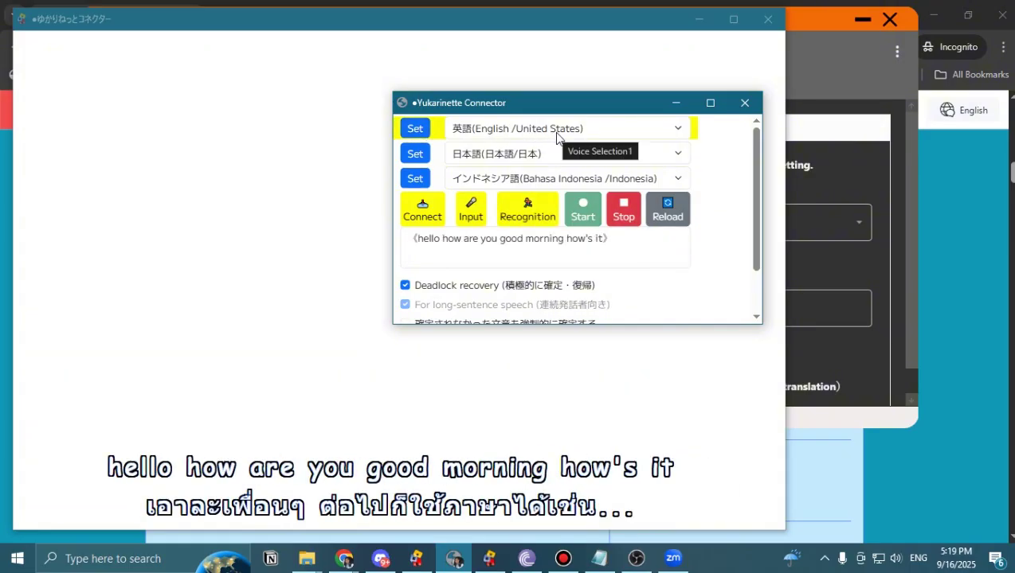
left_click(412, 179)
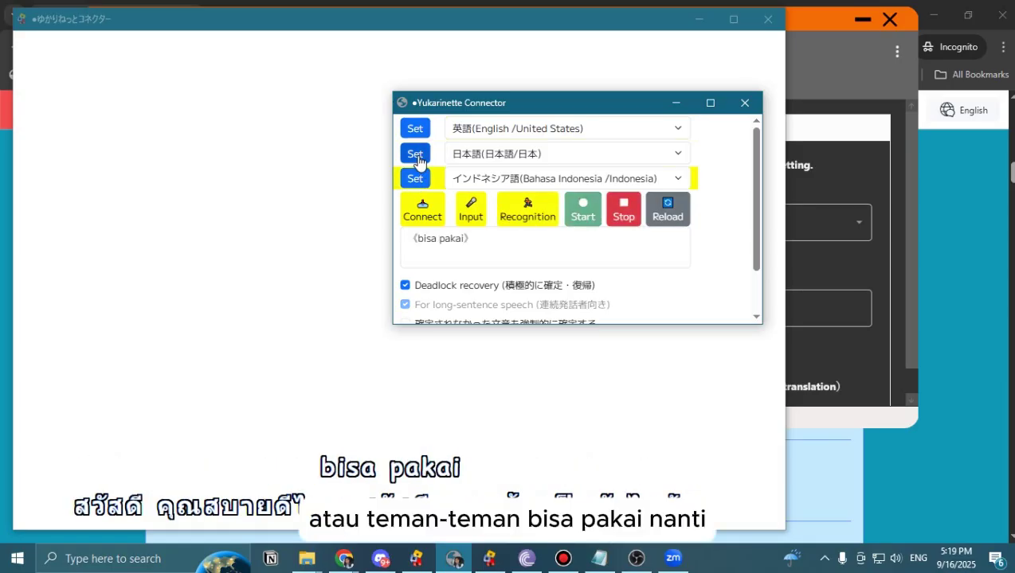
left_click(418, 162)
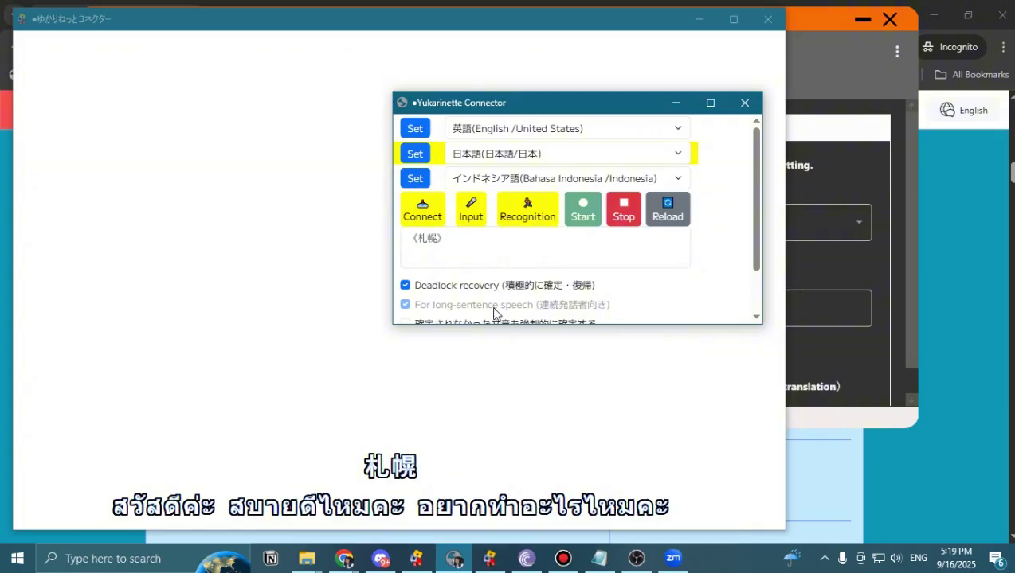
left_click(418, 181)
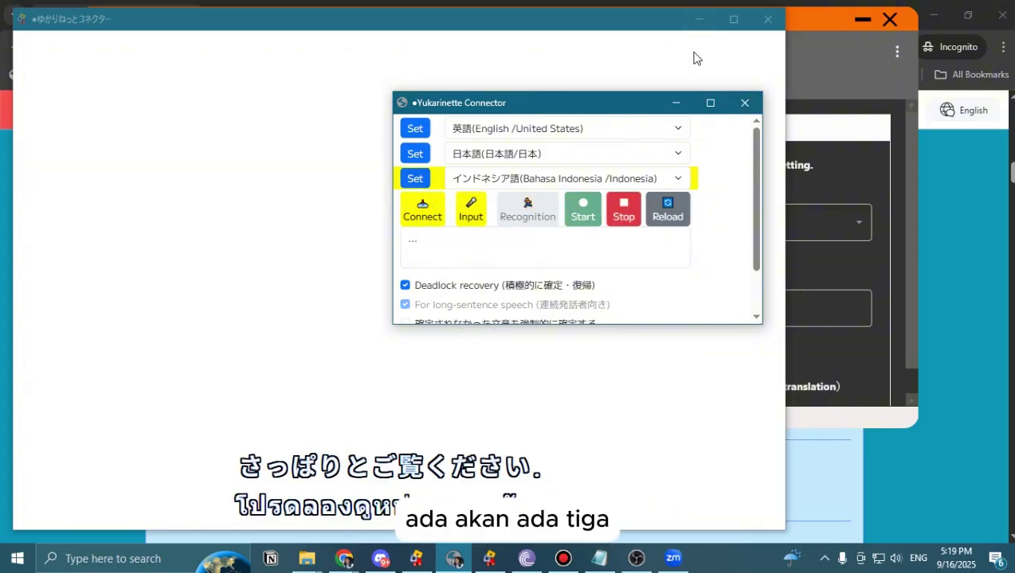
left_click(676, 103)
left_click(698, 19)
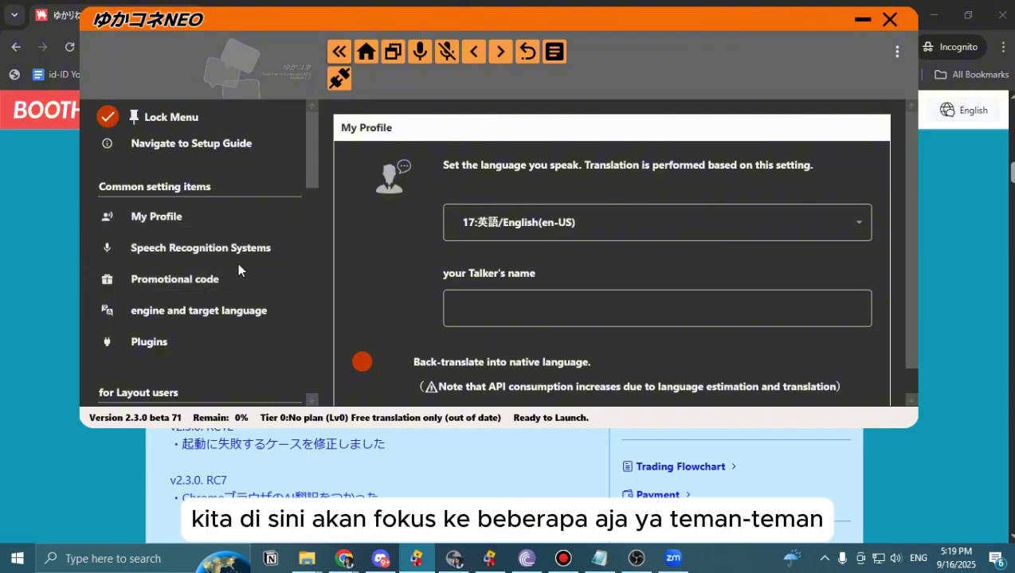
Open Speech Recognition Systems and confirm Browser(Chrome) is the selected recognizer.
scroll(193, 284, "down", 5)
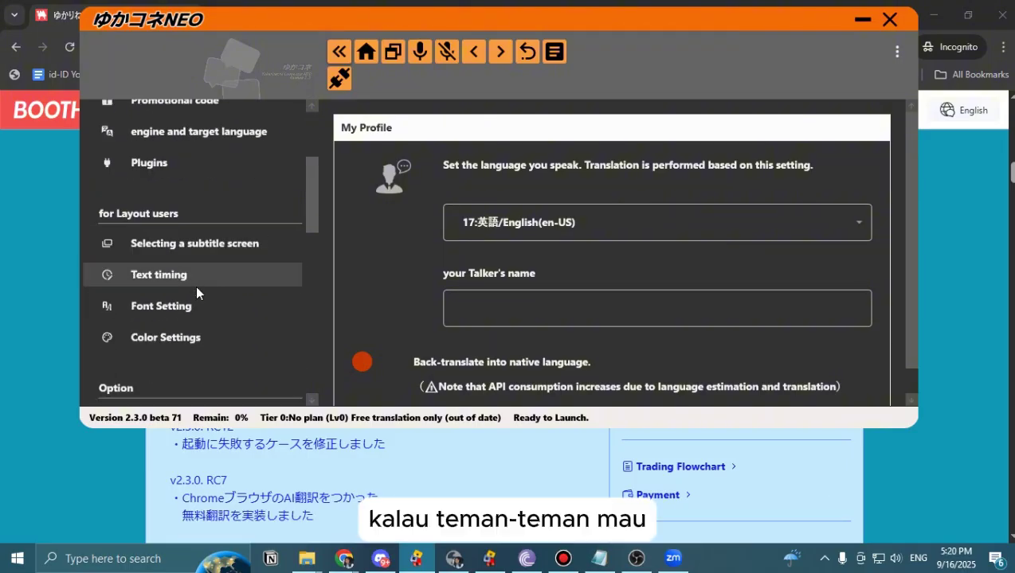
scroll(197, 287, "up", 3)
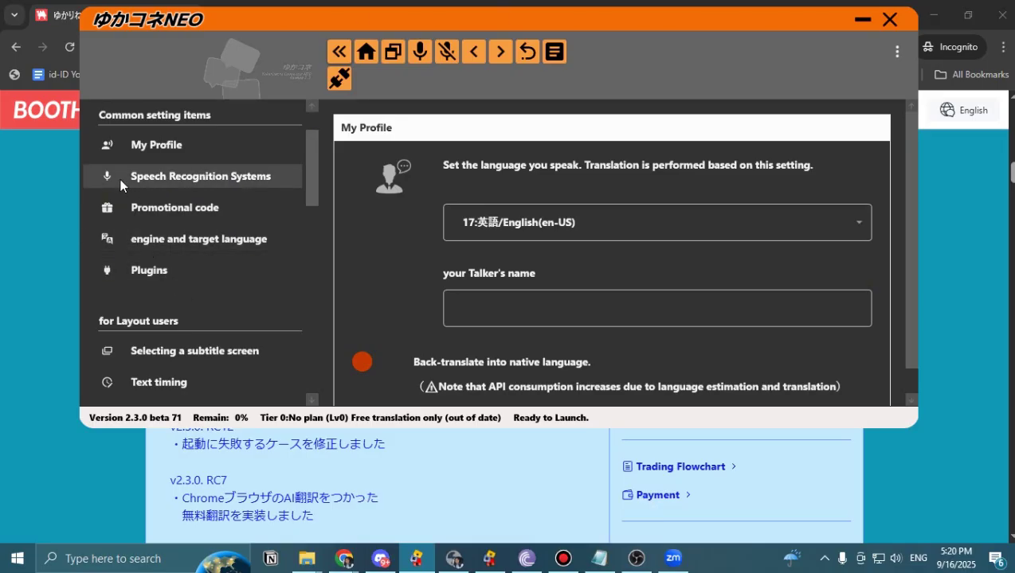
scroll(199, 238, "up", 2)
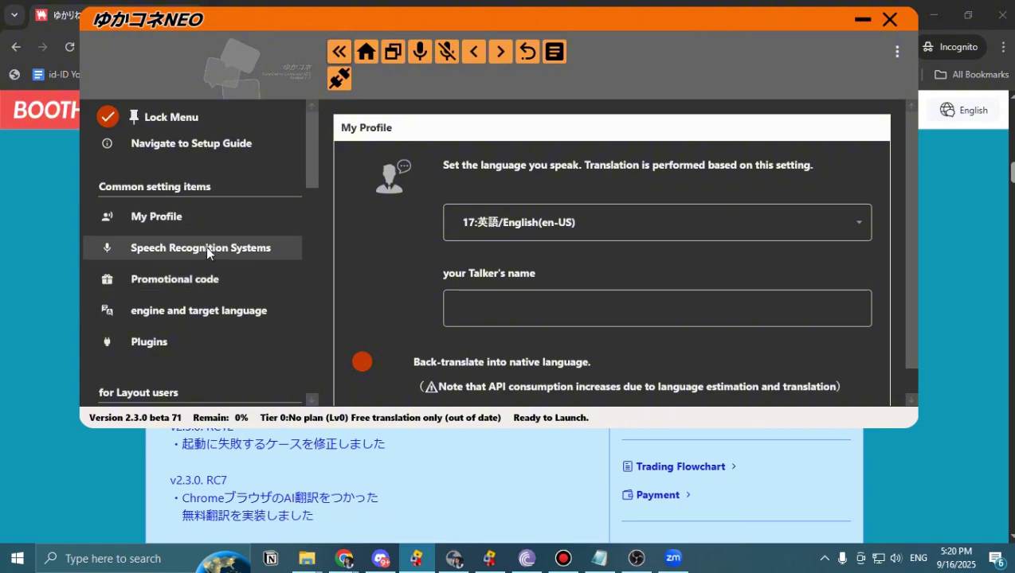
left_click(205, 247)
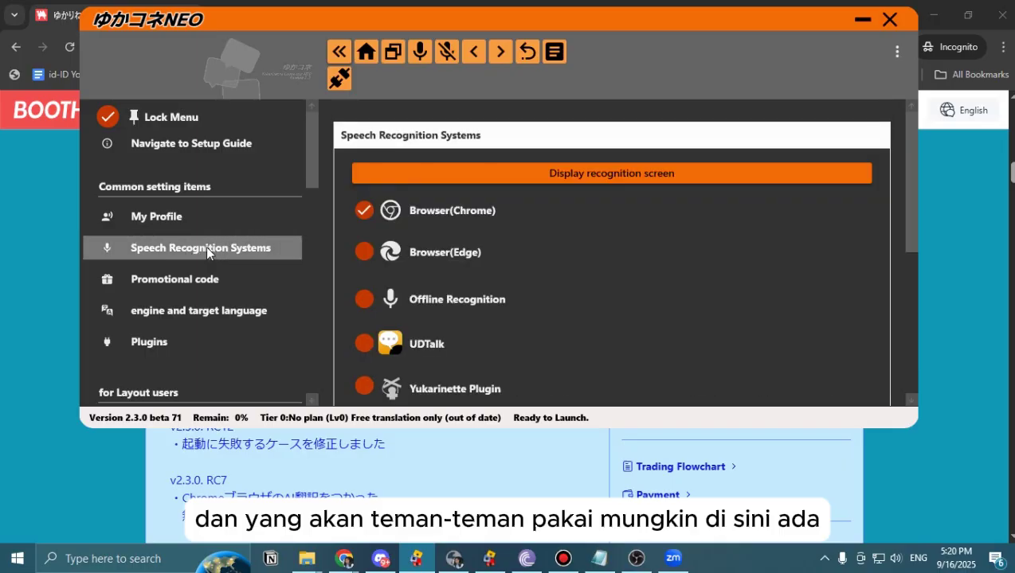
scroll(449, 280, "down", 3)
scroll(452, 287, "down", 2)
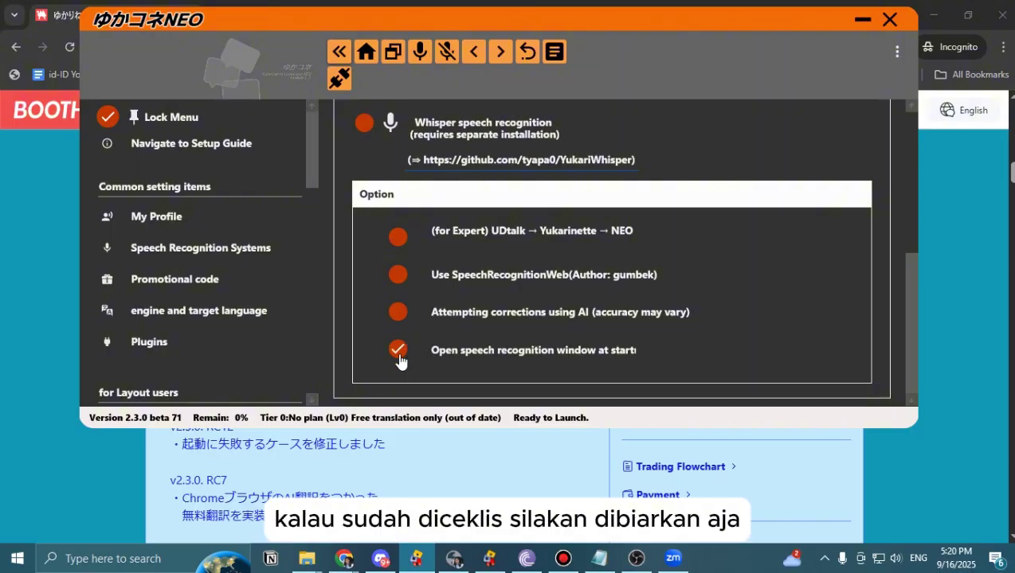
scroll(422, 310, "up", 5)
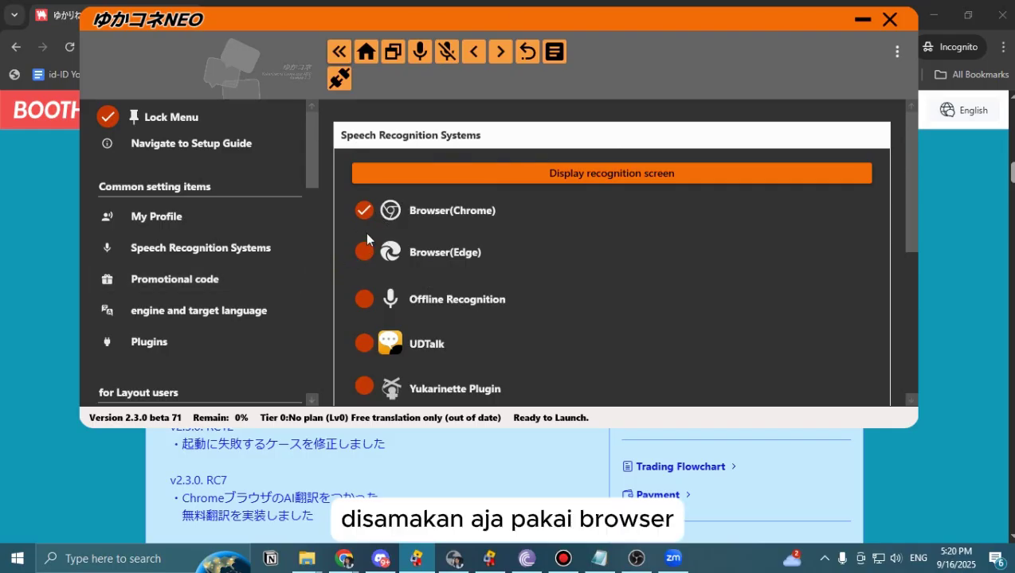
Review translation settings, keeping Google translation v2 for Translation 3 and Japanese for Translation 1, then show subtitles.
left_click(207, 310)
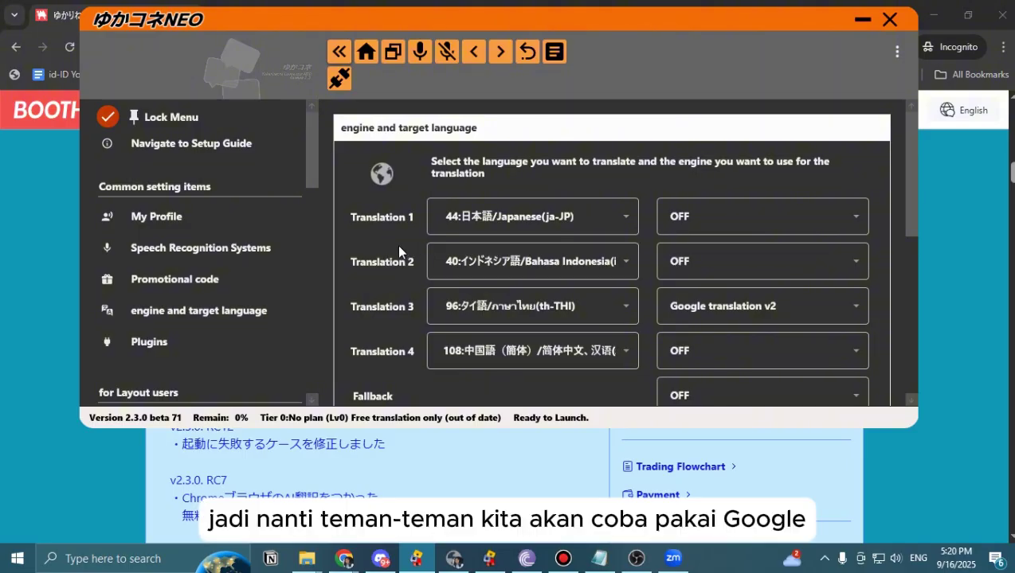
left_click(807, 319)
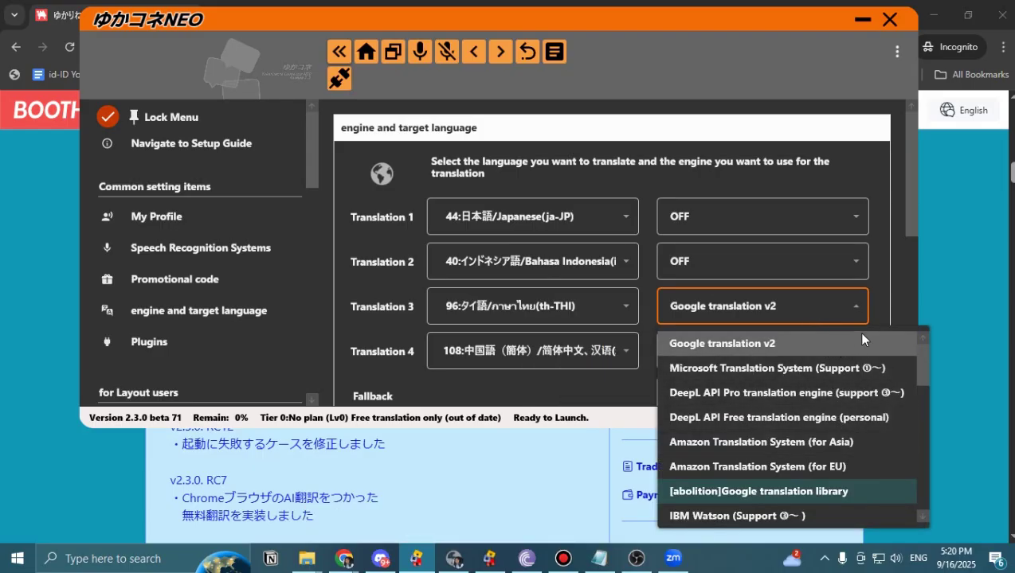
left_click(867, 302)
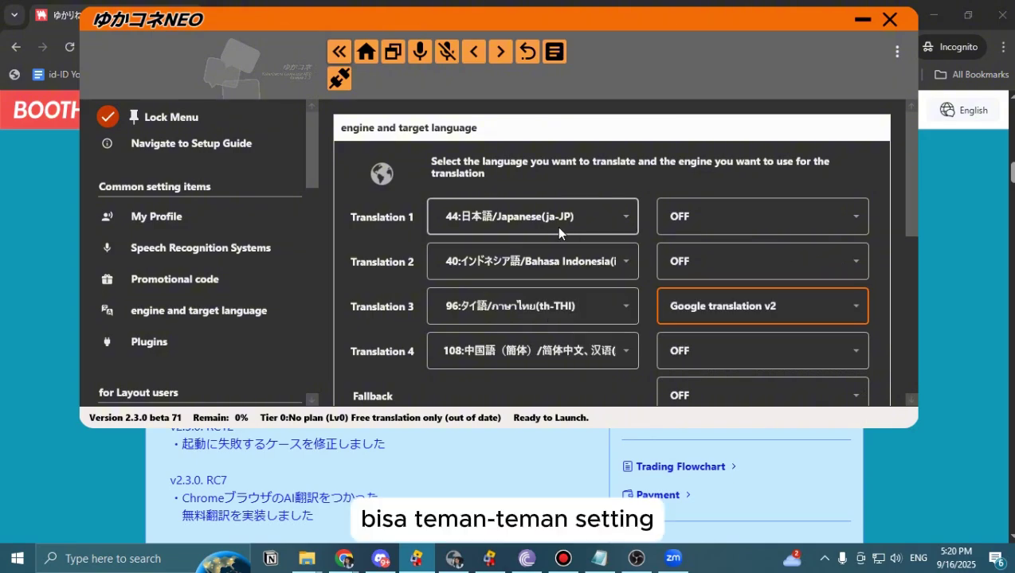
left_click(571, 219)
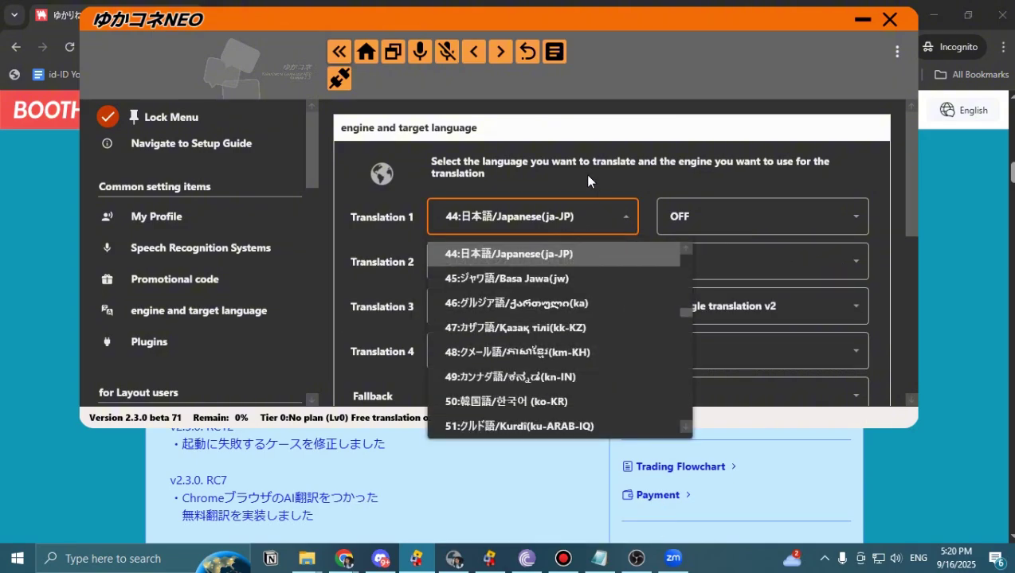
left_click(586, 176)
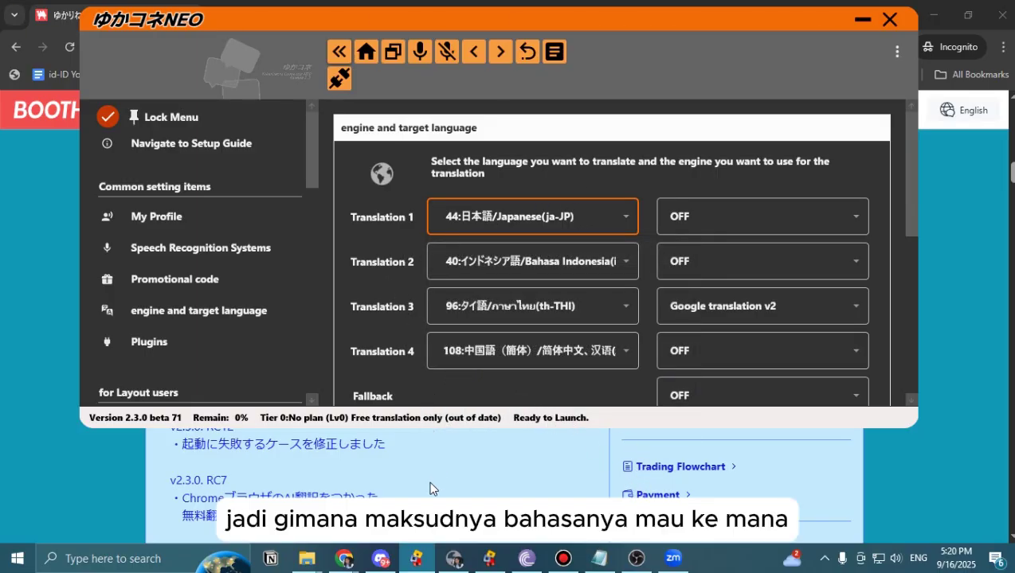
left_click(483, 562)
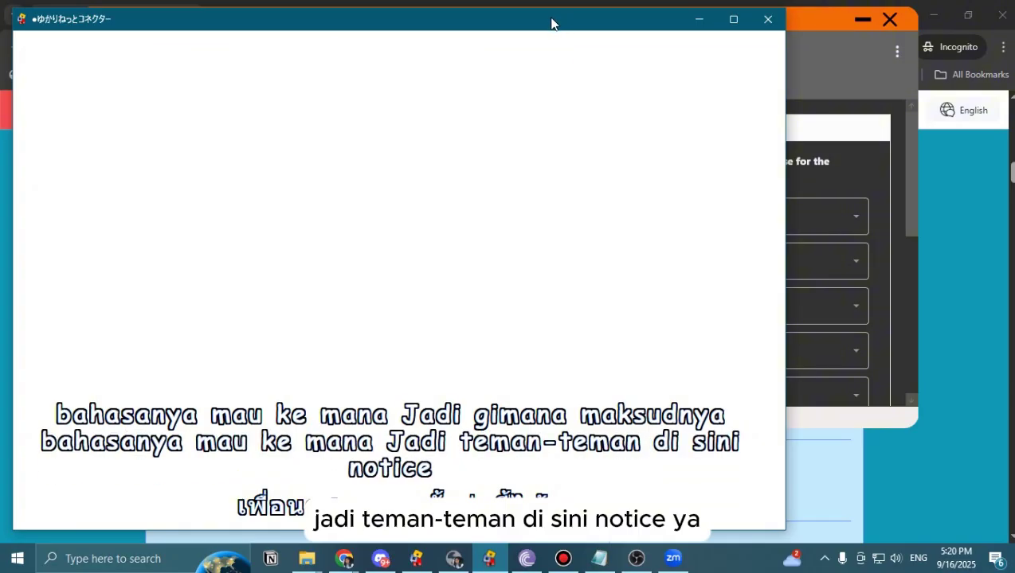
Reposition the subtitle window and narrow it so its text rewraps.
left_click_drag(550, 23, 104, 97)
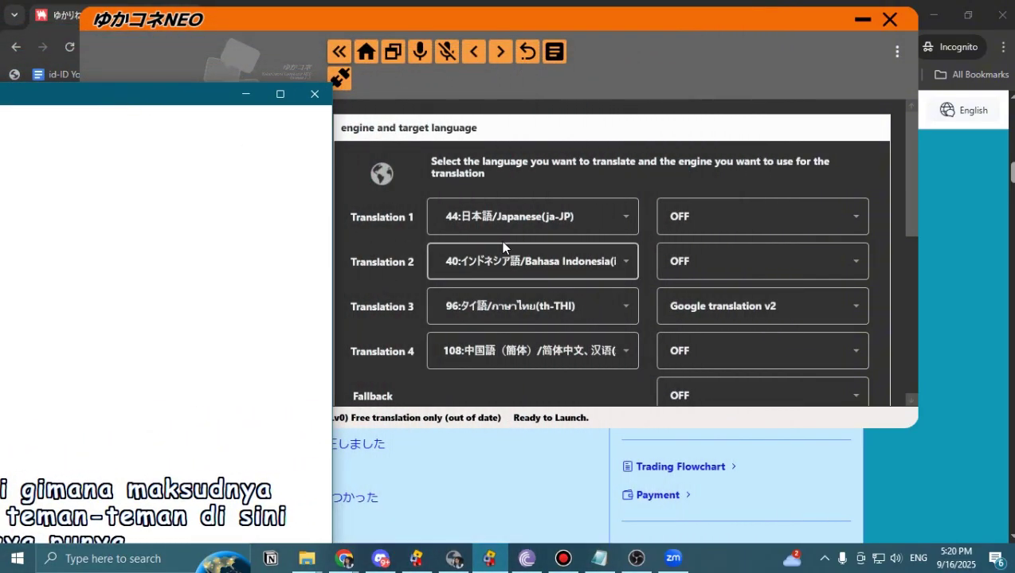
scroll(387, 336, "down", 3)
scroll(387, 336, "up", 3)
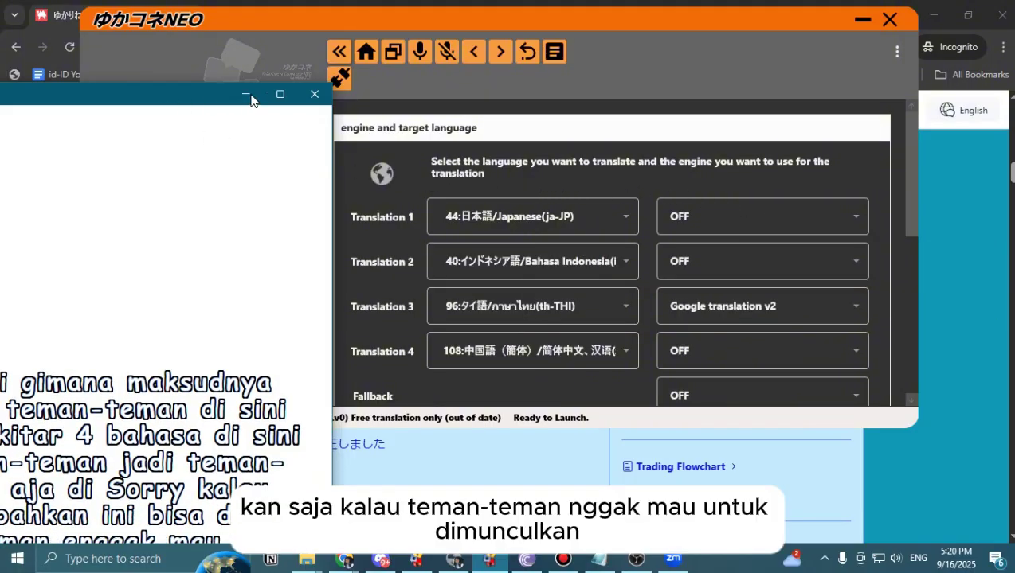
left_click_drag(193, 97, 241, 78)
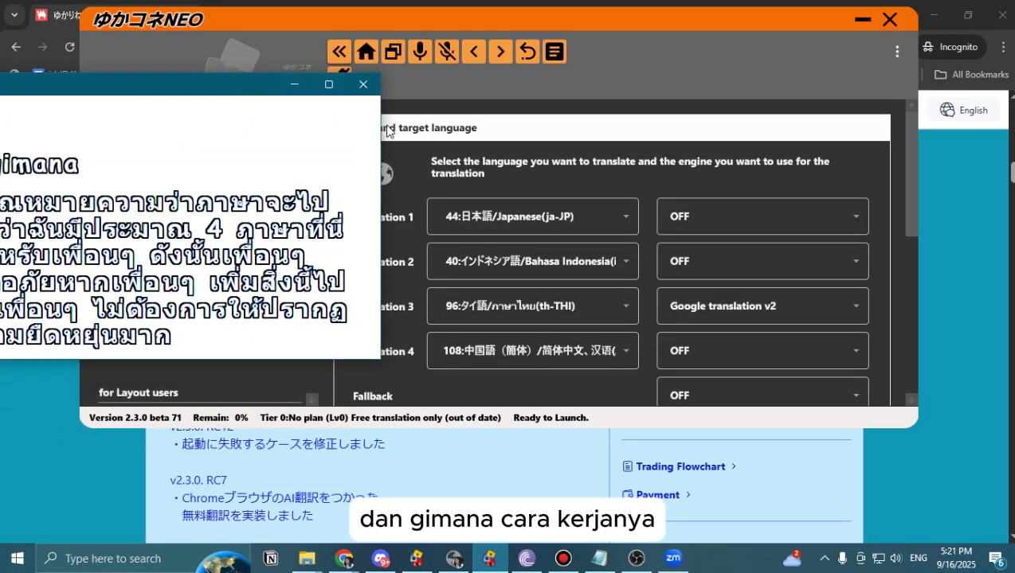
left_click_drag(381, 128, 169, 130)
left_click_drag(28, 89, 299, 113)
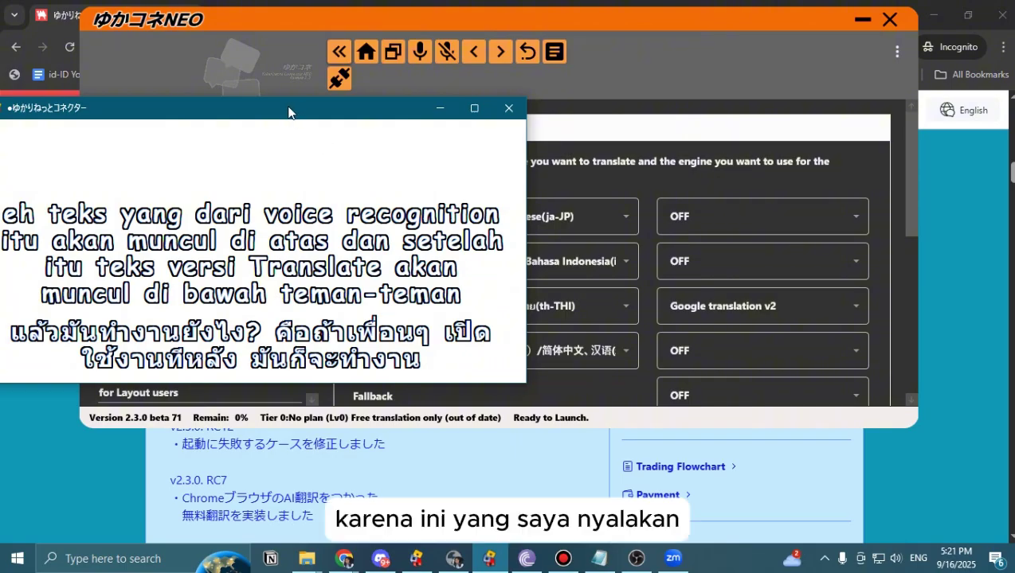
left_click_drag(288, 112, 183, 123)
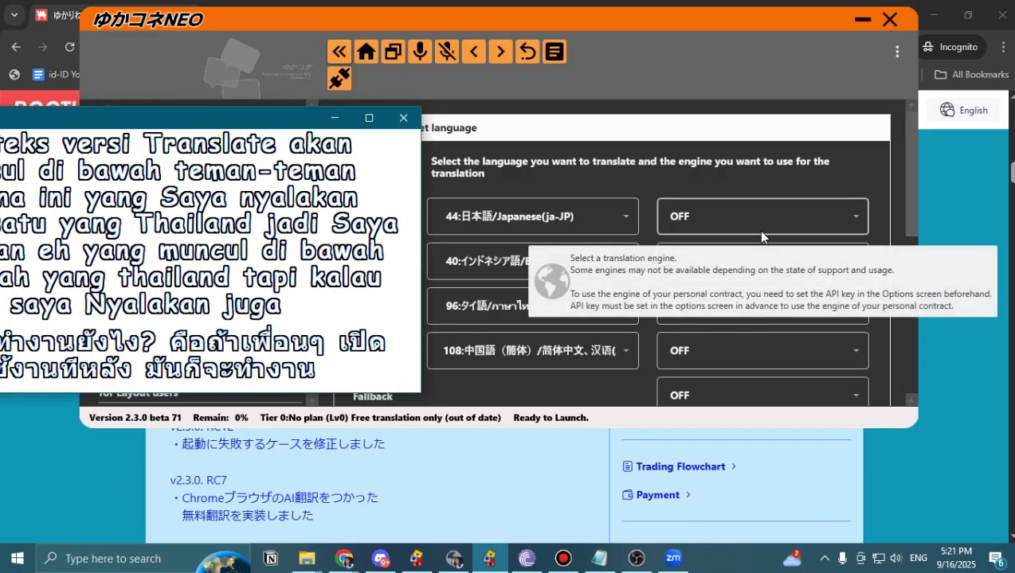
Set Translation 1's engine to Google translation v2 and move the subtitle window again.
left_click(760, 231)
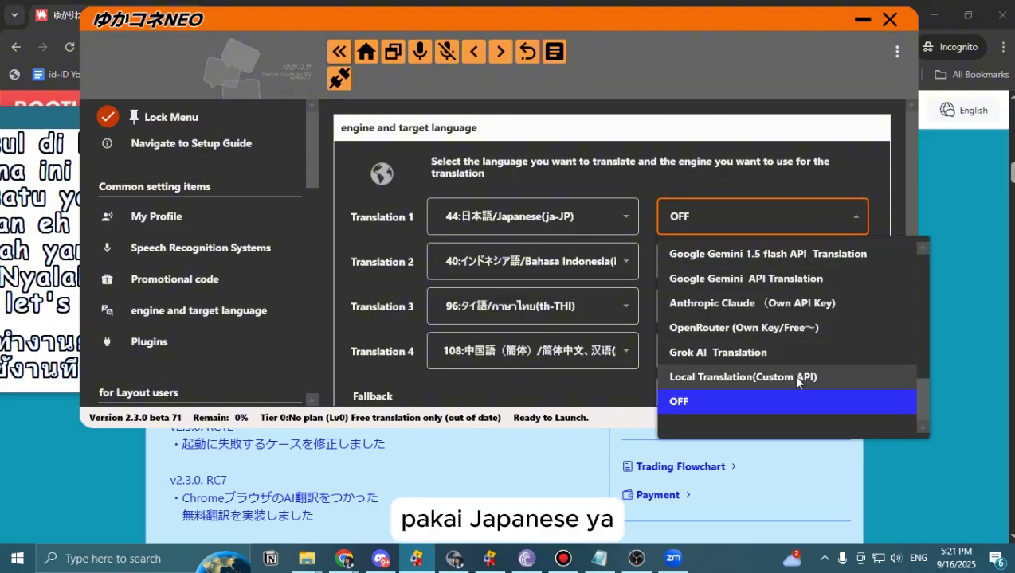
scroll(792, 375, "up", 10)
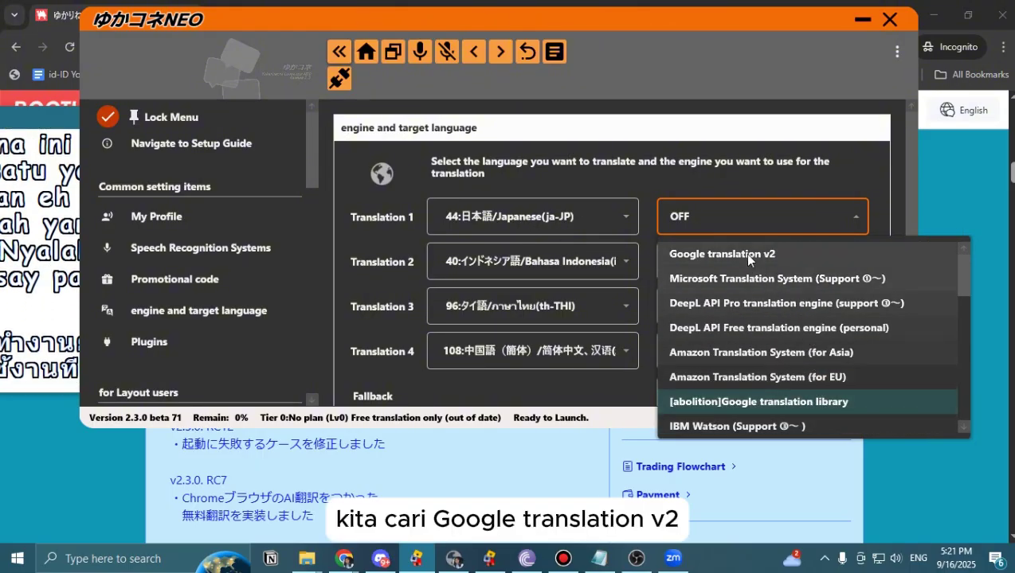
left_click(747, 254)
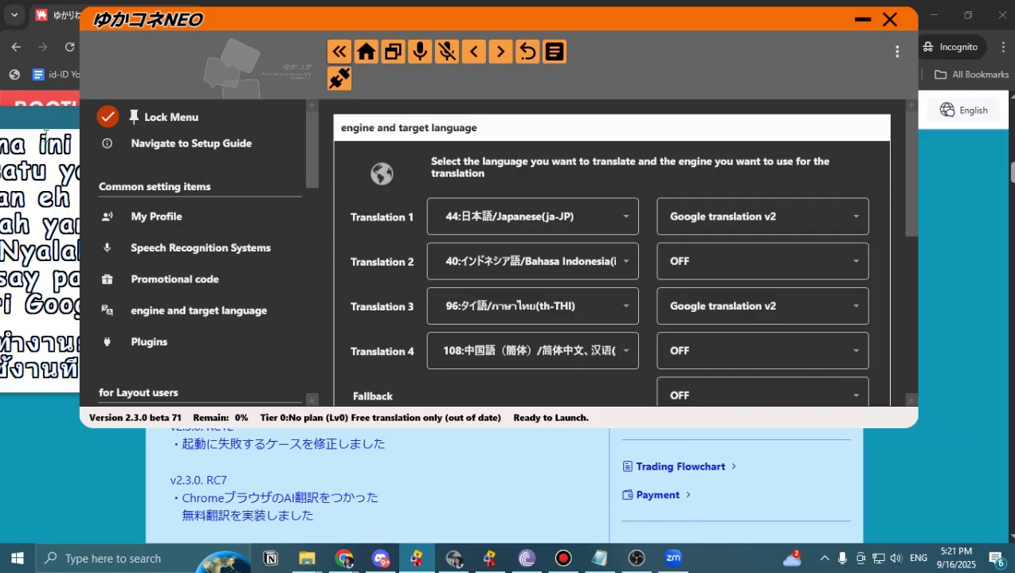
left_click_drag(43, 127, 442, 136)
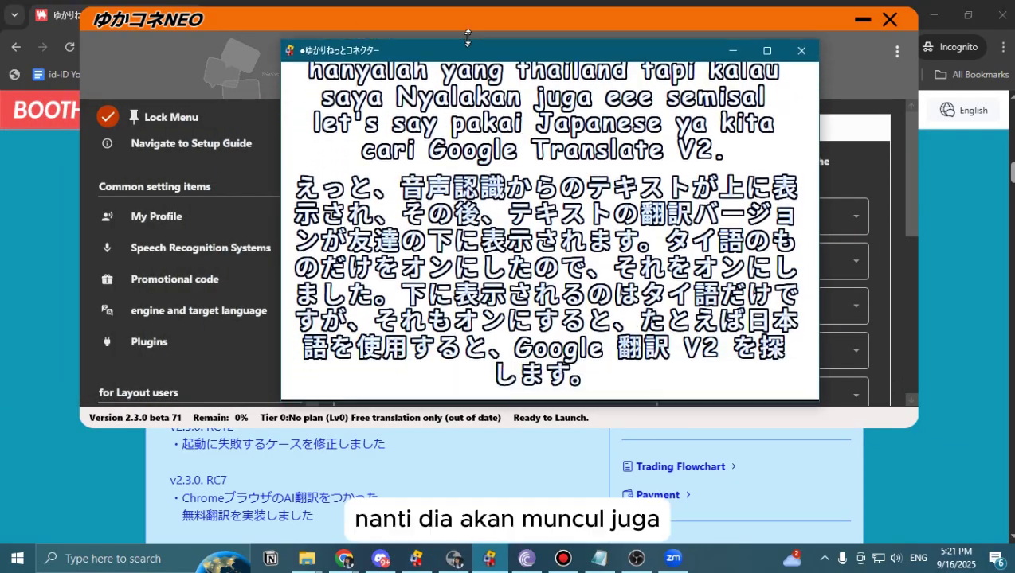
left_click_drag(628, 25, 565, 9)
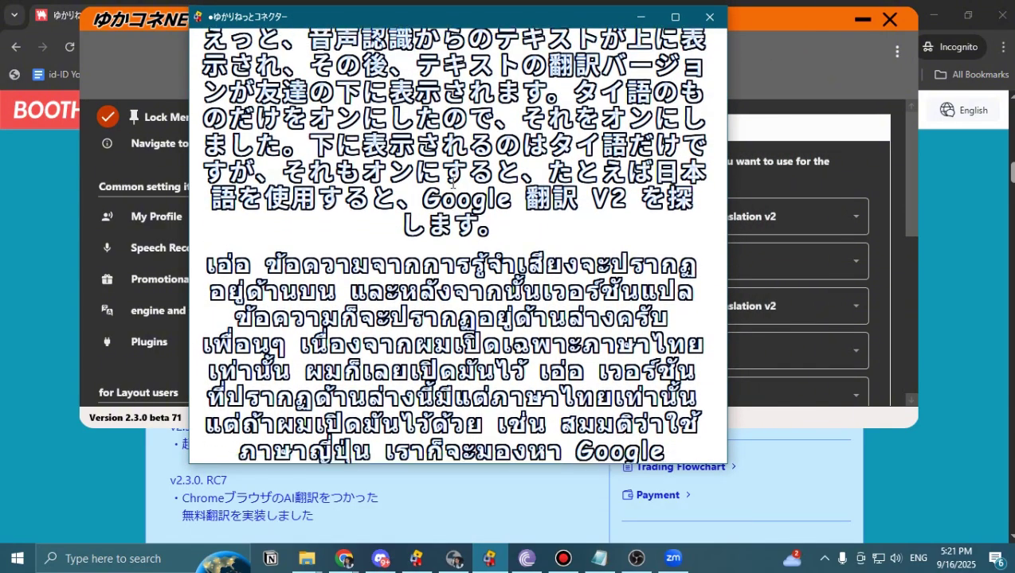
Set Translation 3's engine to OFF in the NEO settings window.
left_click(817, 186)
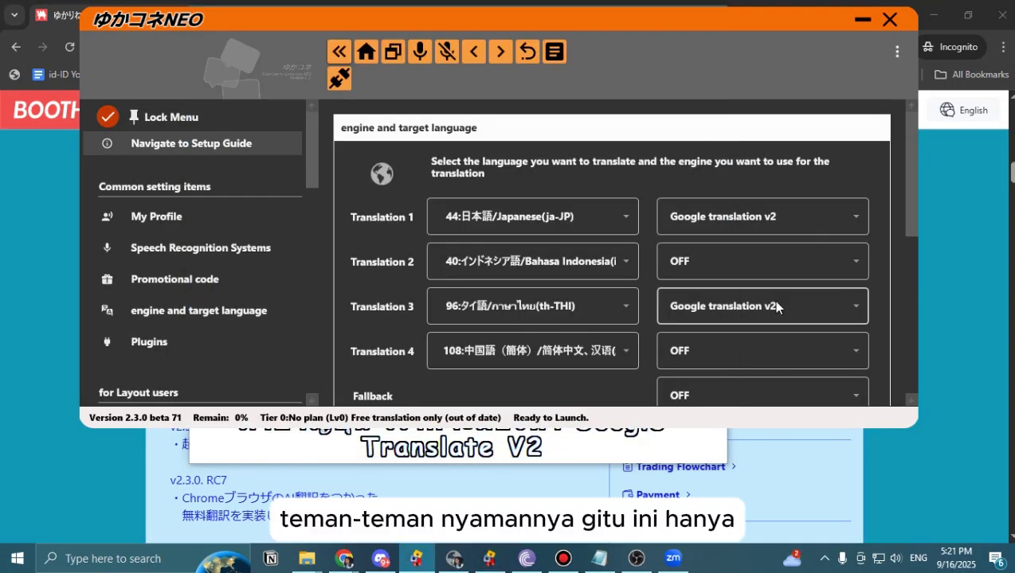
scroll(709, 290, "down", 1)
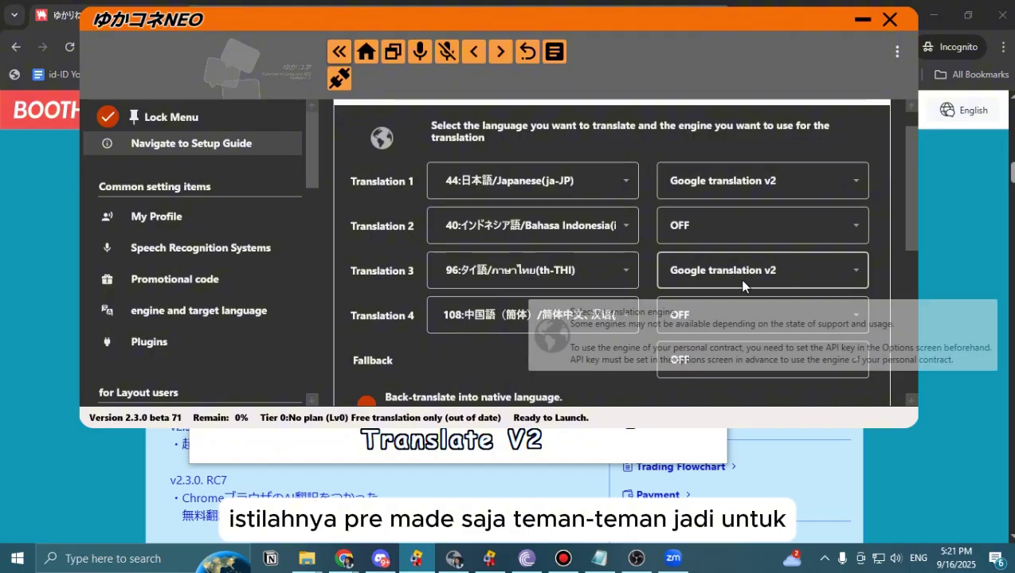
left_click(785, 270)
scroll(778, 353, "down", 6)
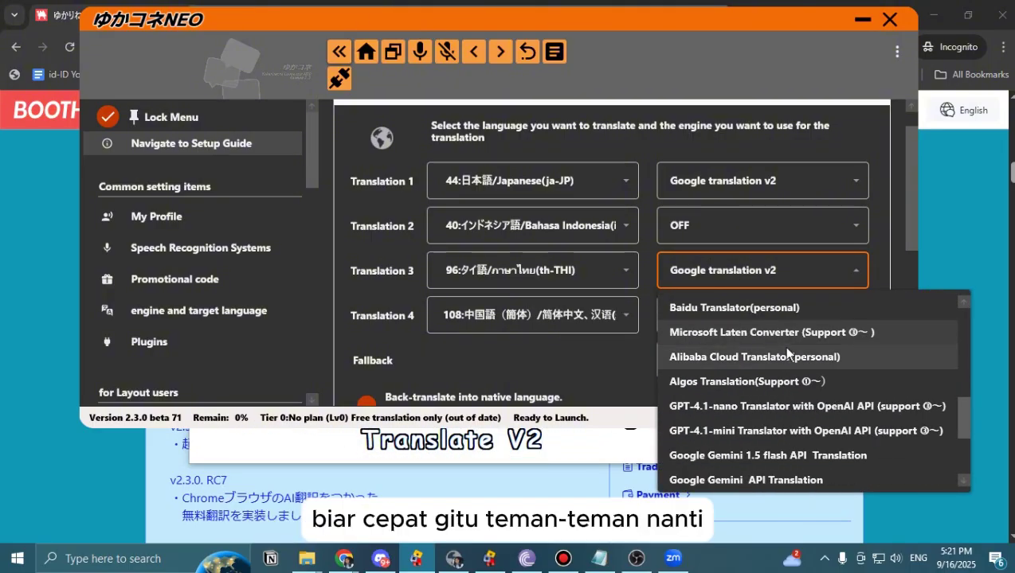
left_click(738, 456)
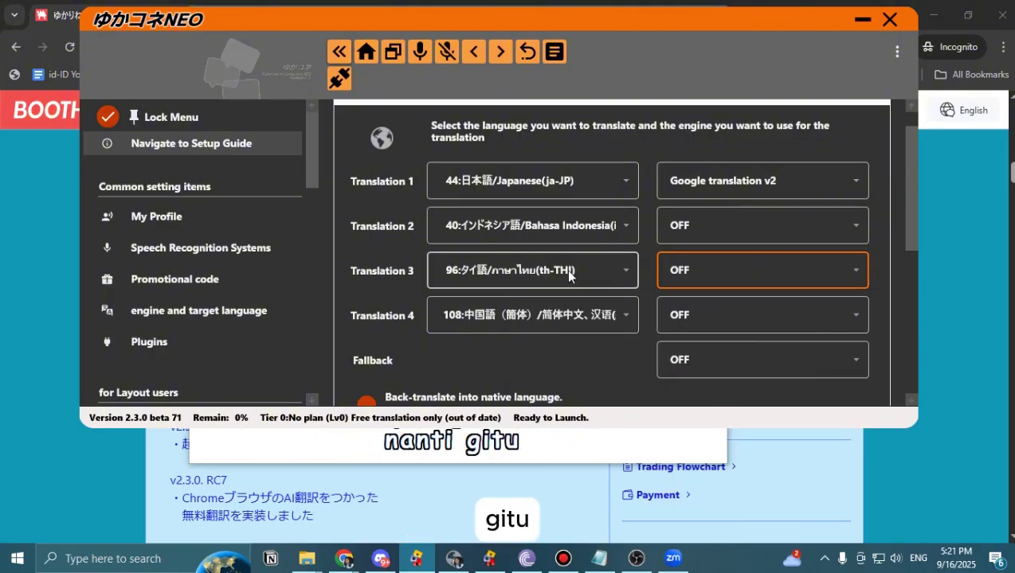
Browse Translation 1's language list, keep Japanese, and scroll down to Priority settings.
left_click(539, 187)
scroll(536, 311, "down", 8)
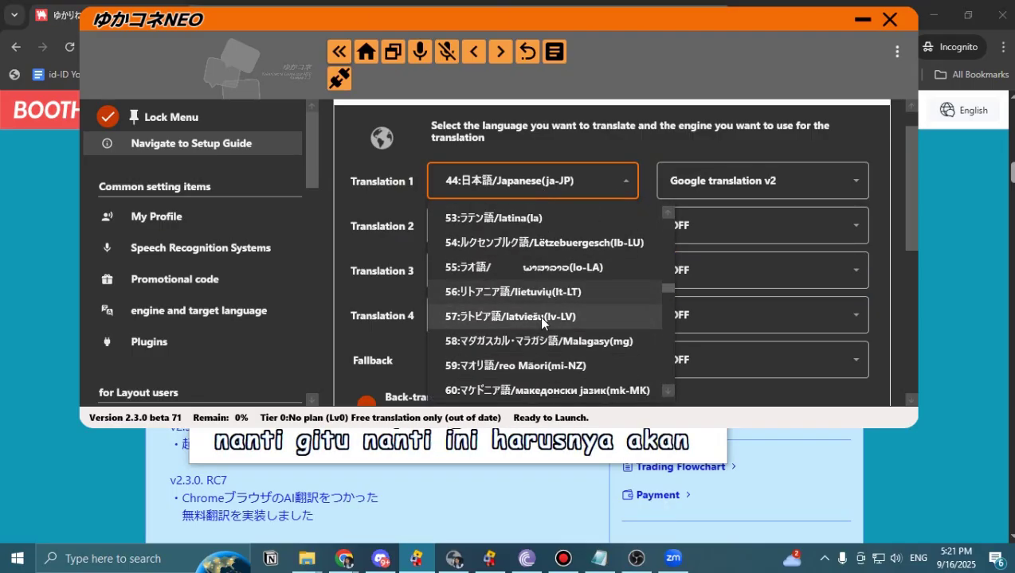
scroll(538, 330, "down", 13)
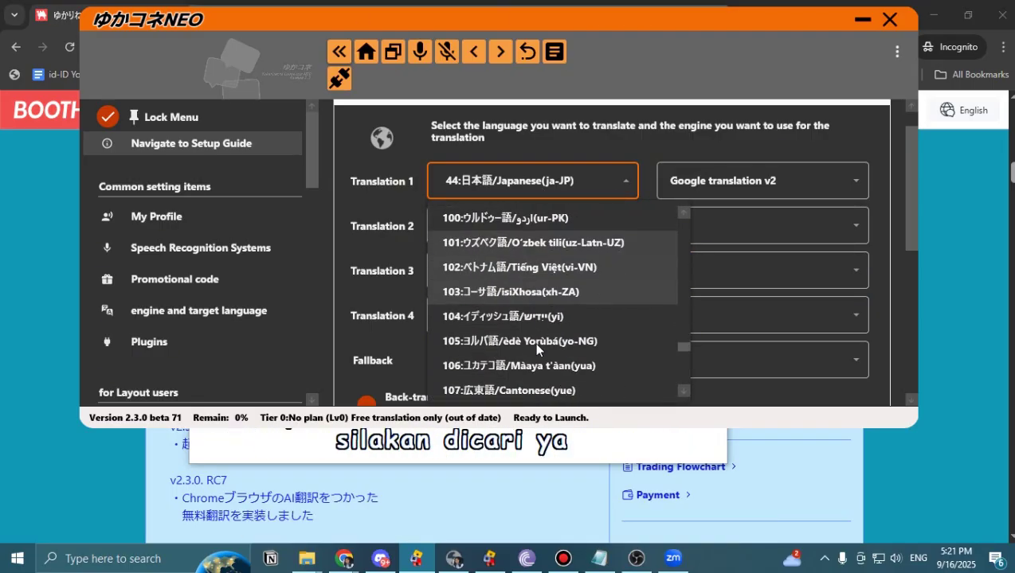
scroll(532, 356, "down", 10)
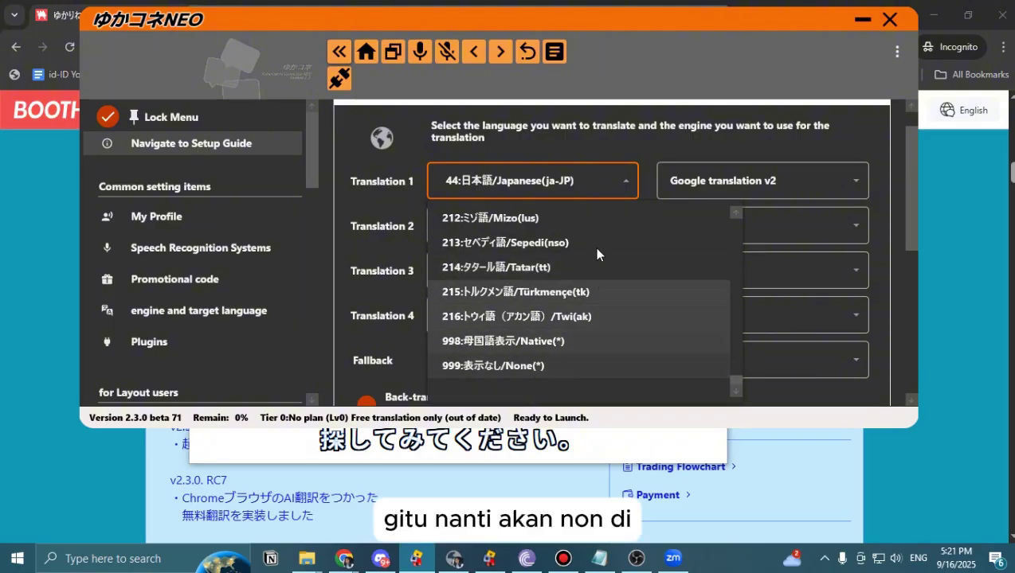
left_click(571, 177)
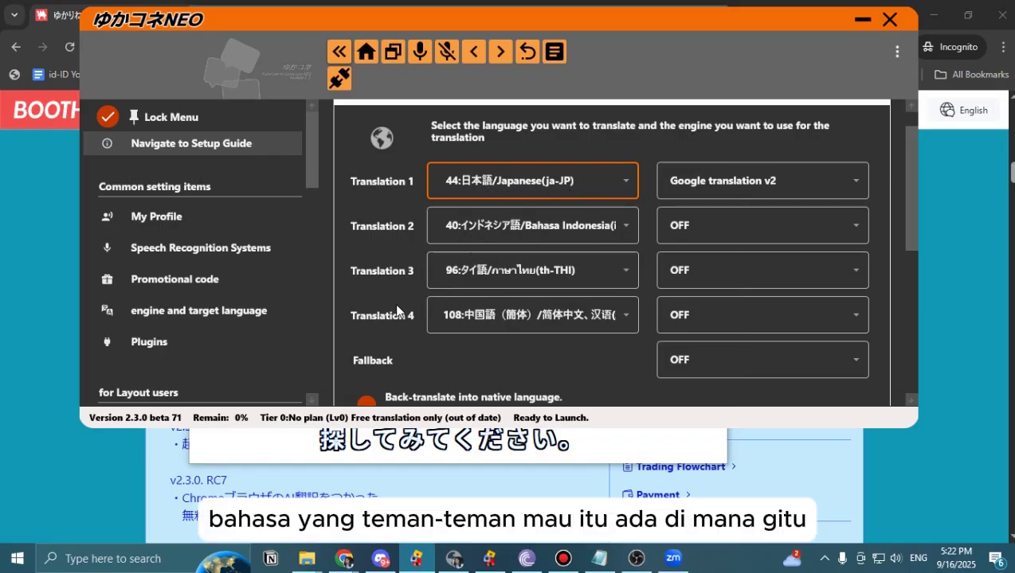
scroll(395, 309, "down", 6)
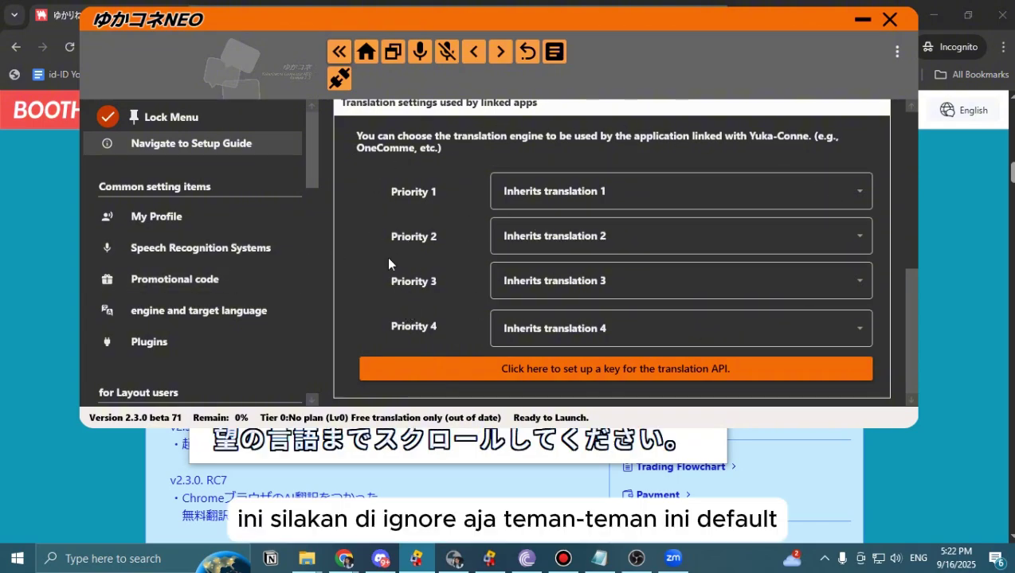
View the Smart subtitle layout's local file and OBS URL, then switch to Chrome.
scroll(167, 325, "down", 5)
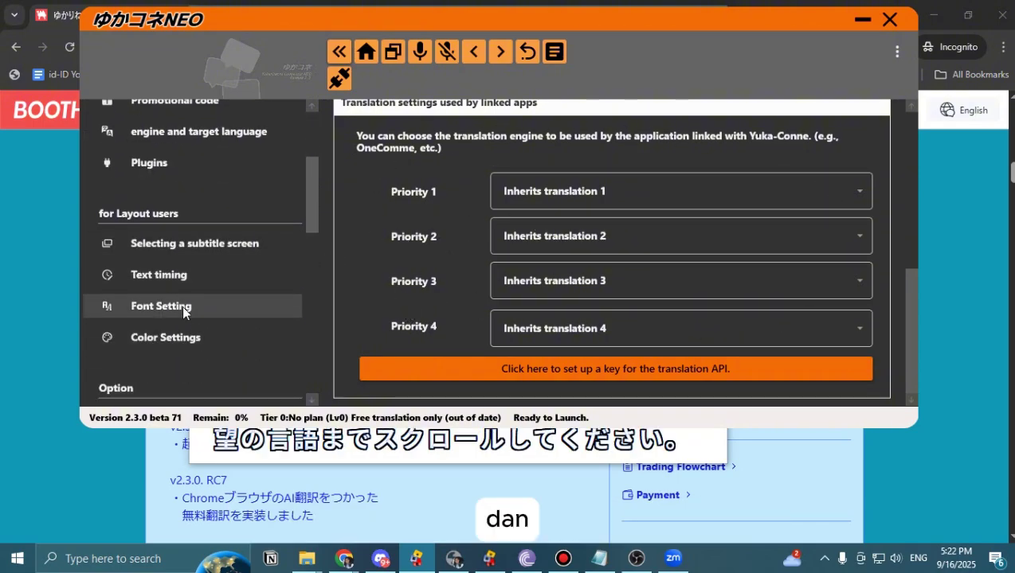
left_click(185, 133)
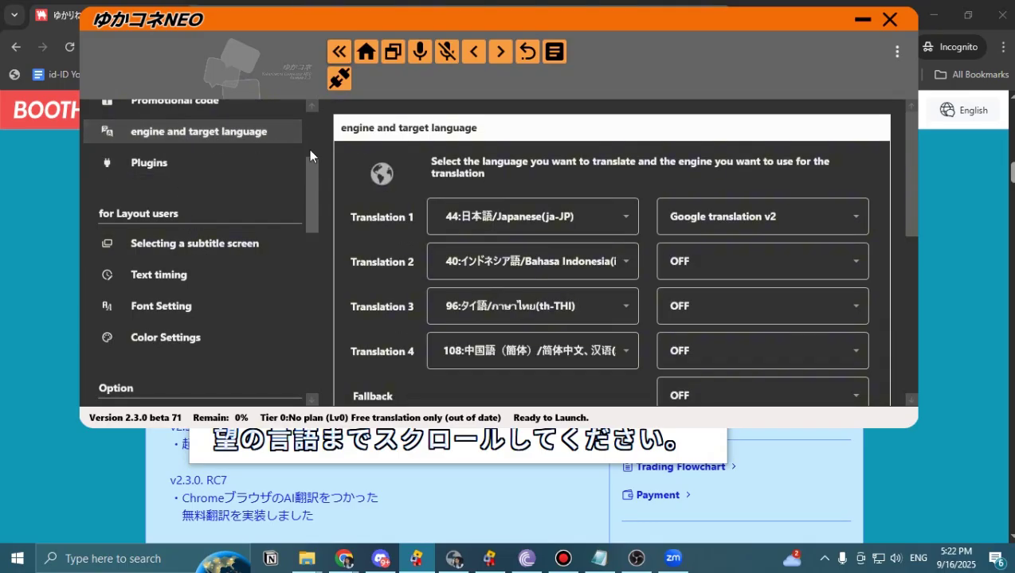
scroll(369, 247, "down", 1)
scroll(174, 266, "down", 4)
scroll(174, 265, "up", 2)
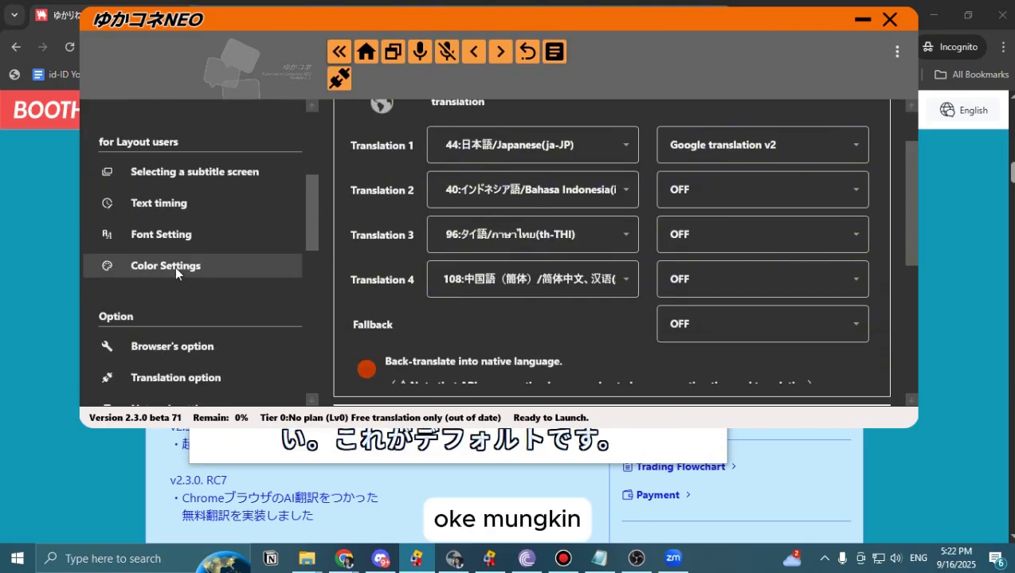
left_click(185, 173)
scroll(479, 220, "down", 3)
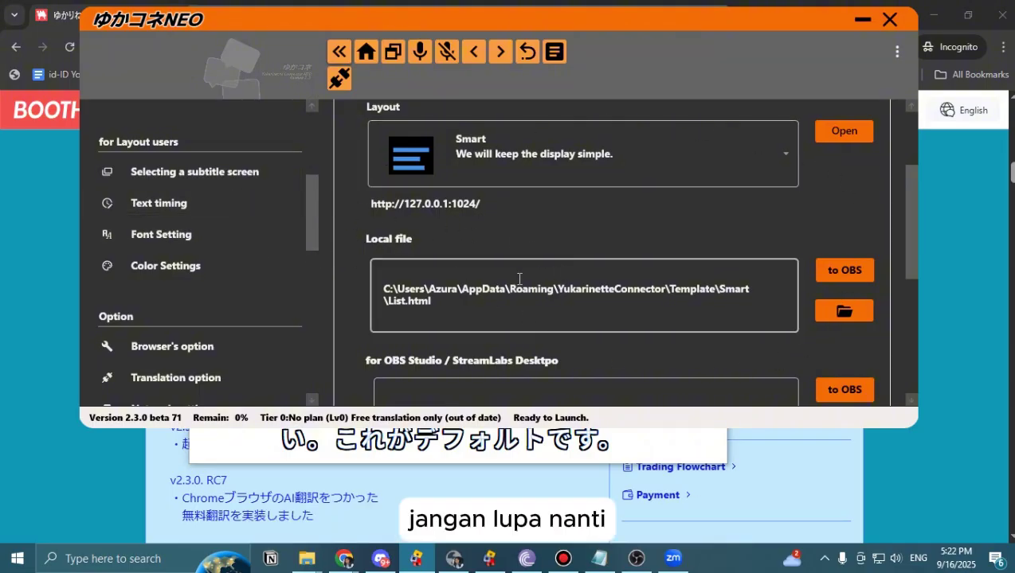
scroll(503, 255, "down", 3)
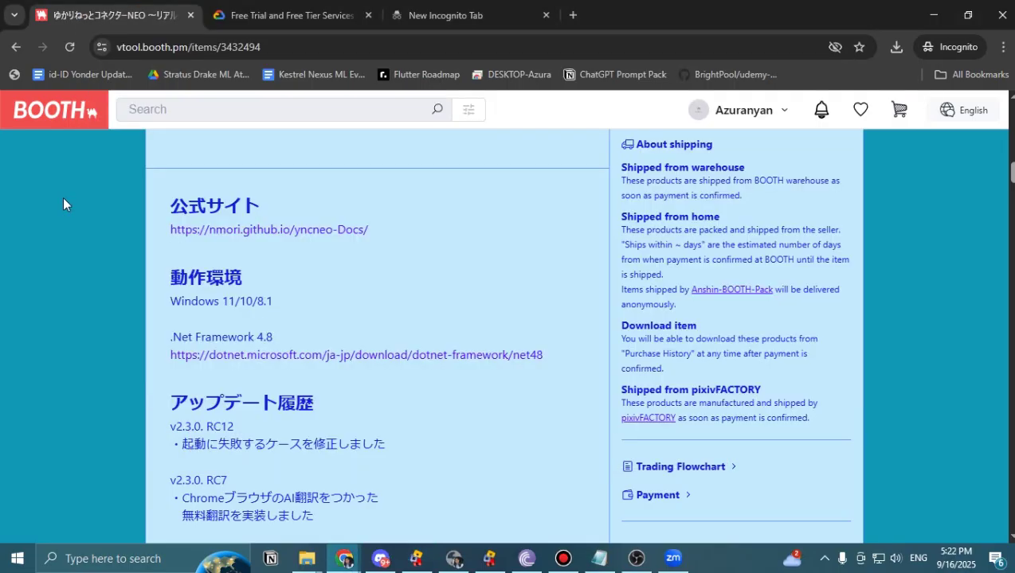
left_click(63, 196)
Search 'obs' in a new incognito tab and open the obsproject.com result.
left_click(482, 23)
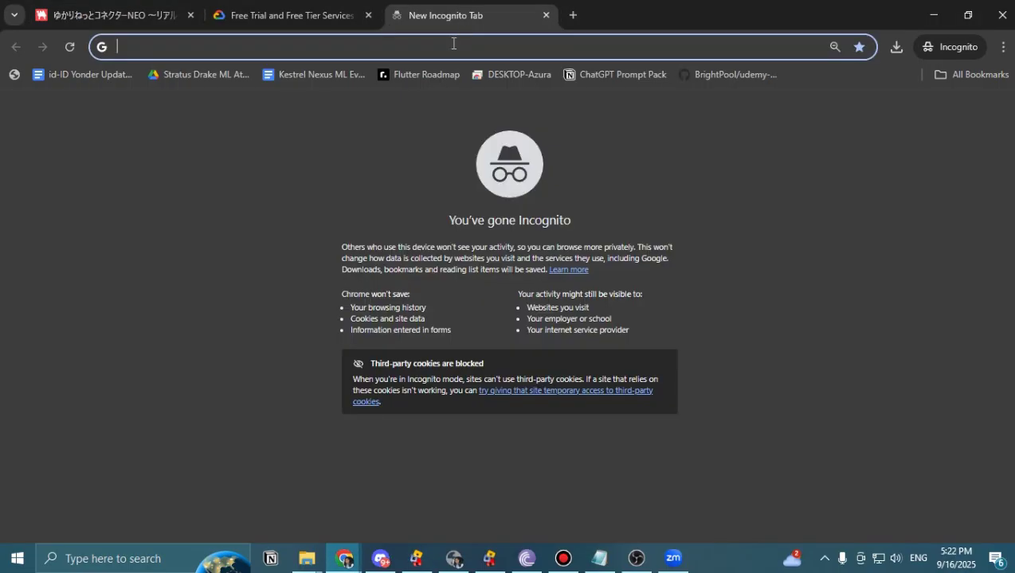
type("obs")
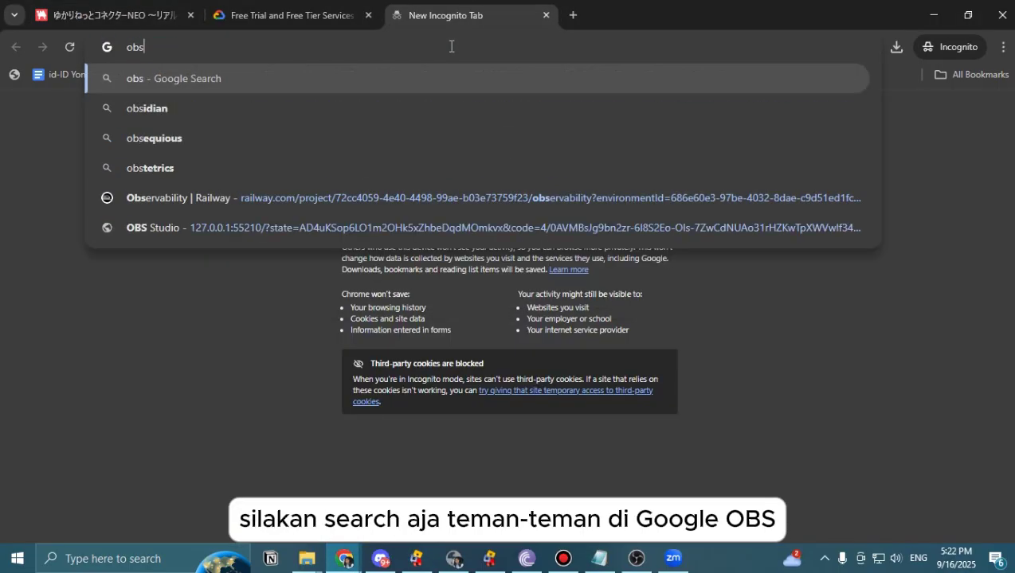
key("Return")
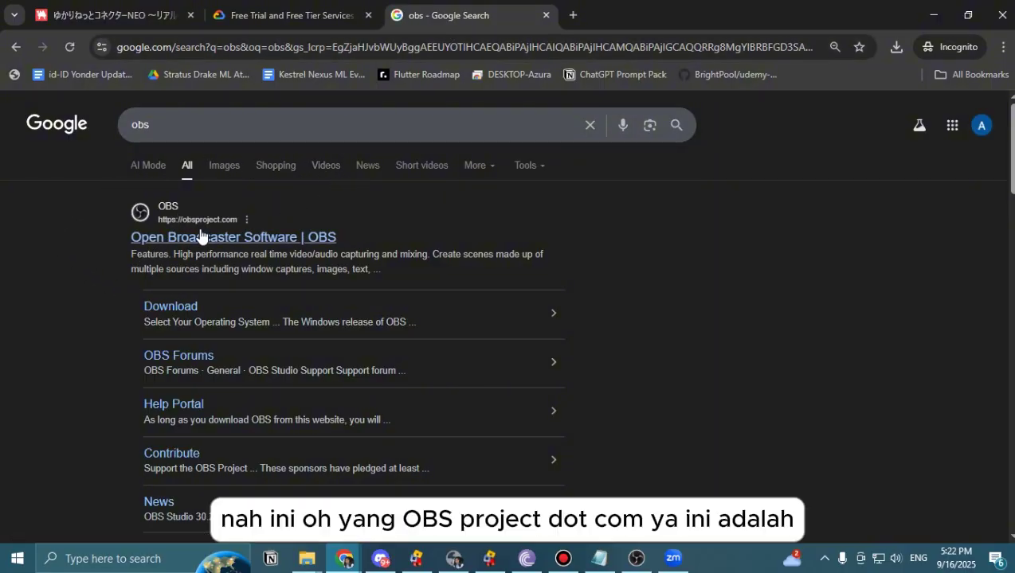
left_click(201, 237)
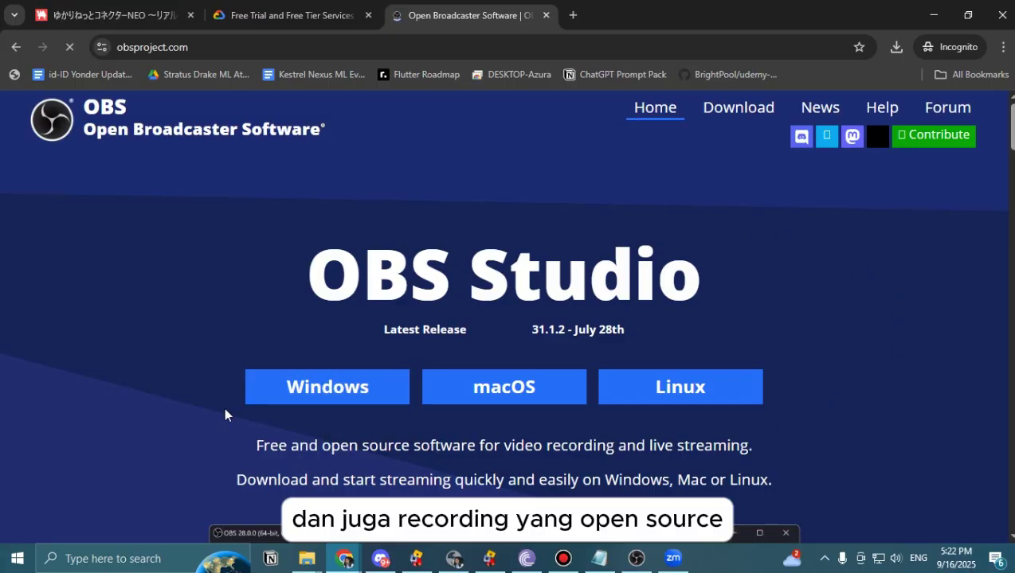
Look over the OBS Studio homepage, then return to YukariNette Connector NEO.
scroll(247, 406, "down", 1)
scroll(292, 408, "down", 1)
scroll(303, 294, "up", 1)
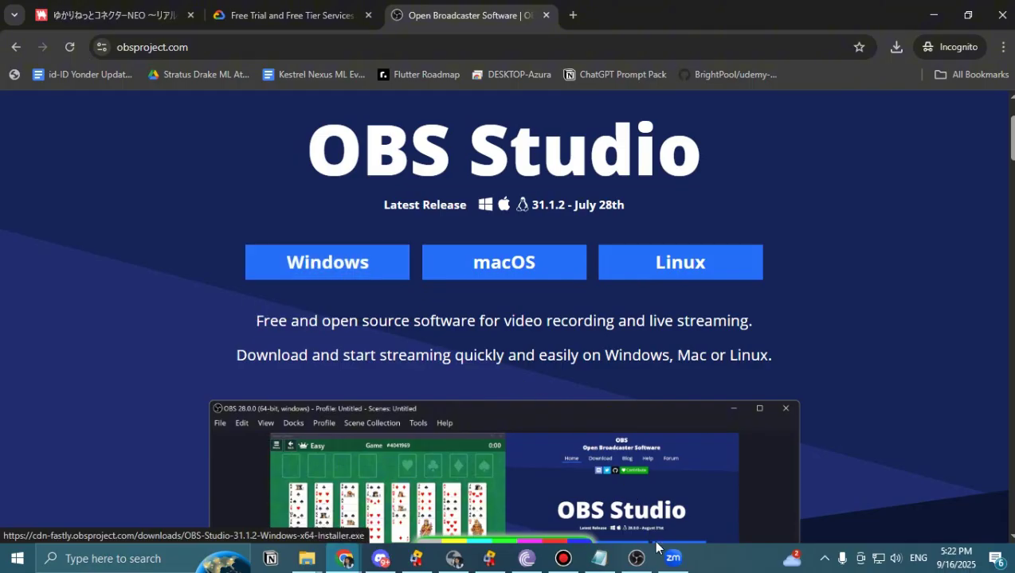
mouse_move(675, 546)
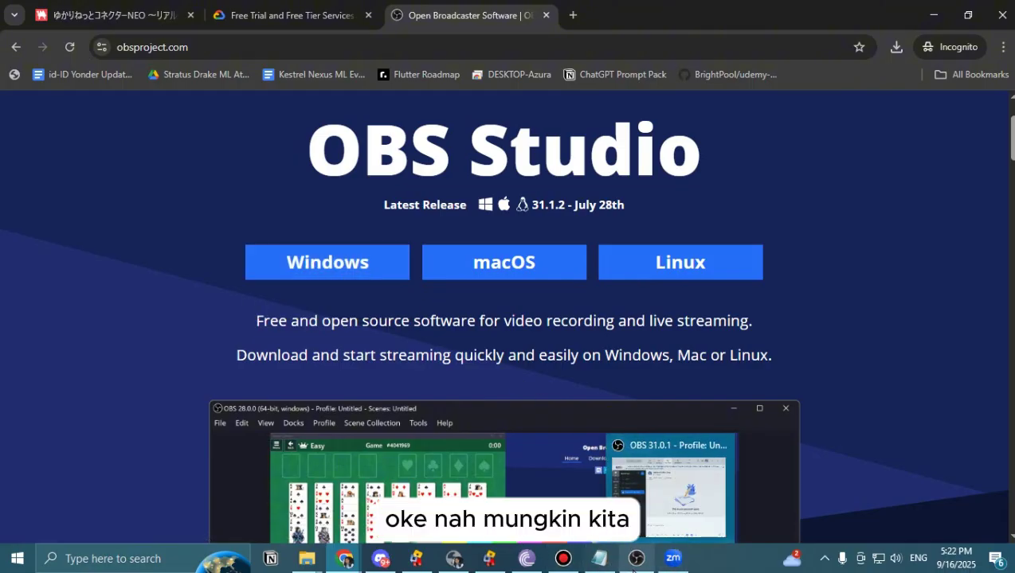
mouse_move(422, 567)
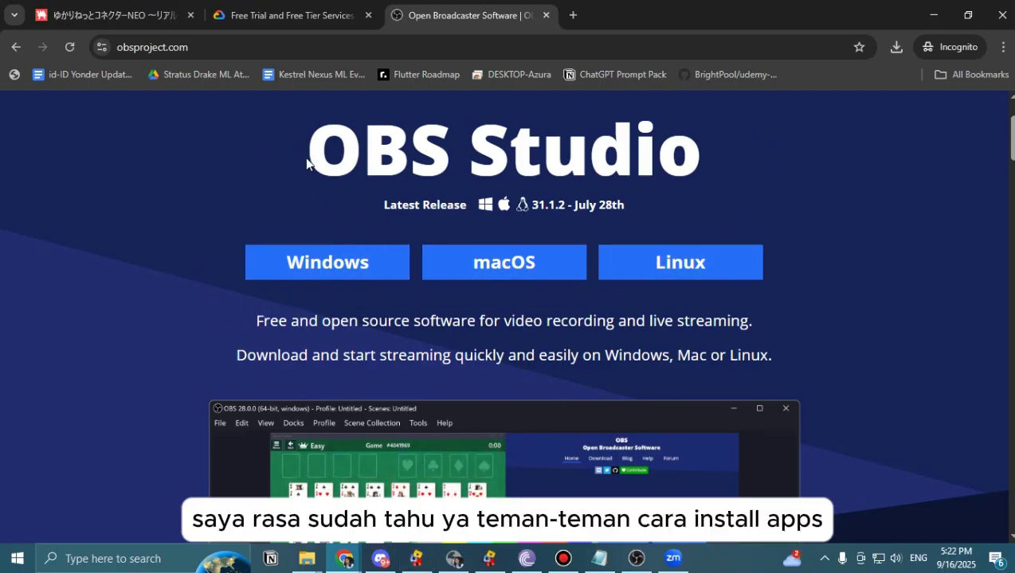
left_click_drag(307, 157, 663, 148)
left_click(593, 209)
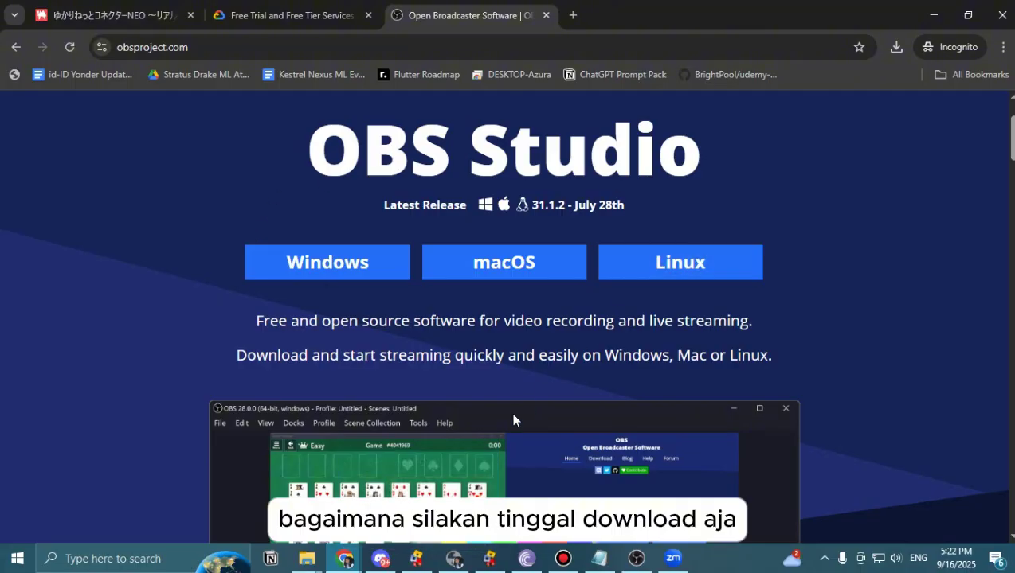
left_click(415, 558)
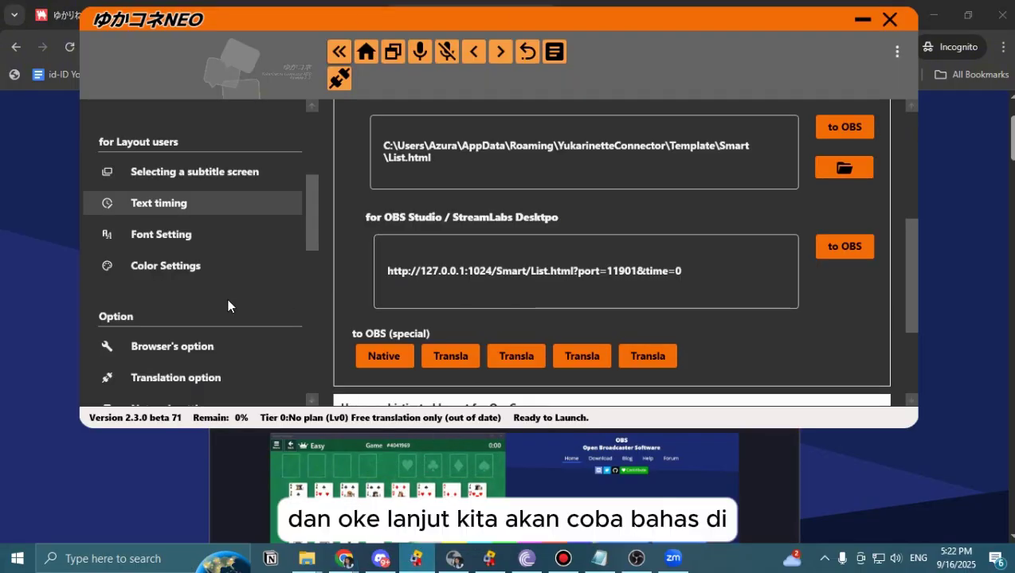
Check the Translation option's own-API-key section for Google Cloud Translation API v2, then return to Chrome.
scroll(170, 280, "down", 4)
left_click(191, 201)
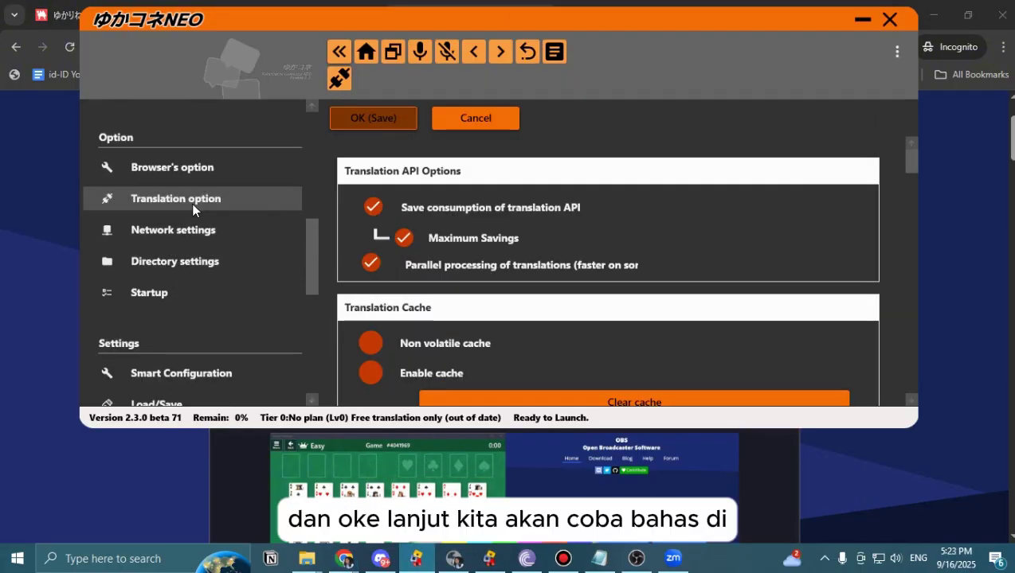
scroll(375, 311, "down", 5)
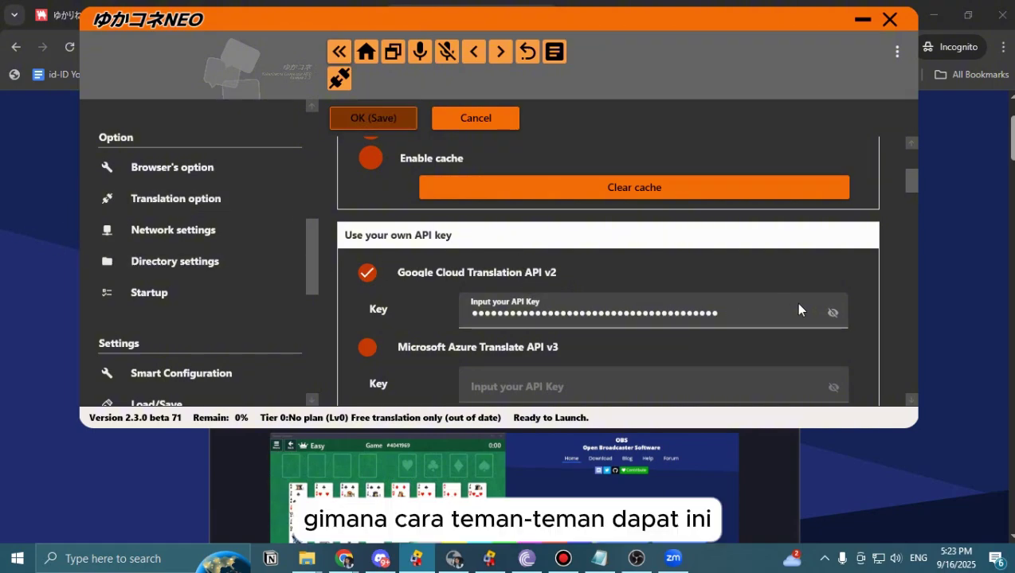
left_click(24, 199)
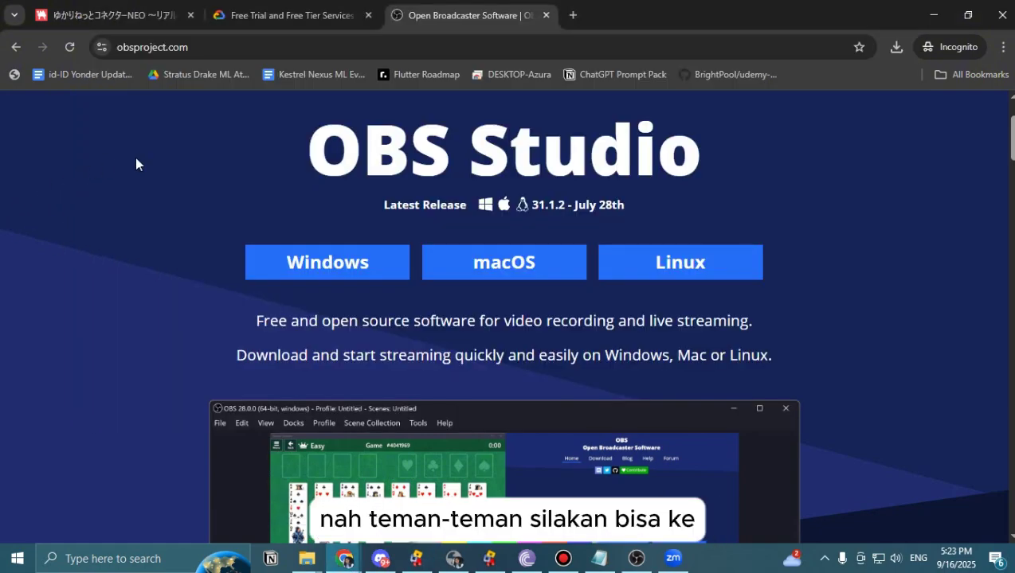
Start the Google Cloud free trial signup and review Step 1 with Indonesia as country.
left_click(285, 11)
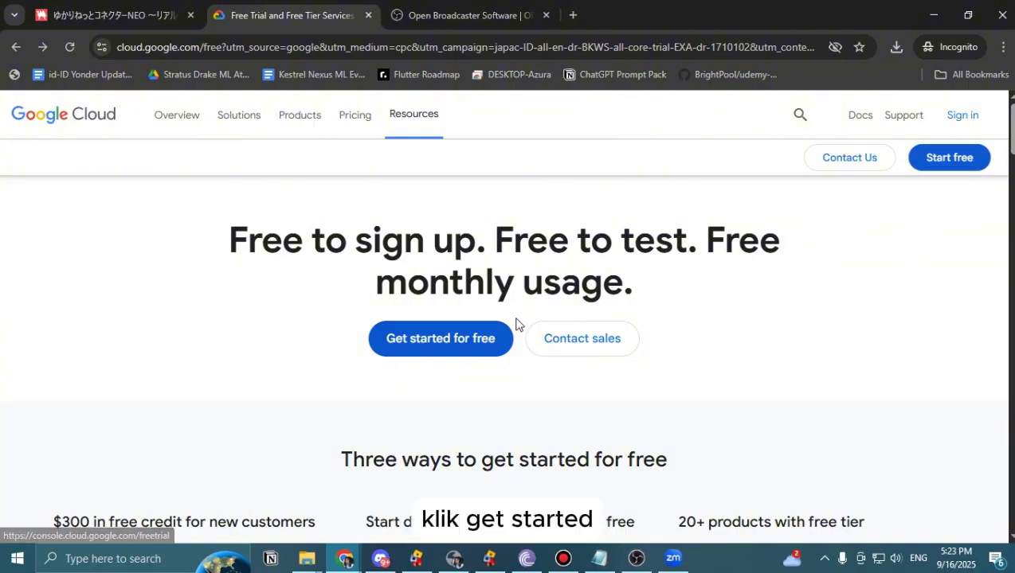
left_click(438, 344)
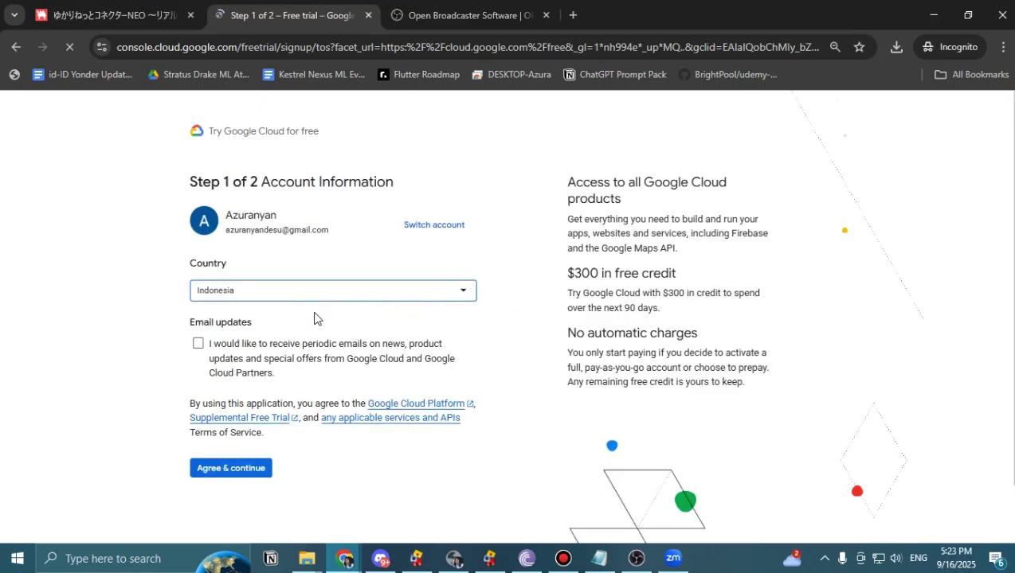
scroll(306, 340, "down", 1)
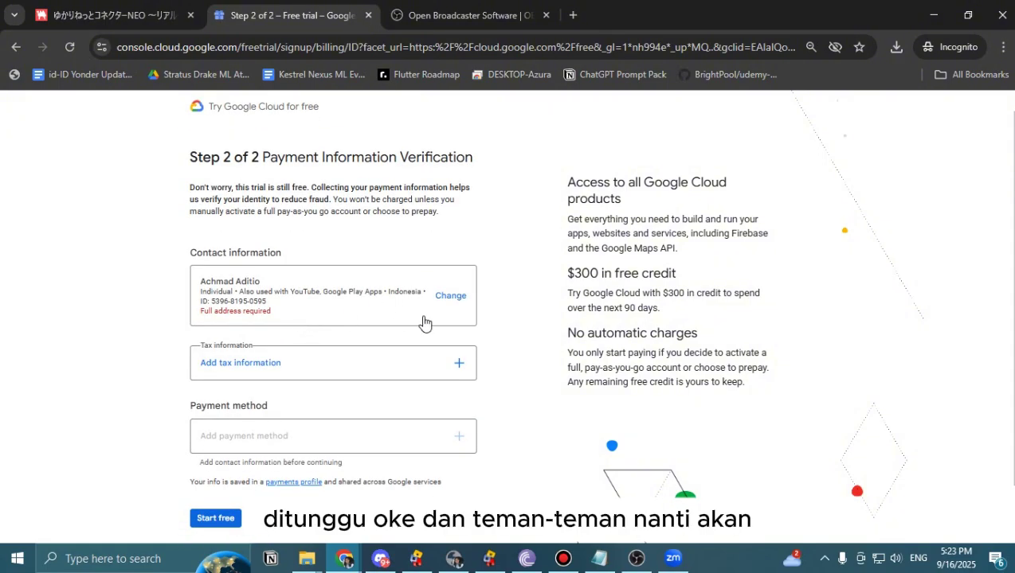
Edit the payments profile contact information, pick the address province, and save it.
scroll(414, 328, "down", 1)
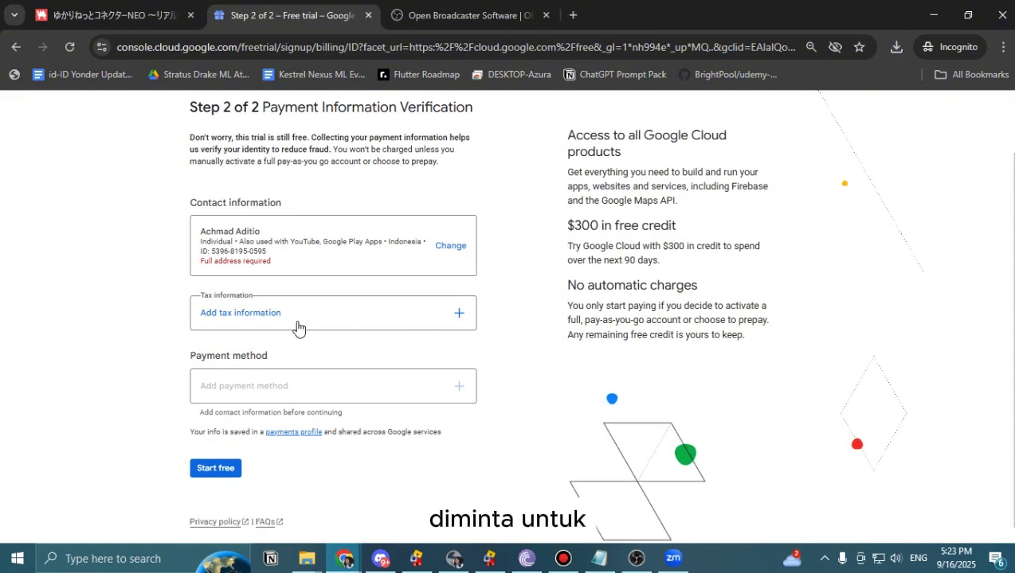
left_click(451, 246)
left_click(438, 311)
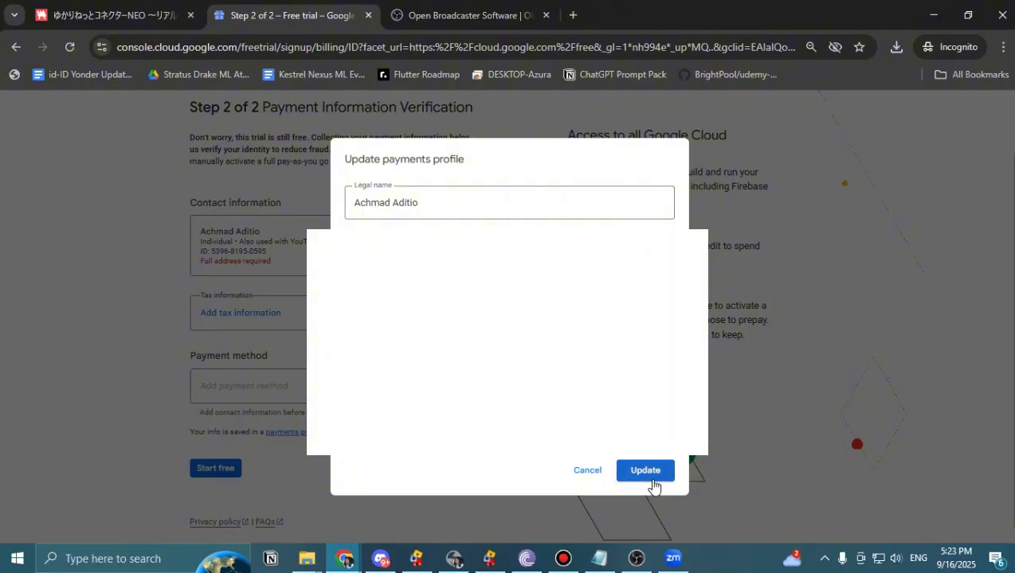
left_click(422, 408)
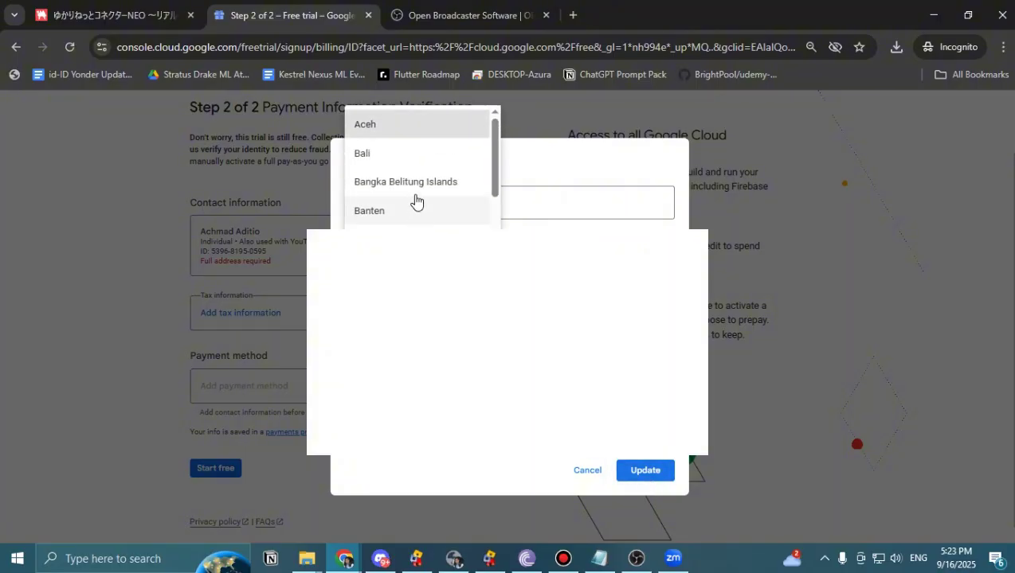
scroll(414, 199, "down", 5)
scroll(414, 199, "down", 5)
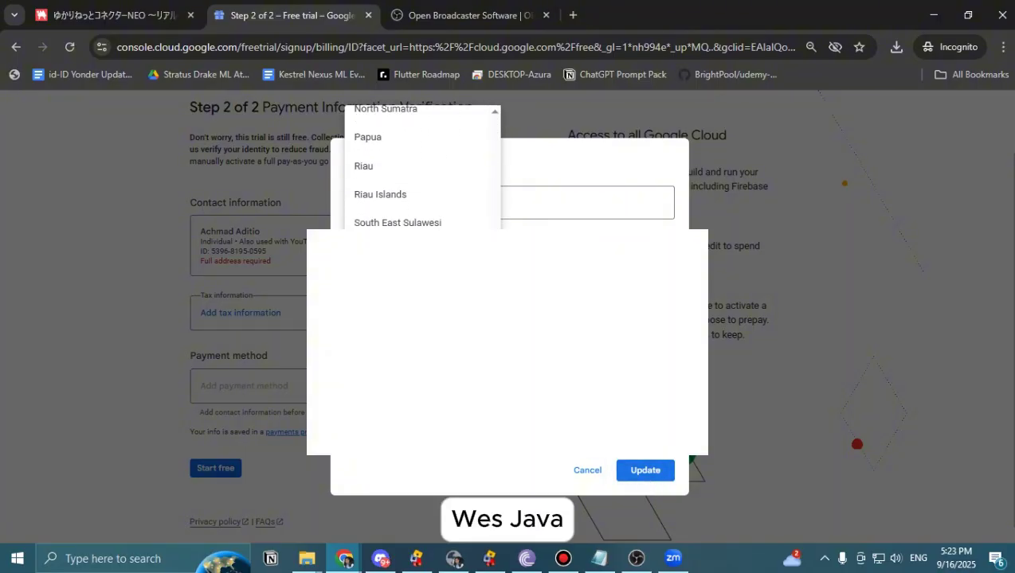
left_click(414, 209)
left_click(645, 469)
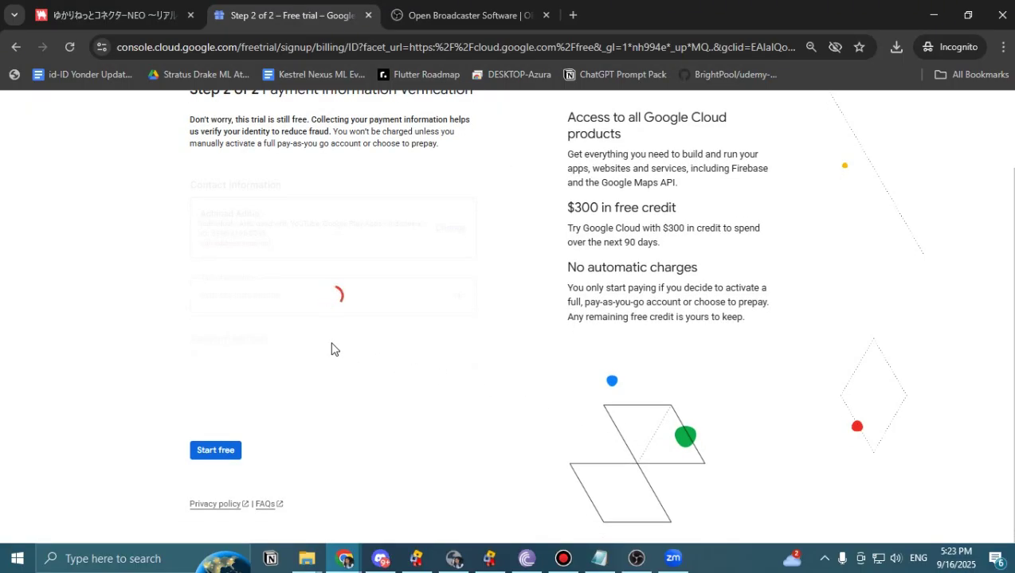
left_click(319, 388)
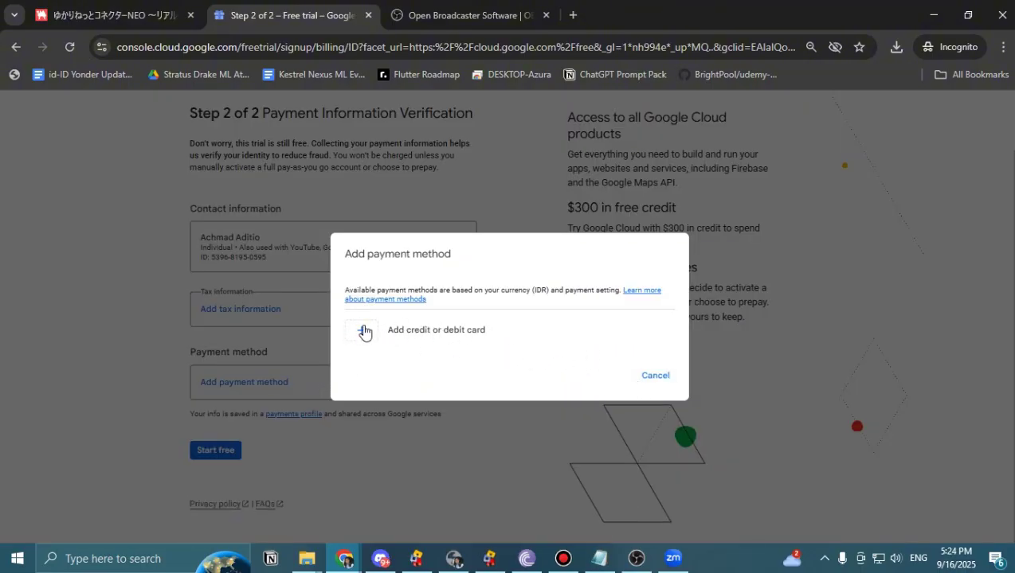
left_click(362, 335)
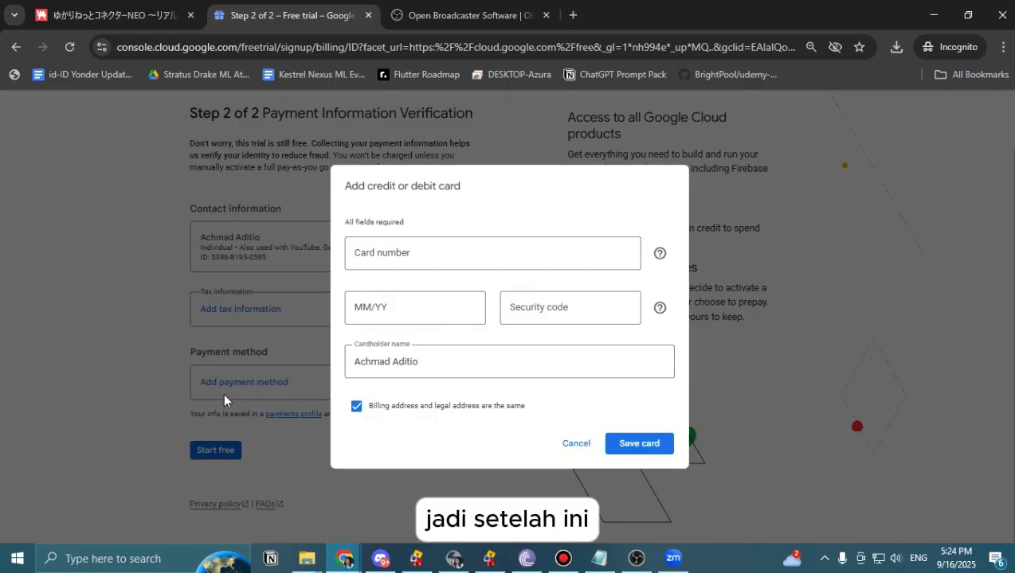
left_click(575, 444)
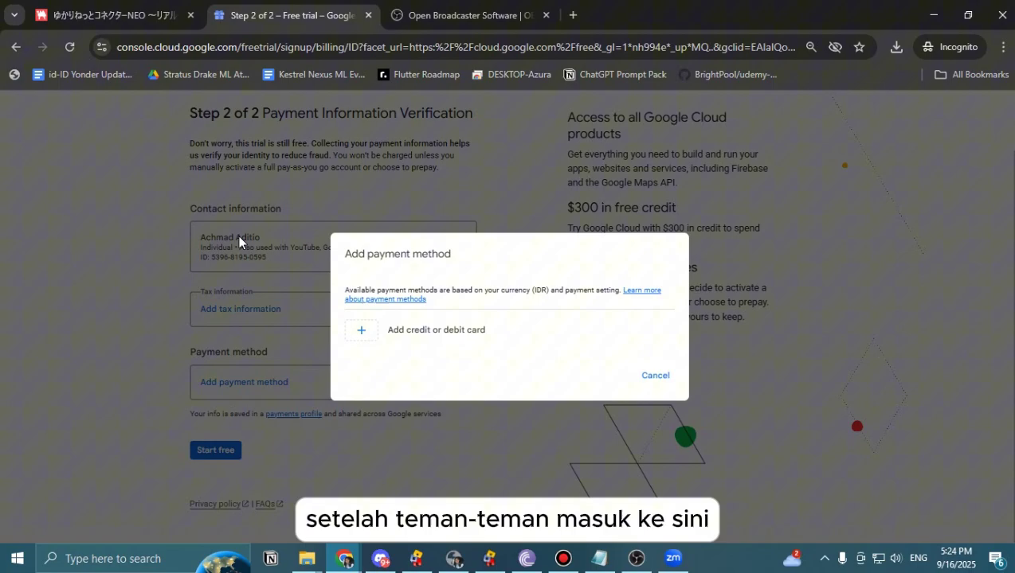
left_click(671, 371)
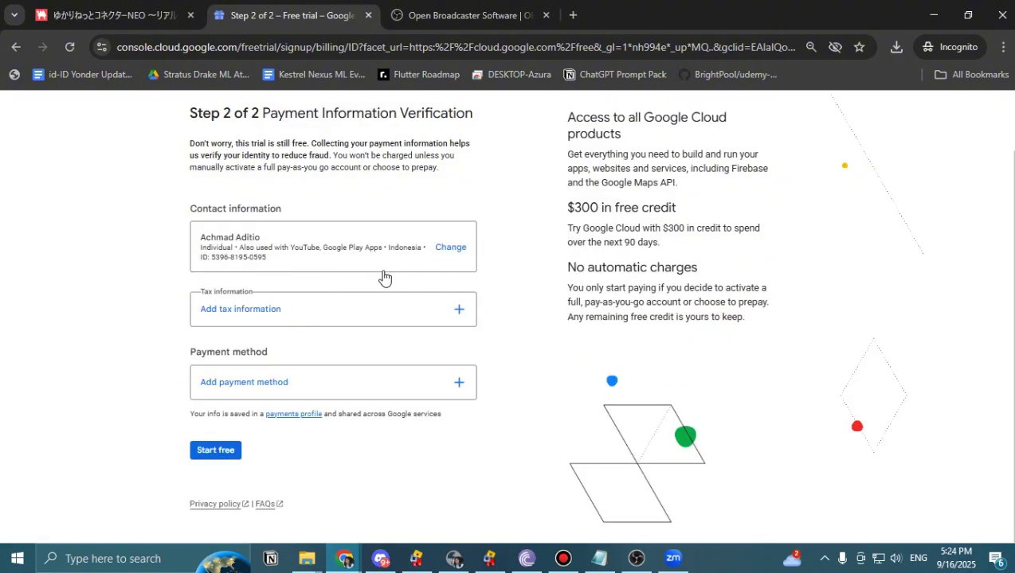
scroll(575, 274, "up", 1)
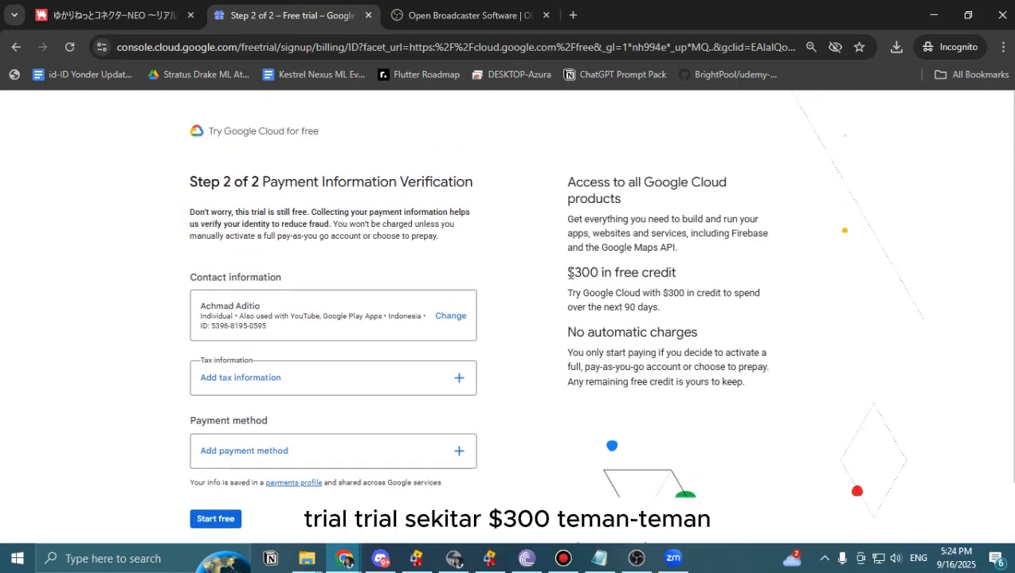
left_click_drag(567, 274, 599, 274)
left_click(612, 277)
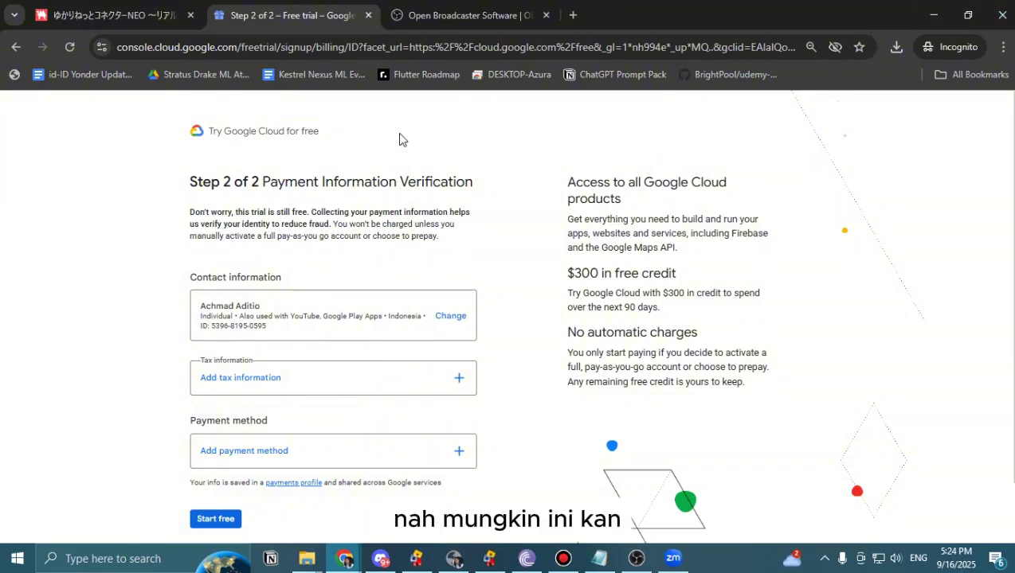
scroll(300, 296, "down", 1)
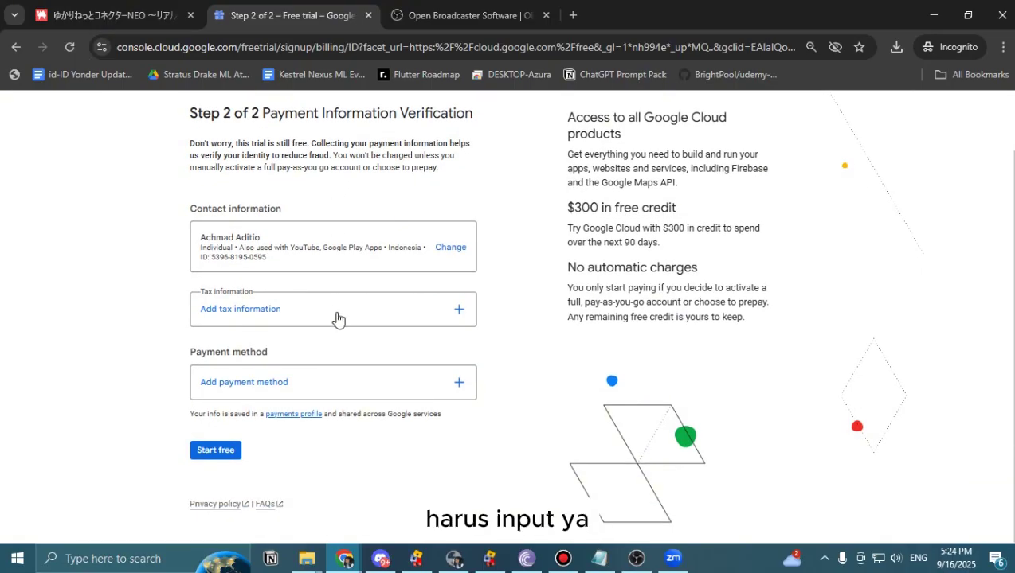
mouse_move(346, 560)
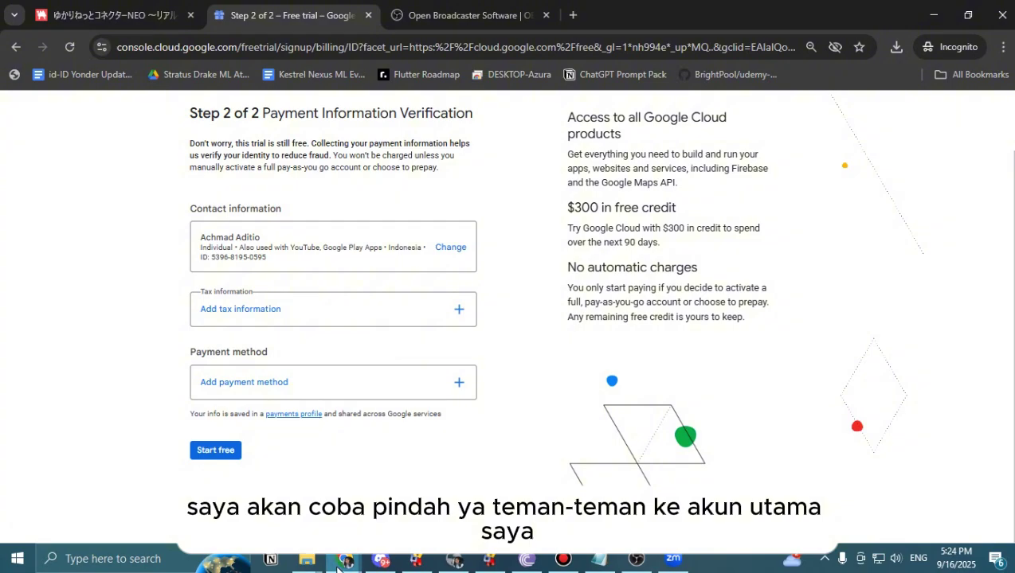
left_click(288, 520)
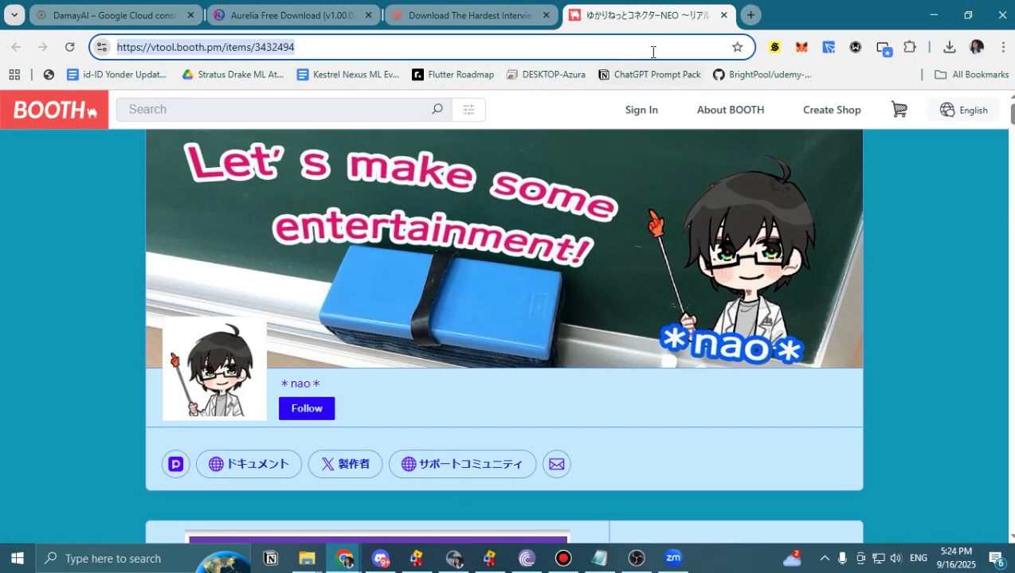
Open the Cloud console from the 'cloud' suggestion and close the interview and Aurelia download tabs.
type("cloud")
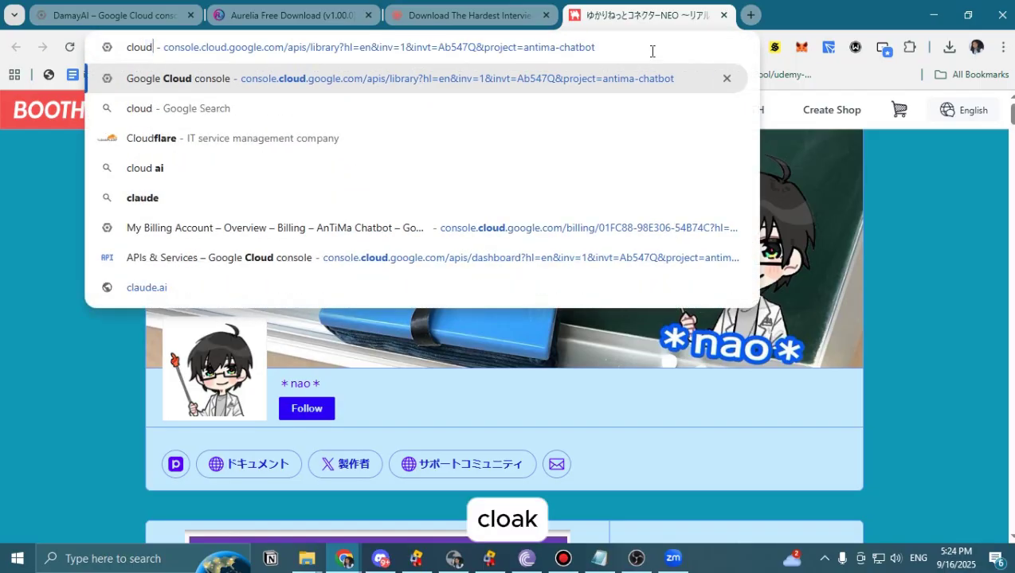
key("Return")
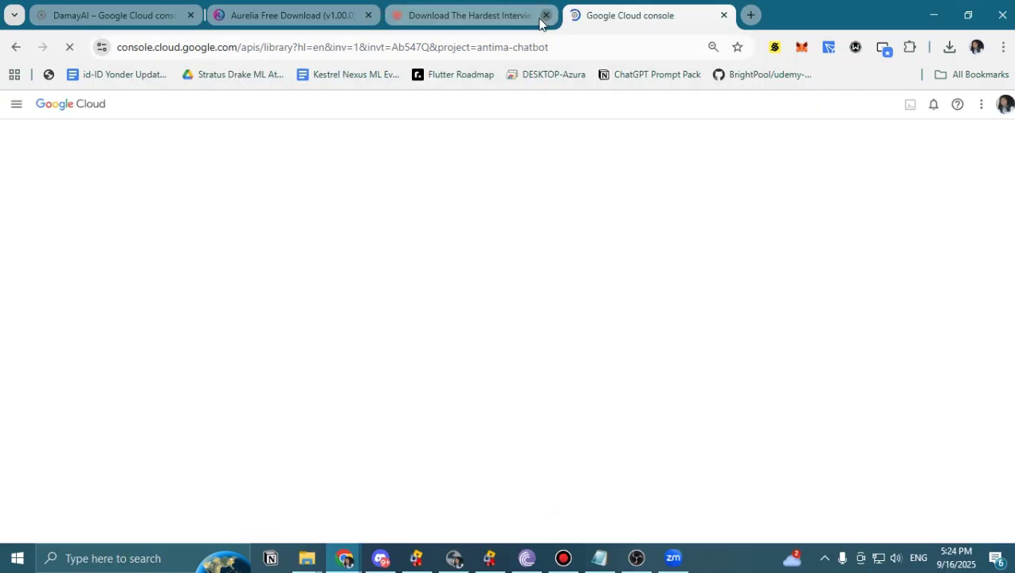
left_click(546, 16)
left_click(368, 15)
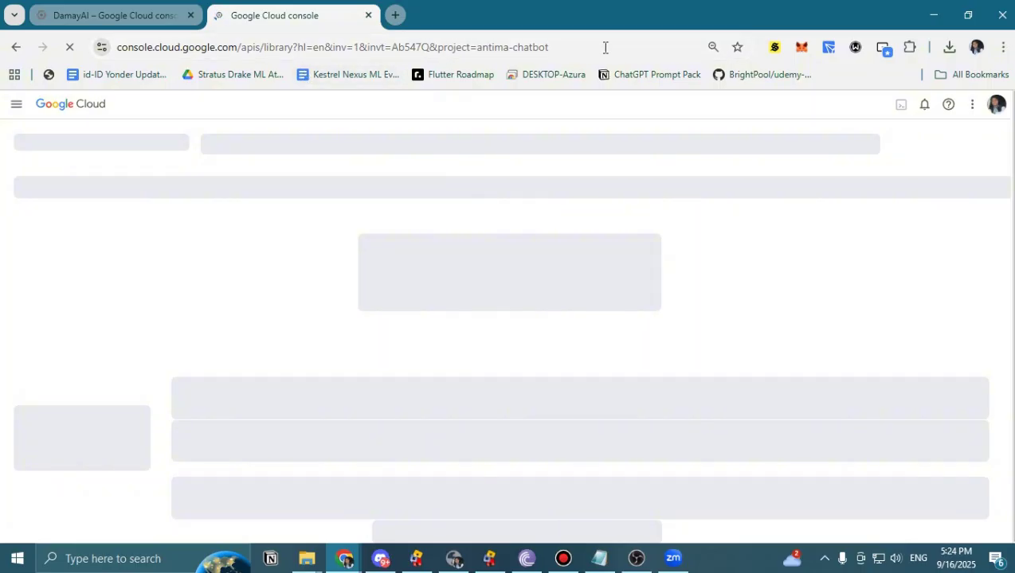
Trim the address to the console root, load it, and dismiss the Cloud Hub tip.
left_click_drag(605, 47, 237, 70)
key("BackSpace")
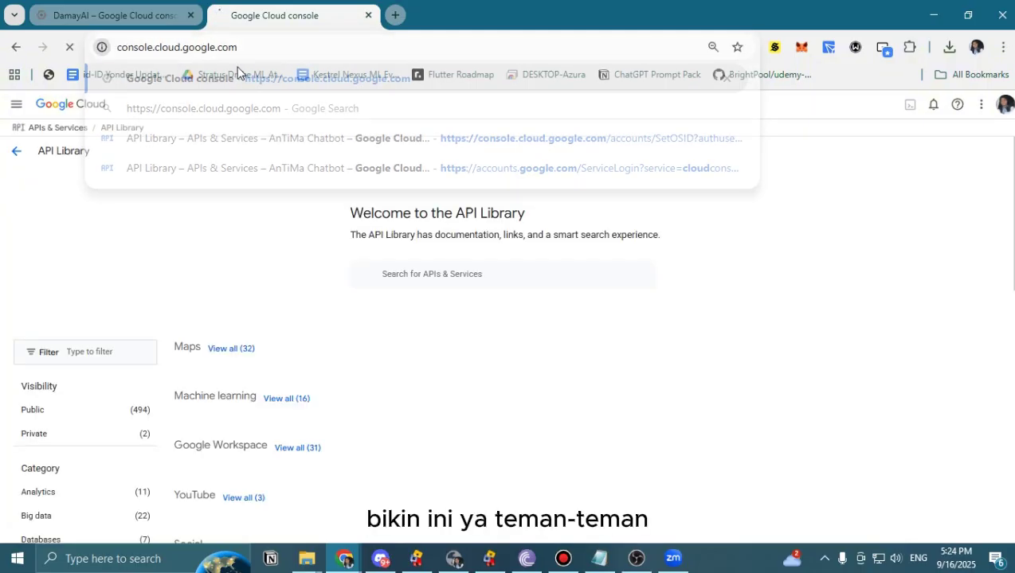
key("Return")
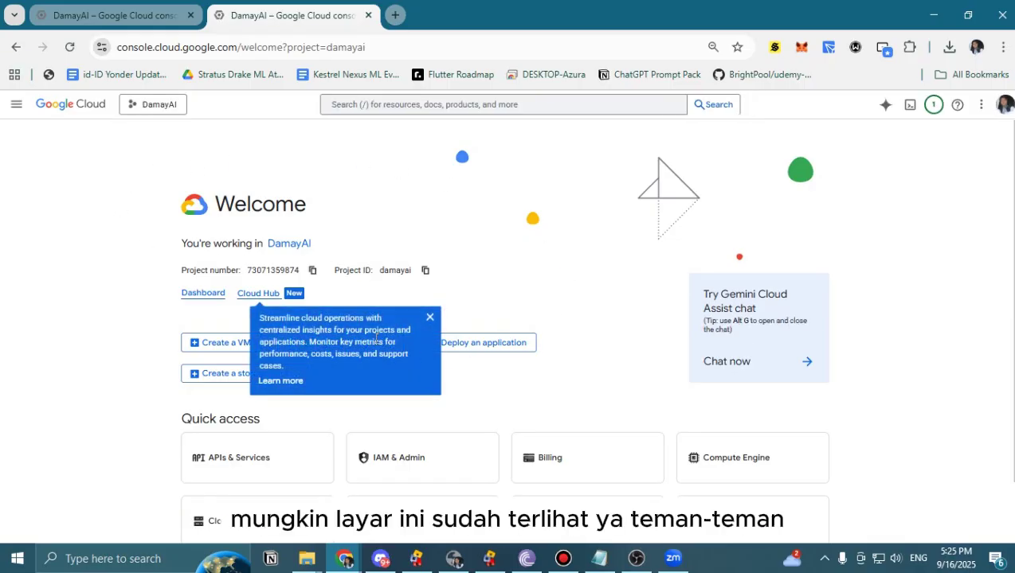
left_click(430, 348)
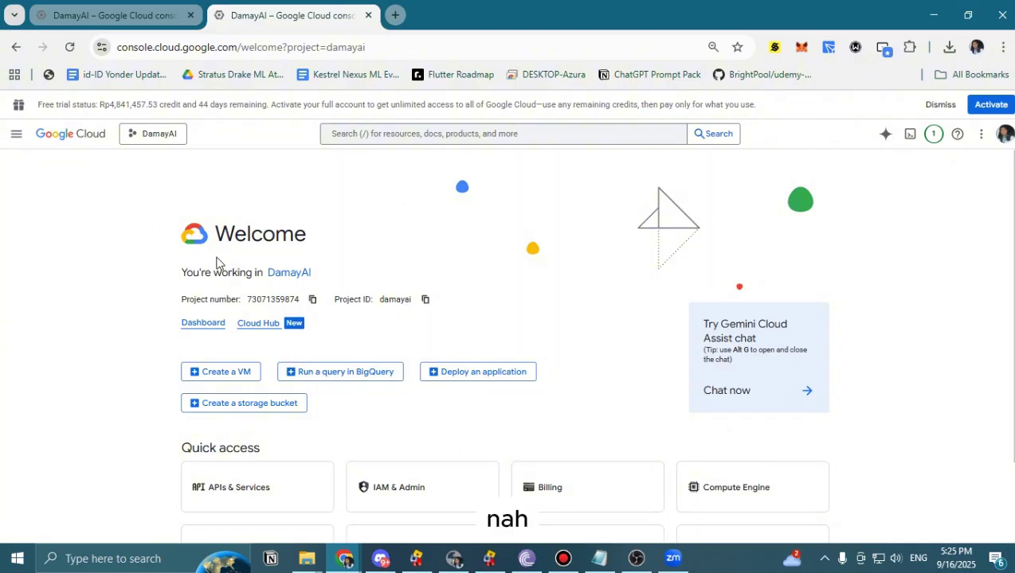
From the project list, create project 'Translation NeoConnect' under No organization.
left_click(147, 135)
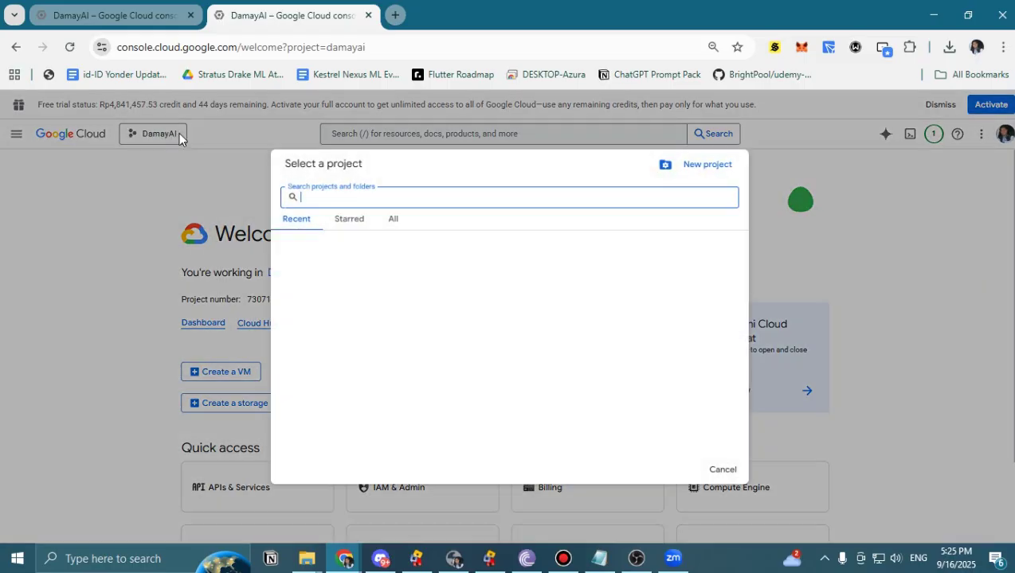
left_click(707, 166)
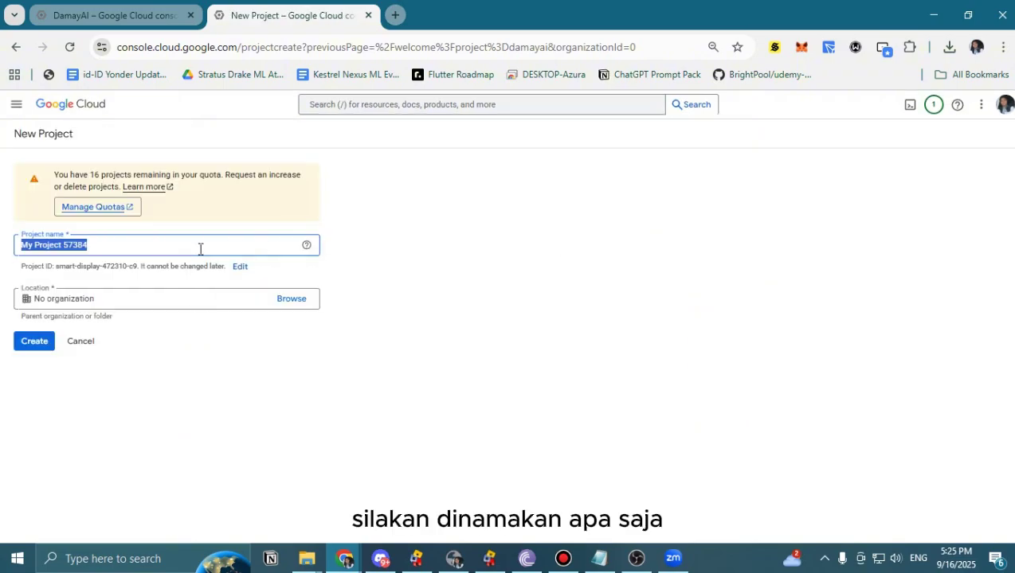
type("Tran")
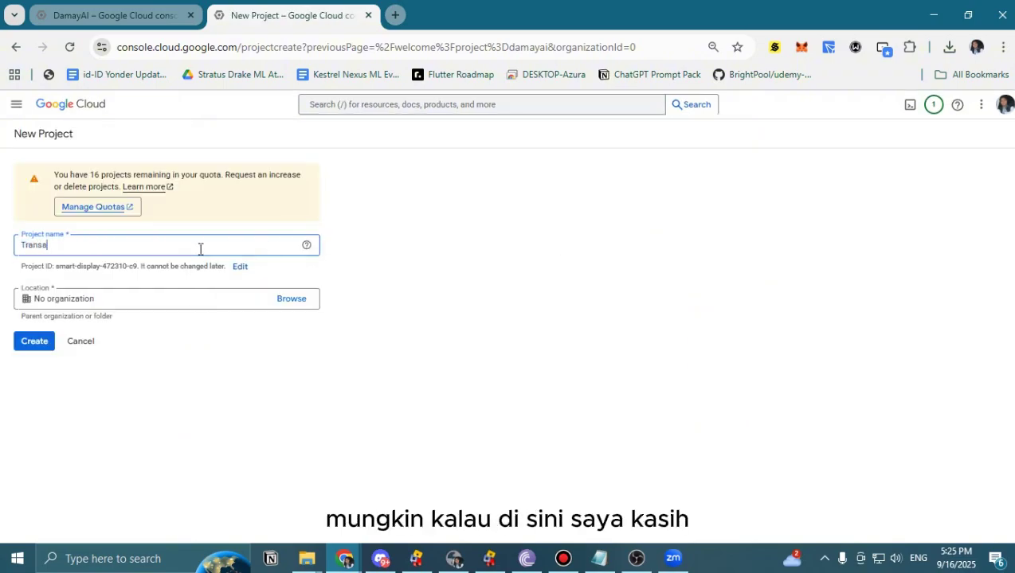
type("sa")
key("BackSpace")
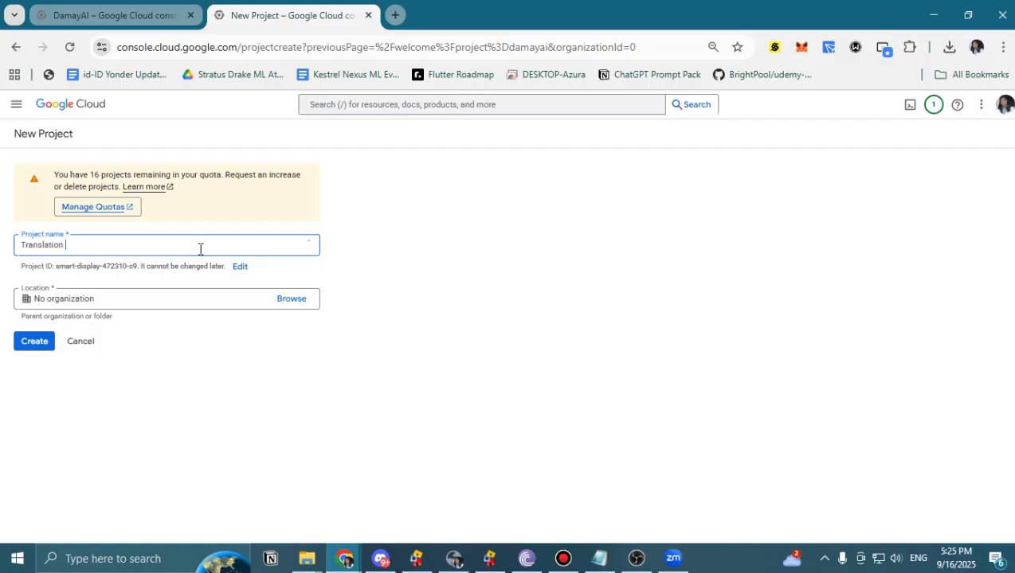
type("lation Neo")
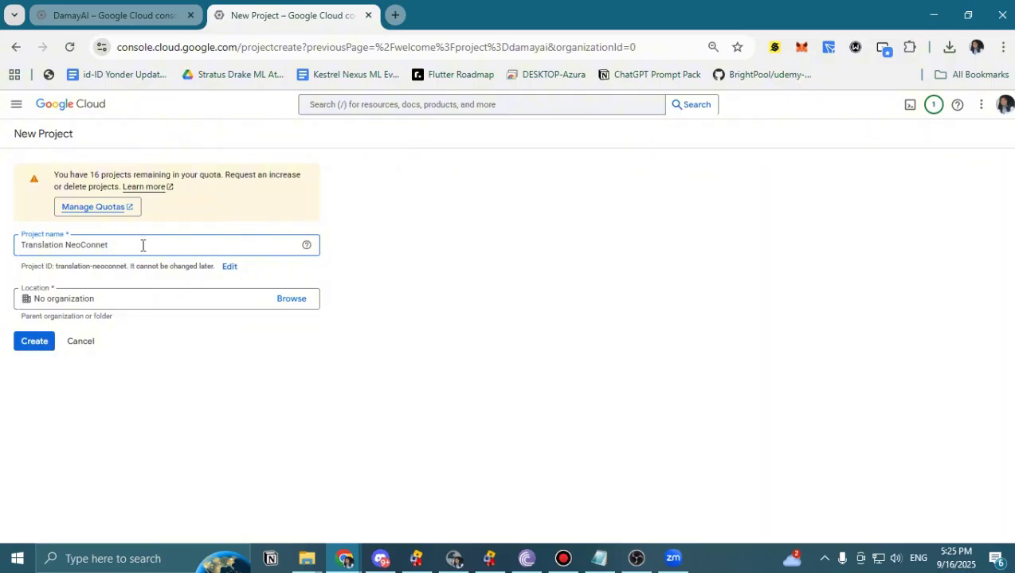
type("Conne")
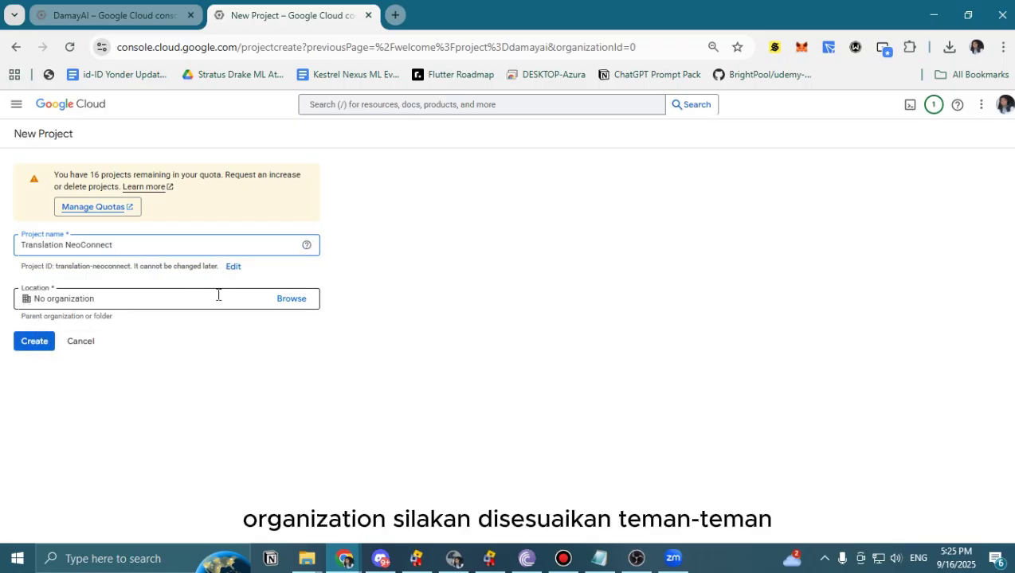
left_click(34, 341)
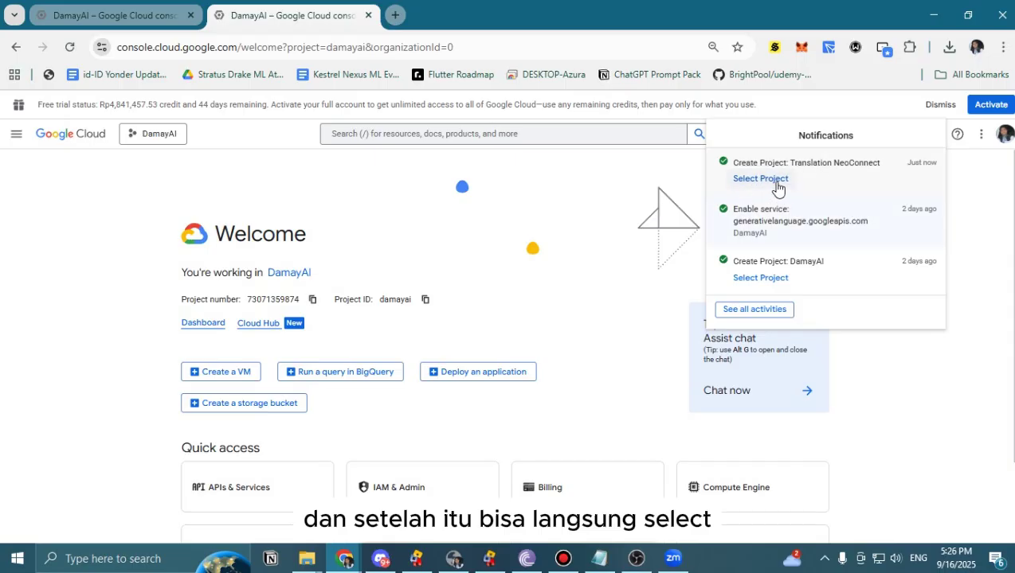
Make Translation NeoConnect the active project and open APIs & Services from the navigation menu.
left_click(144, 137)
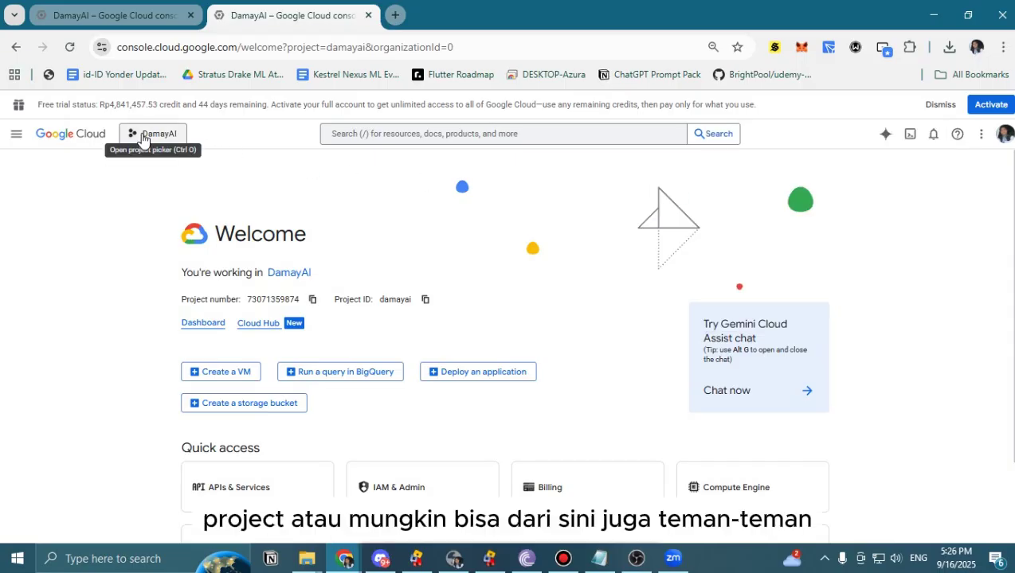
left_click(144, 137)
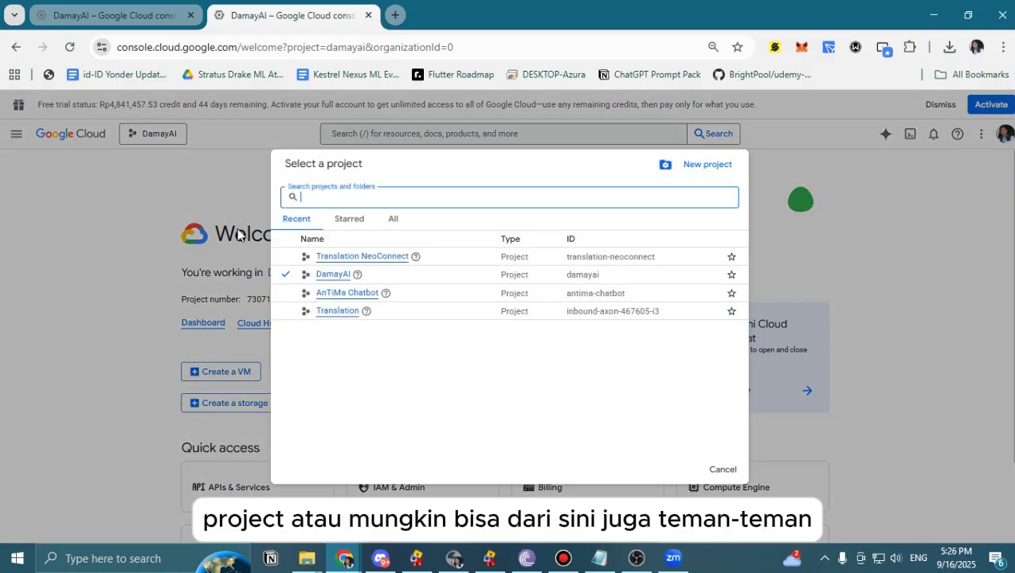
left_click(351, 258)
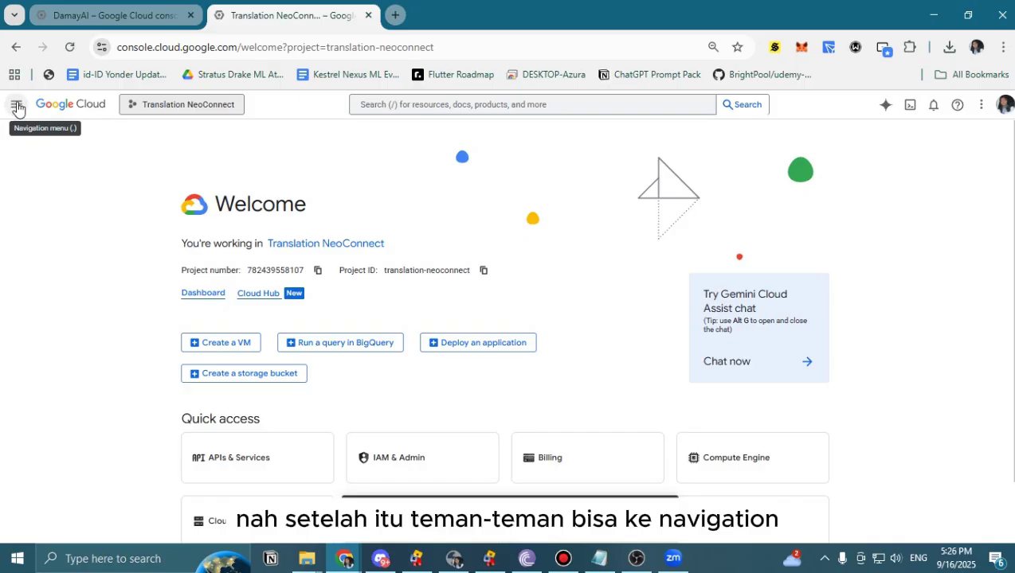
left_click(17, 107)
mouse_move(79, 265)
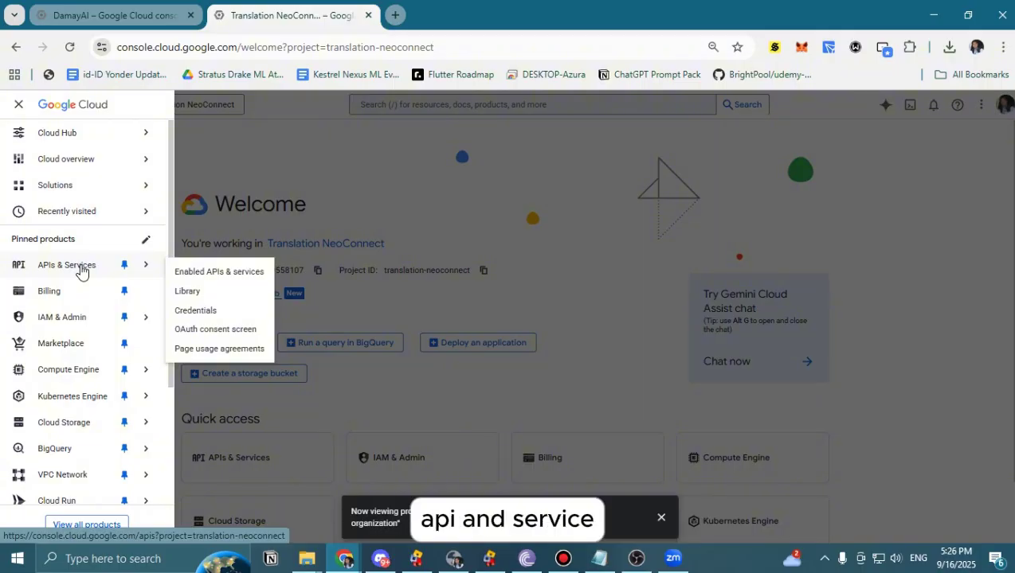
left_click(81, 269)
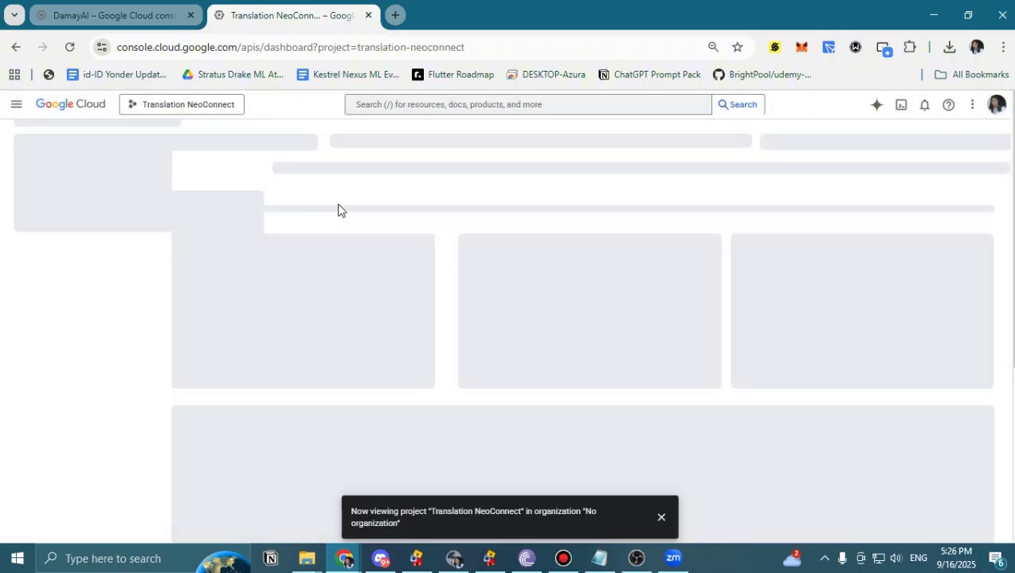
left_click(661, 519)
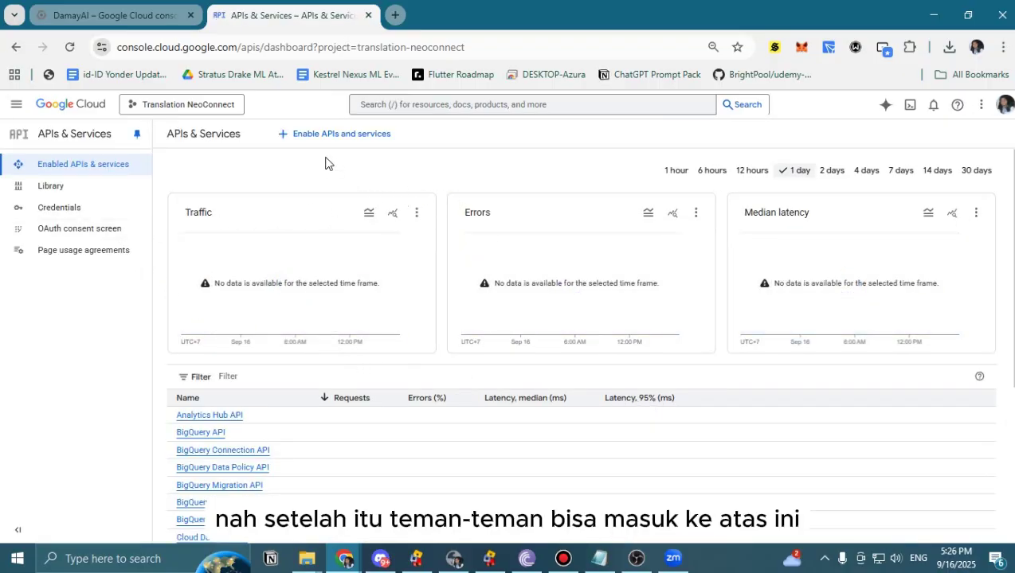
In the API Library, view all Machine learning APIs and open the Cloud Translation API card.
left_click(372, 144)
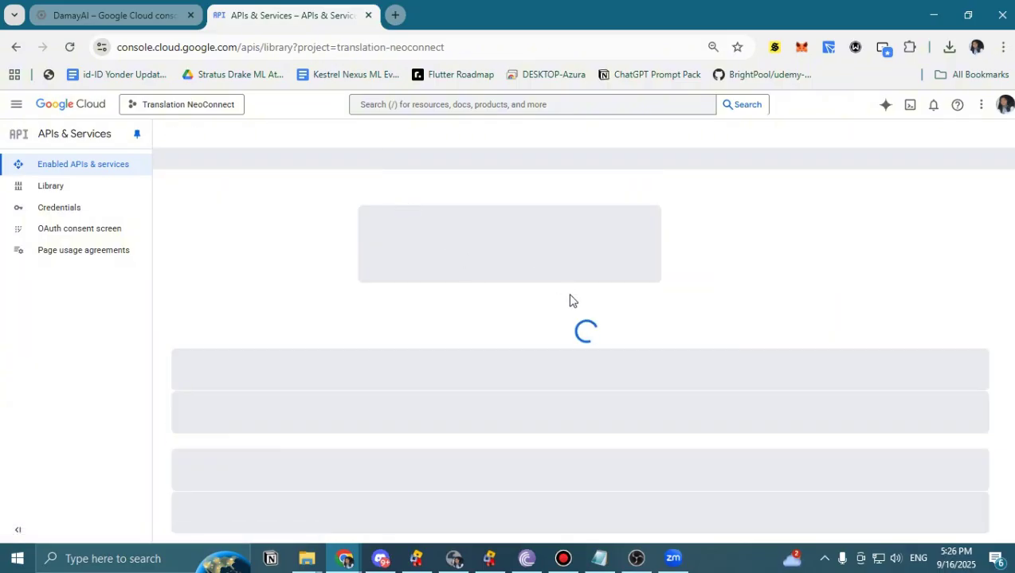
scroll(526, 330, "down", 3)
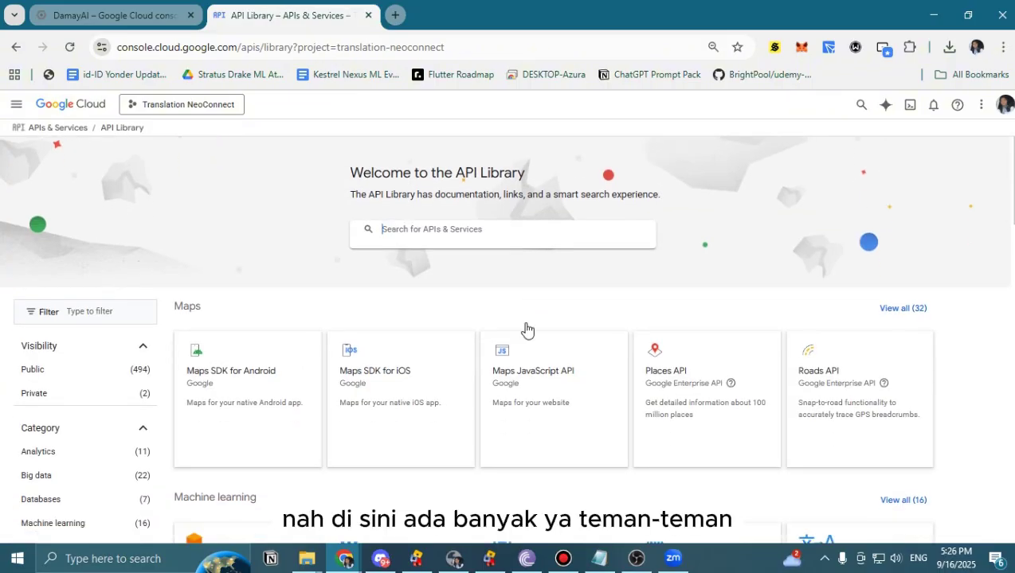
scroll(526, 331, "down", 1)
scroll(603, 319, "up", 1)
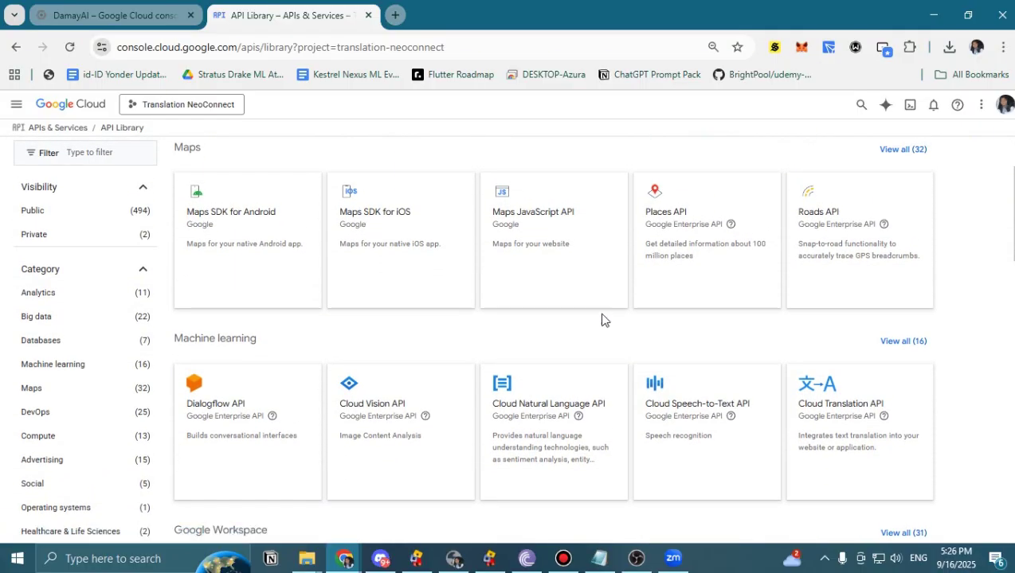
scroll(734, 311, "down", 2)
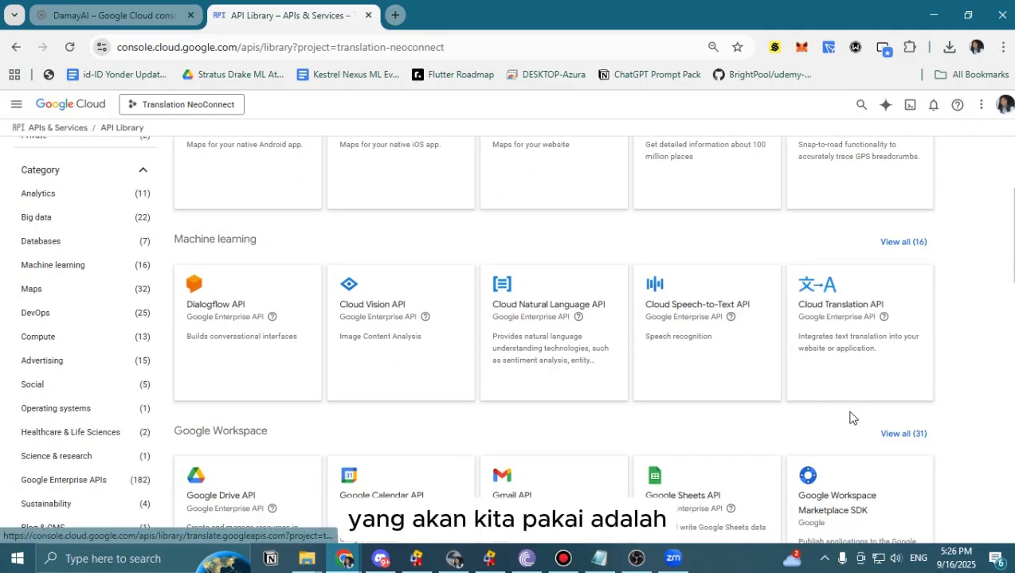
left_click(898, 247)
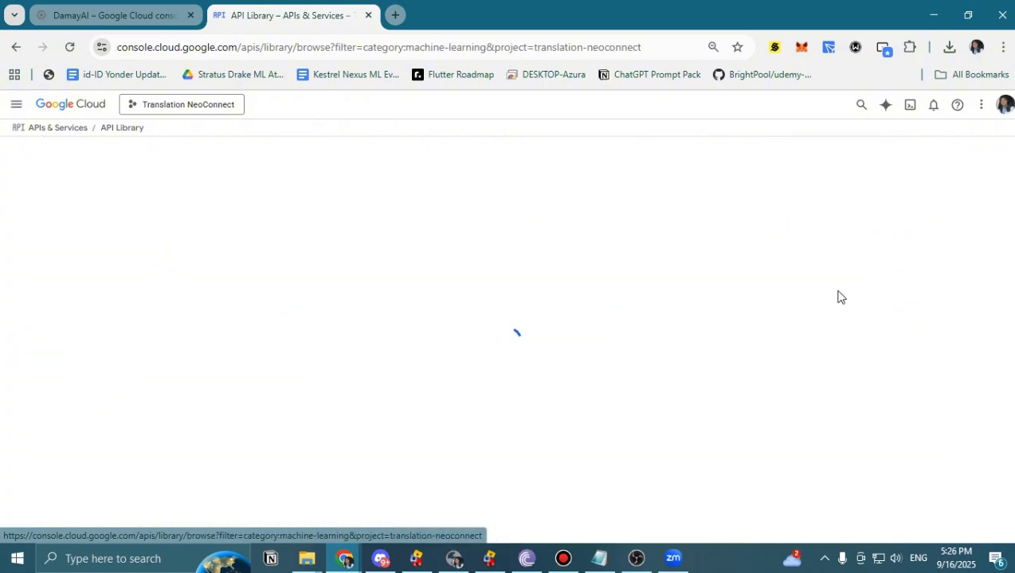
scroll(323, 346, "down", 2)
scroll(326, 348, "up", 1)
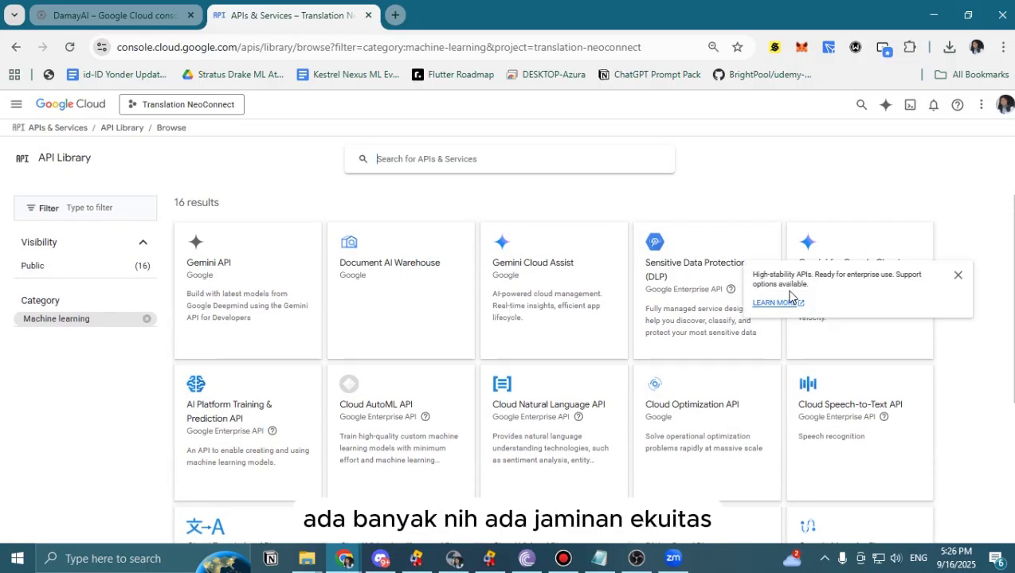
scroll(876, 263, "down", 2)
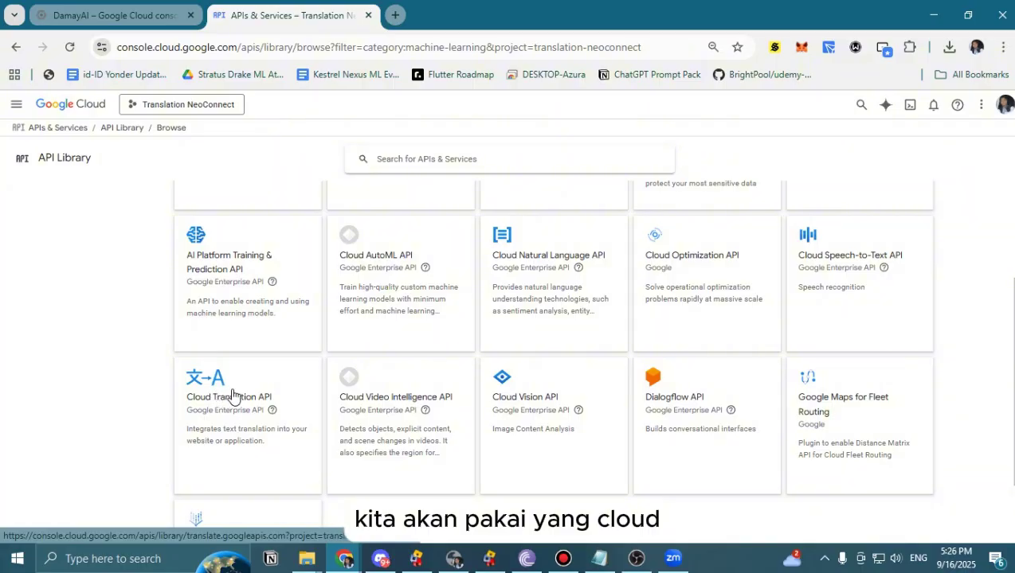
scroll(238, 390, "up", 2)
scroll(259, 422, "down", 3)
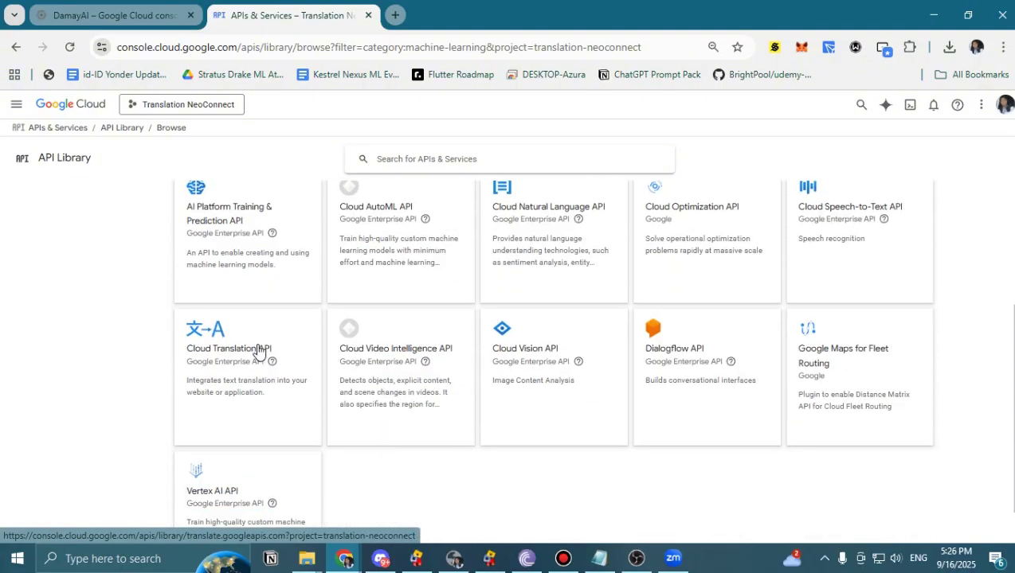
left_click(256, 353)
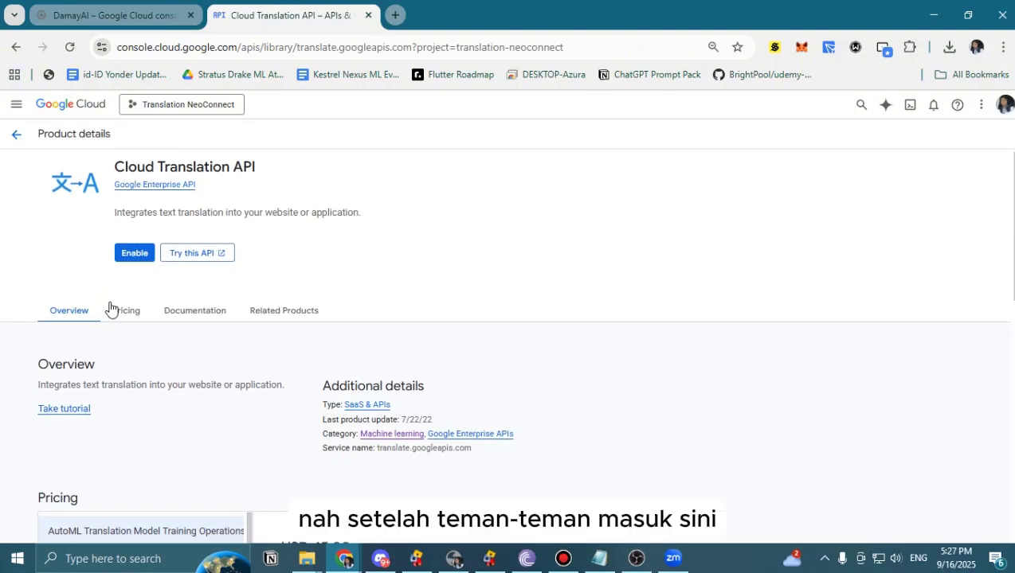
Link My Billing Account to the Translation NeoConnect project so the Cloud Translation API can be enabled.
scroll(231, 311, "down", 3)
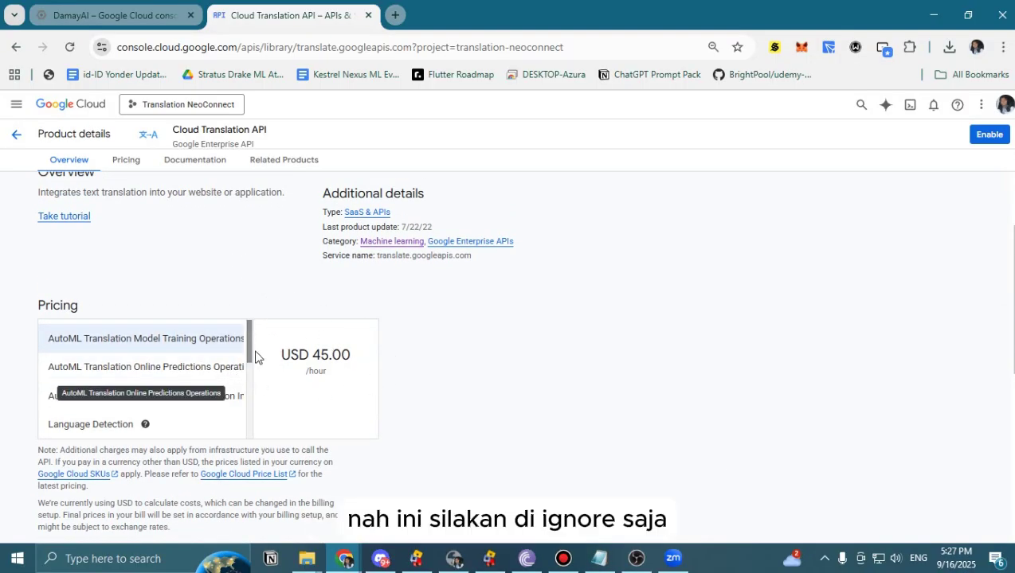
scroll(330, 316, "up", 1)
scroll(329, 316, "up", 3)
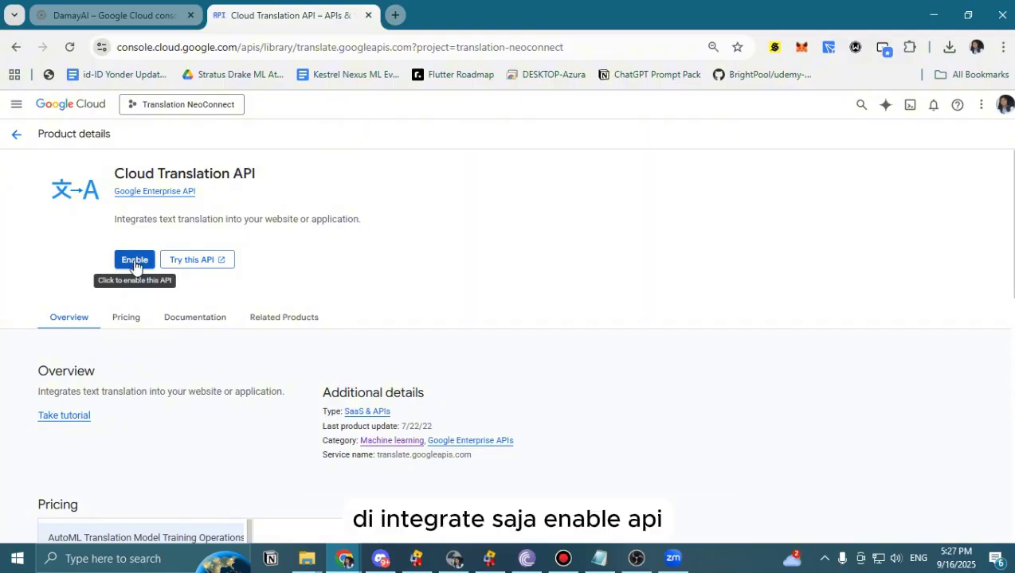
left_click(134, 261)
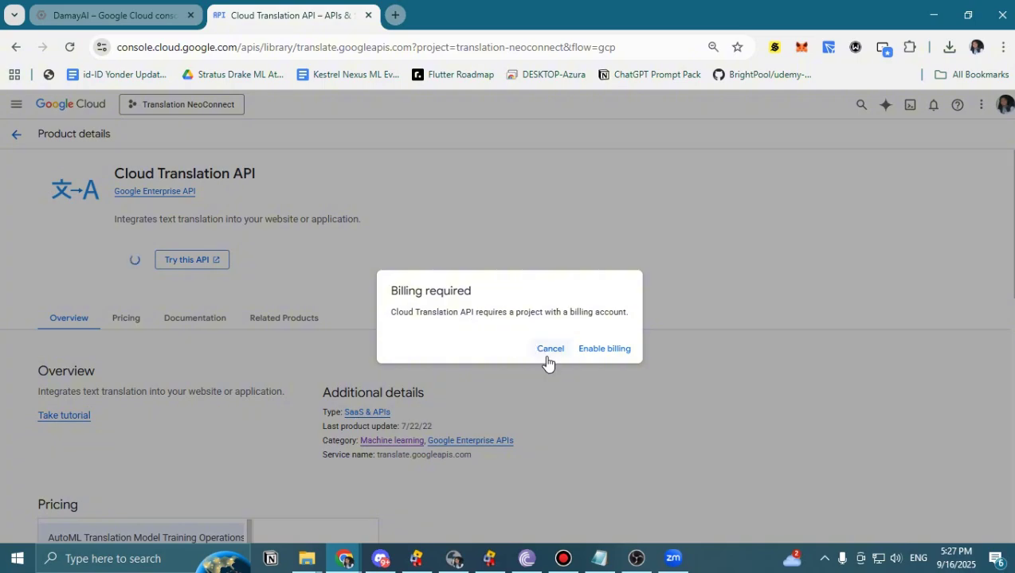
left_click(612, 356)
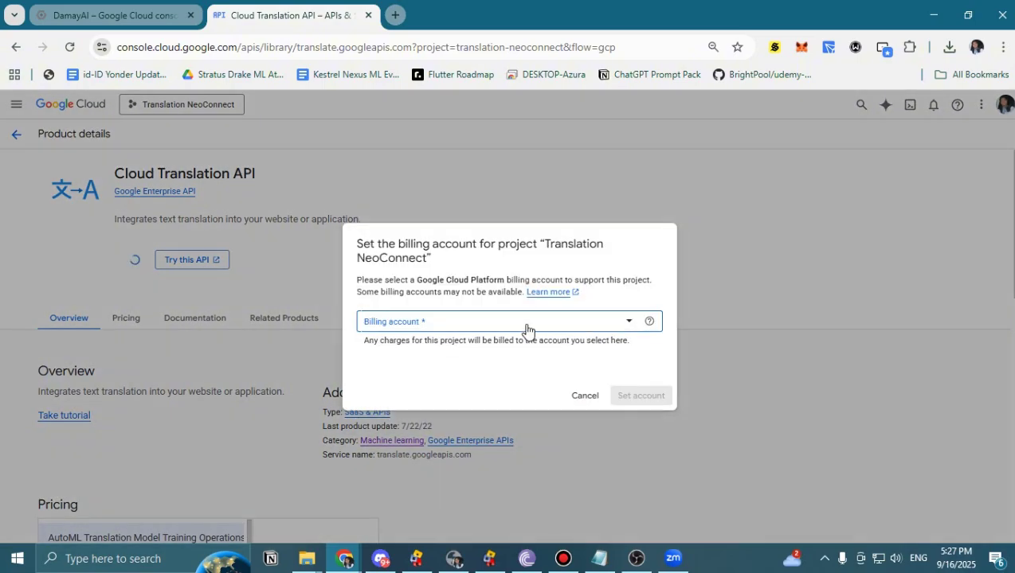
left_click(526, 326)
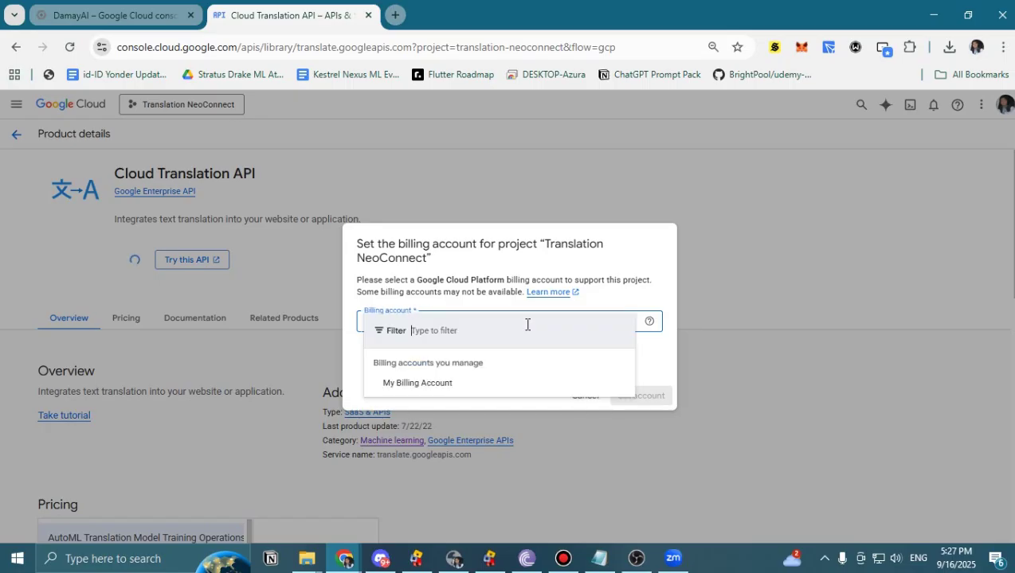
left_click(470, 385)
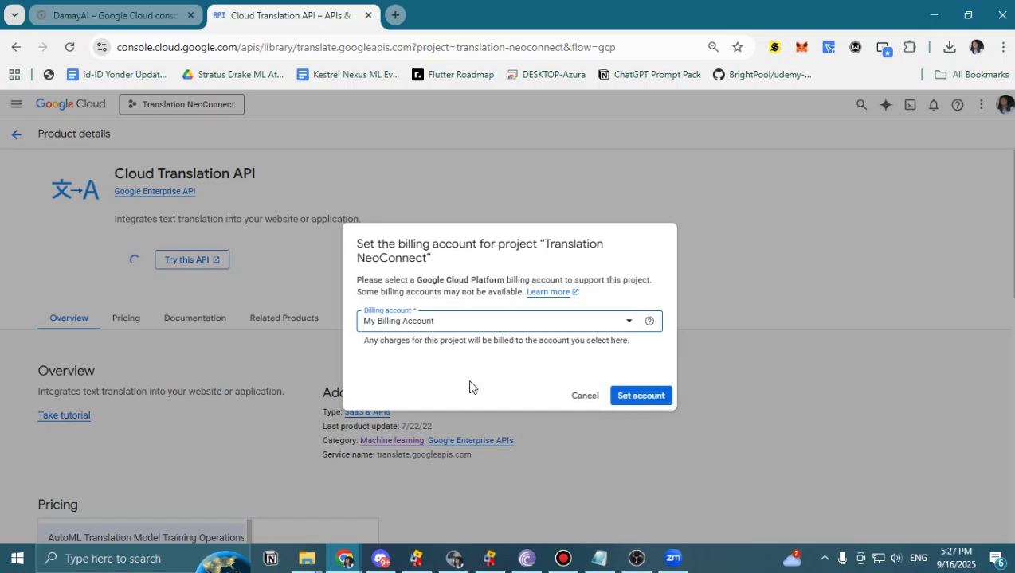
left_click(644, 398)
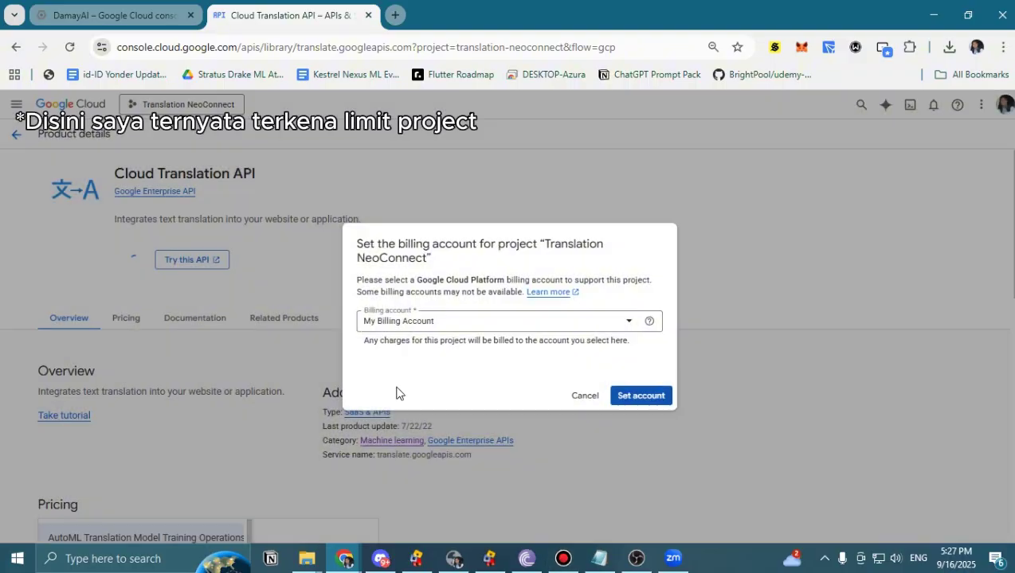
Retry enabling the Cloud Translation API, linking My Billing Account to the project again.
left_click(563, 558)
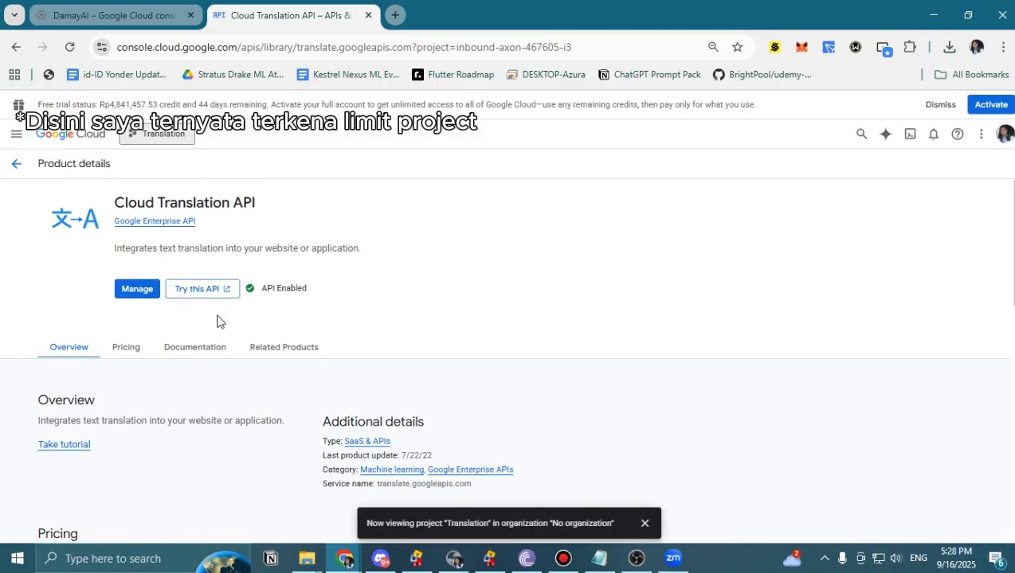
scroll(223, 312, "down", 5)
scroll(226, 301, "up", 2)
left_click(157, 135)
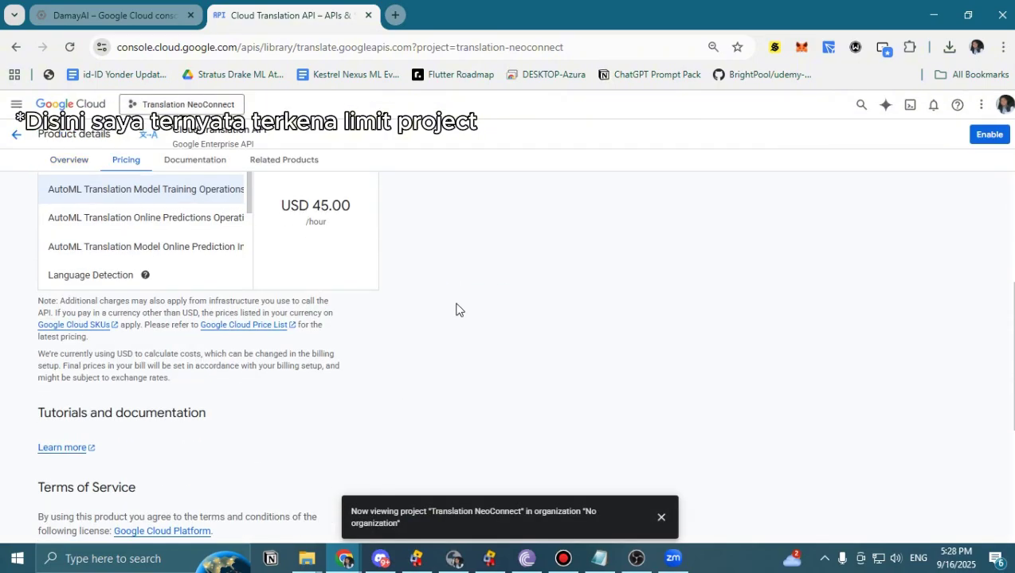
left_click(134, 259)
left_click(638, 394)
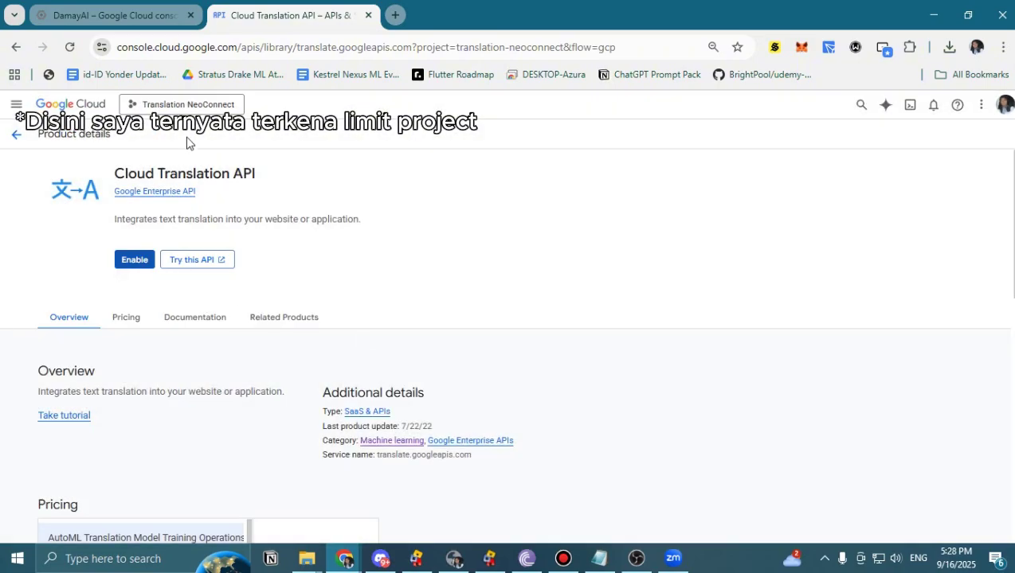
Switch to the Translation project and open the Cloud Translation API's Credentials page.
left_click(182, 104)
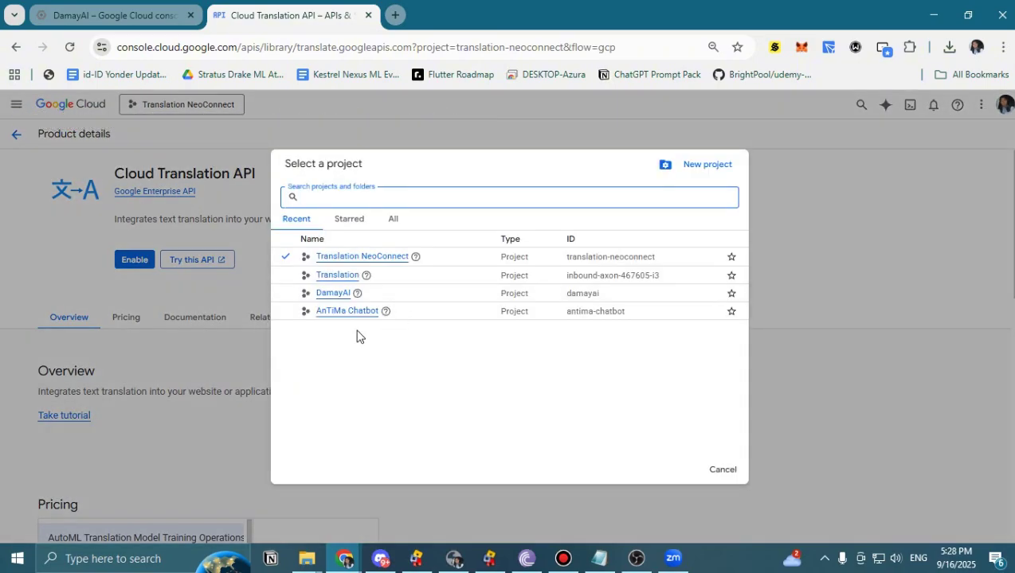
left_click(342, 278)
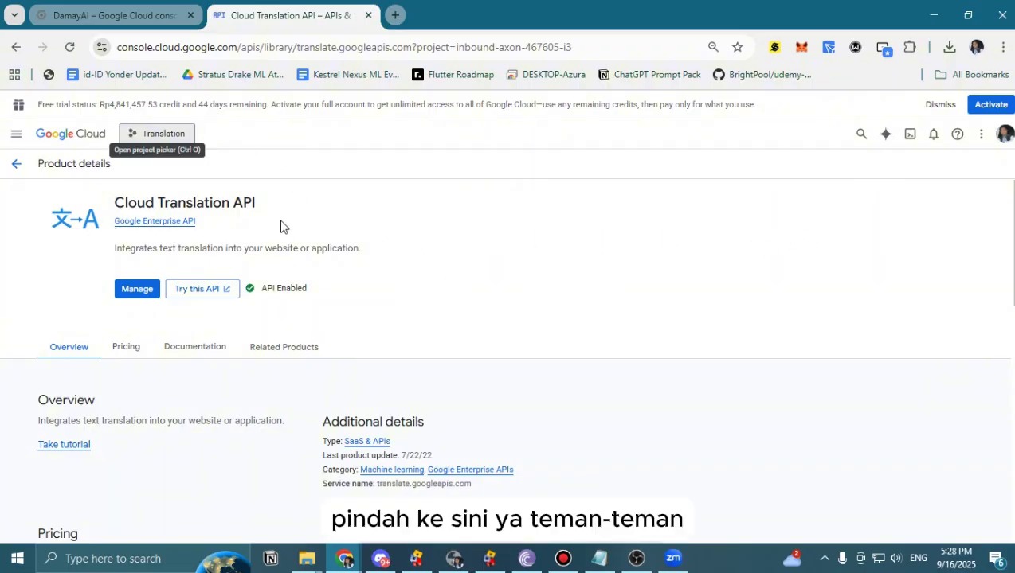
left_click(150, 135)
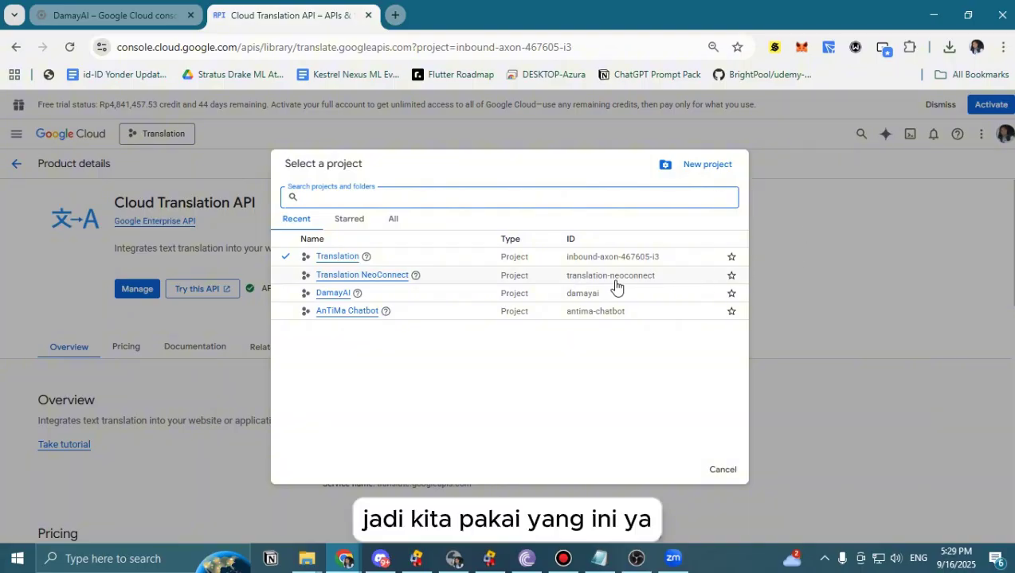
left_click(127, 227)
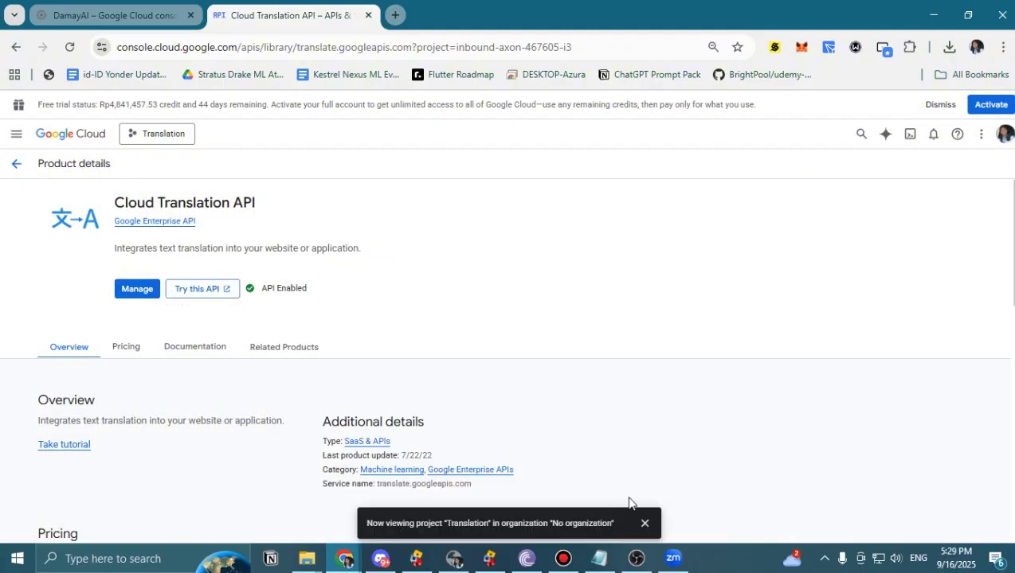
left_click(139, 290)
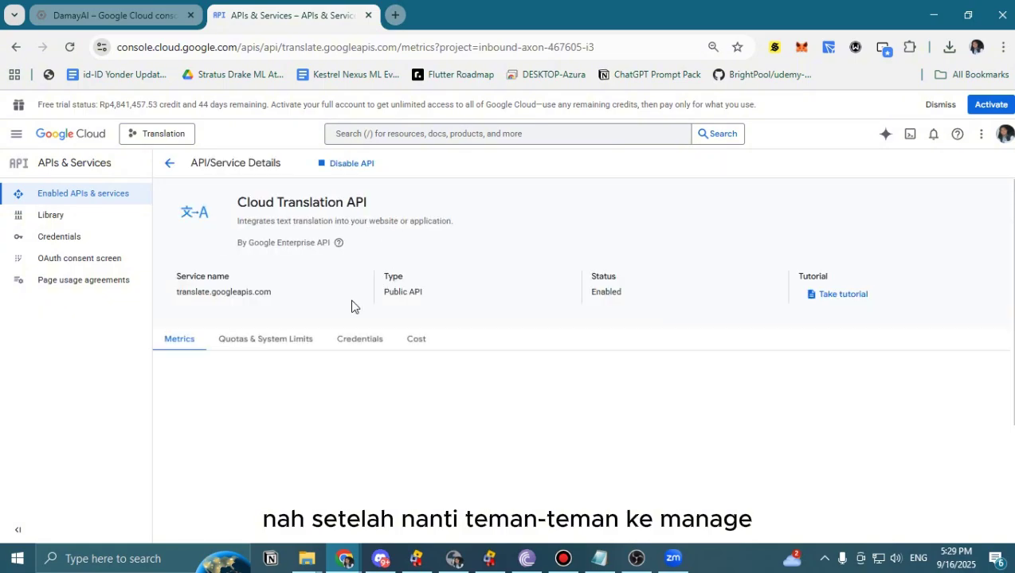
scroll(383, 295, "down", 3)
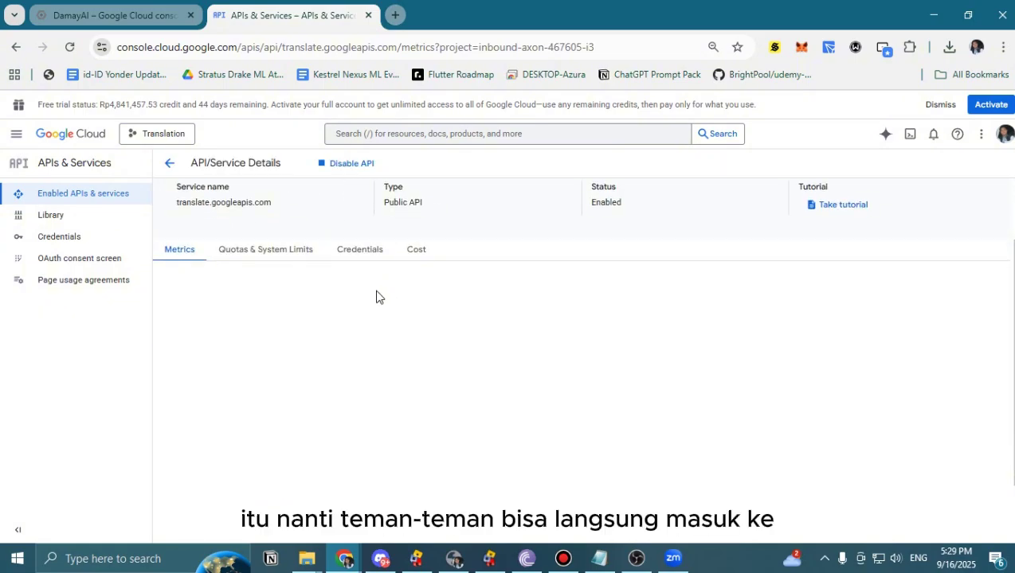
left_click(78, 246)
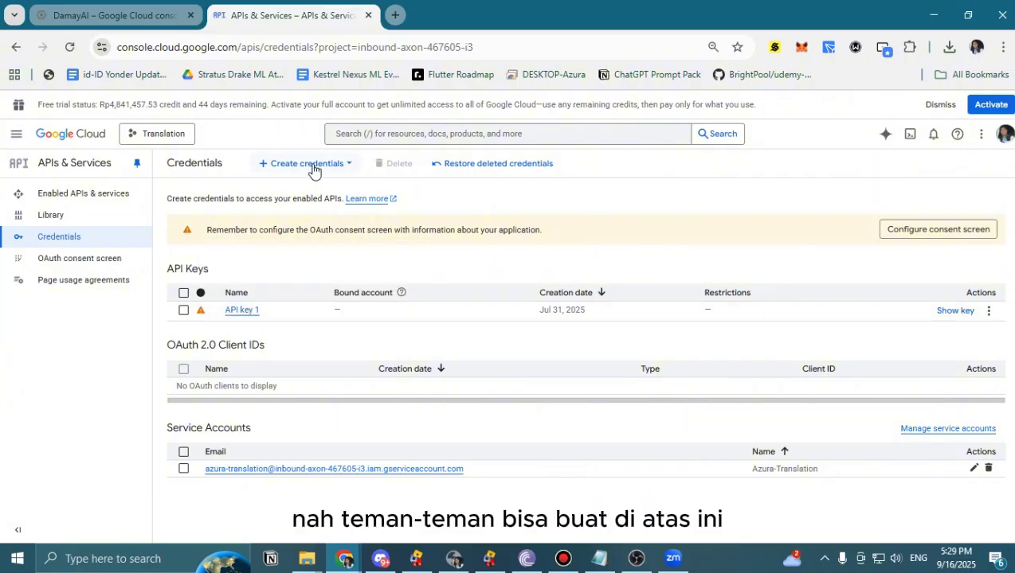
Create a new API key, API key 2, keeping the default name and settings.
left_click(341, 167)
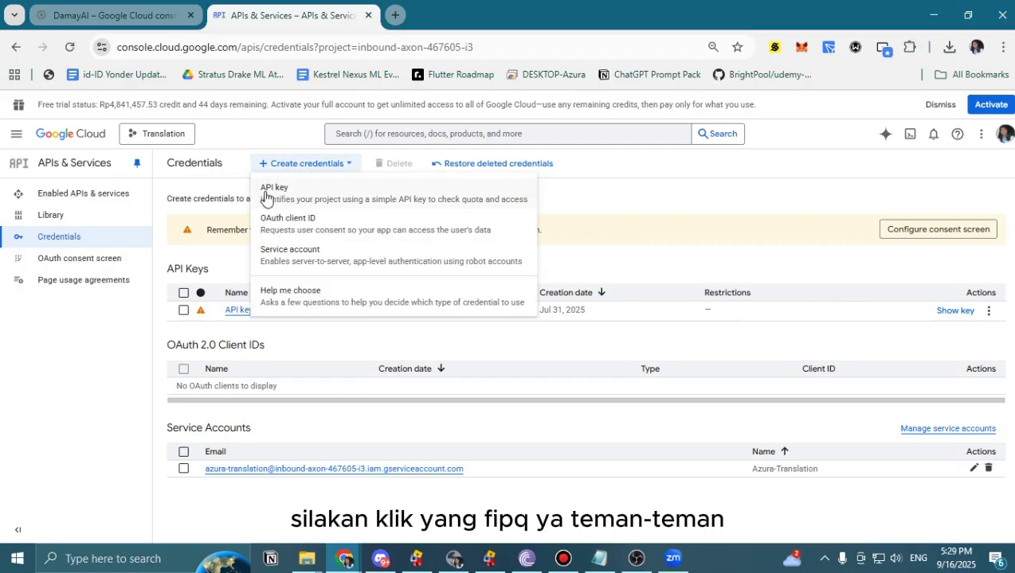
left_click(302, 199)
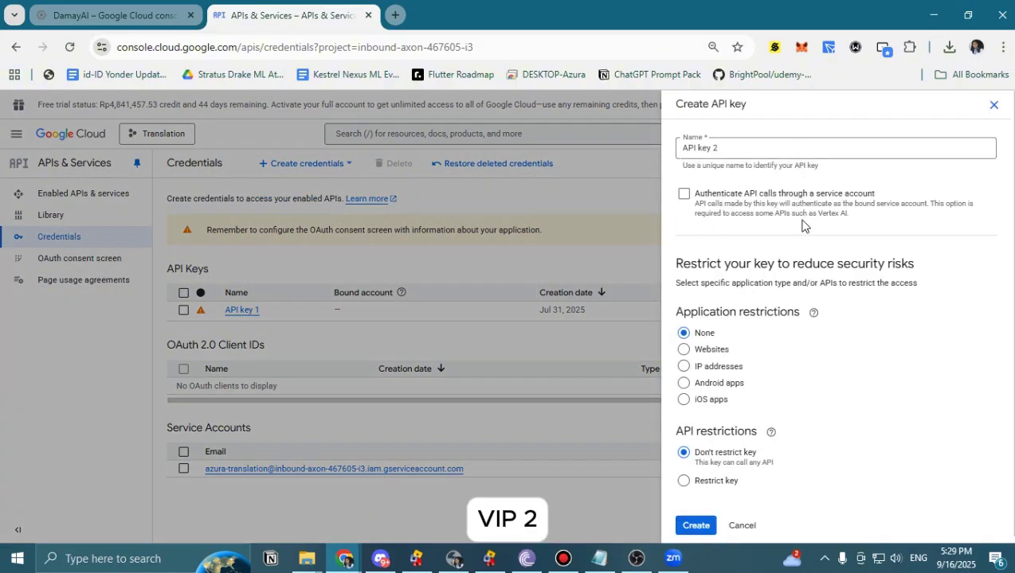
triple_click(693, 151)
left_click(828, 153)
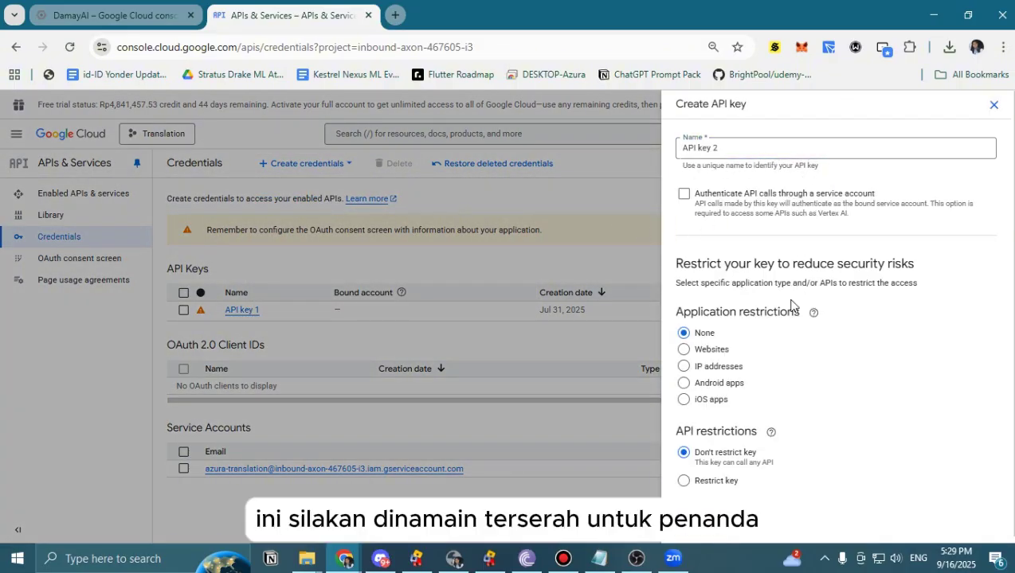
scroll(787, 344, "down", 1)
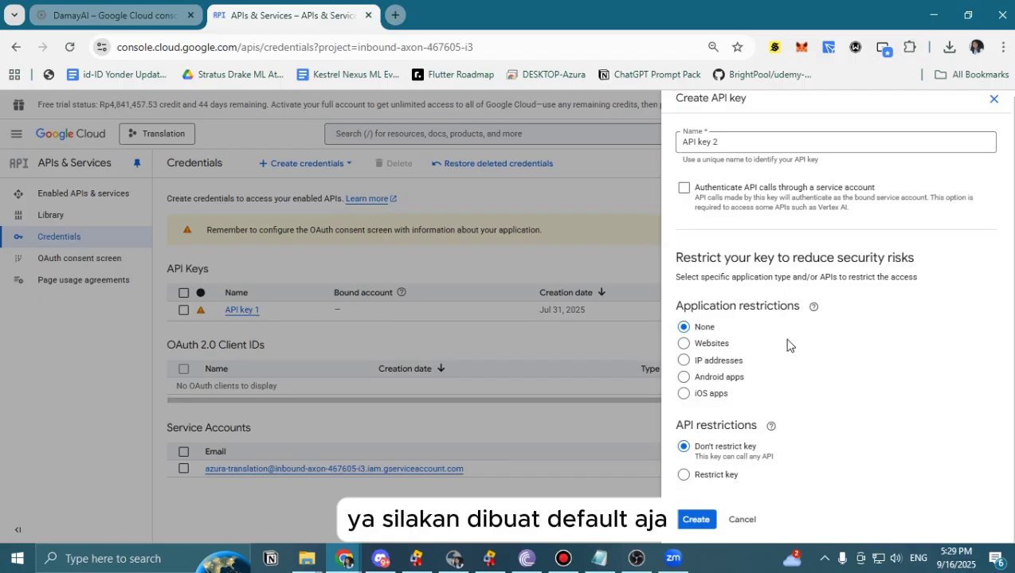
left_click(692, 522)
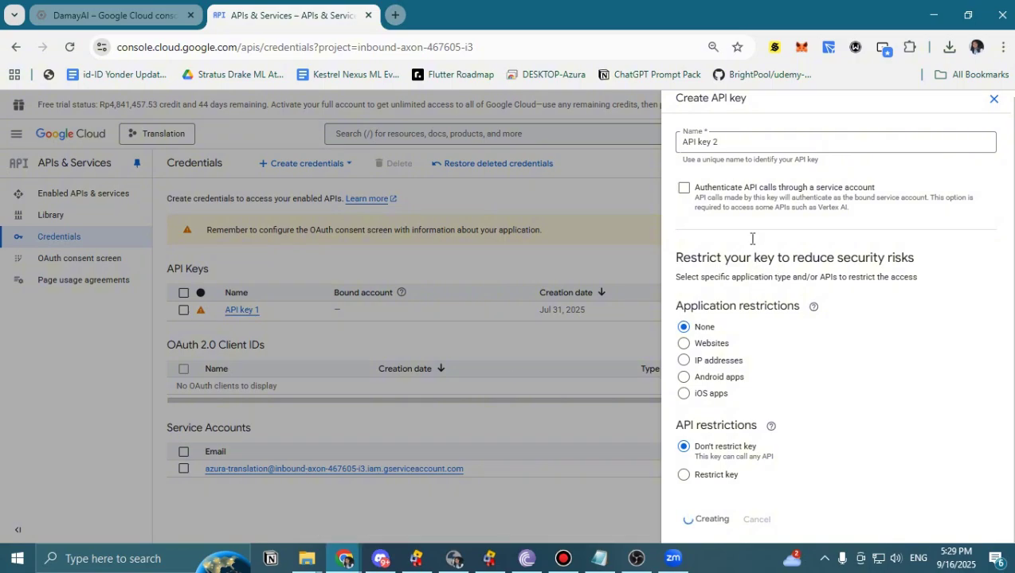
left_click_drag(877, 242, 683, 248)
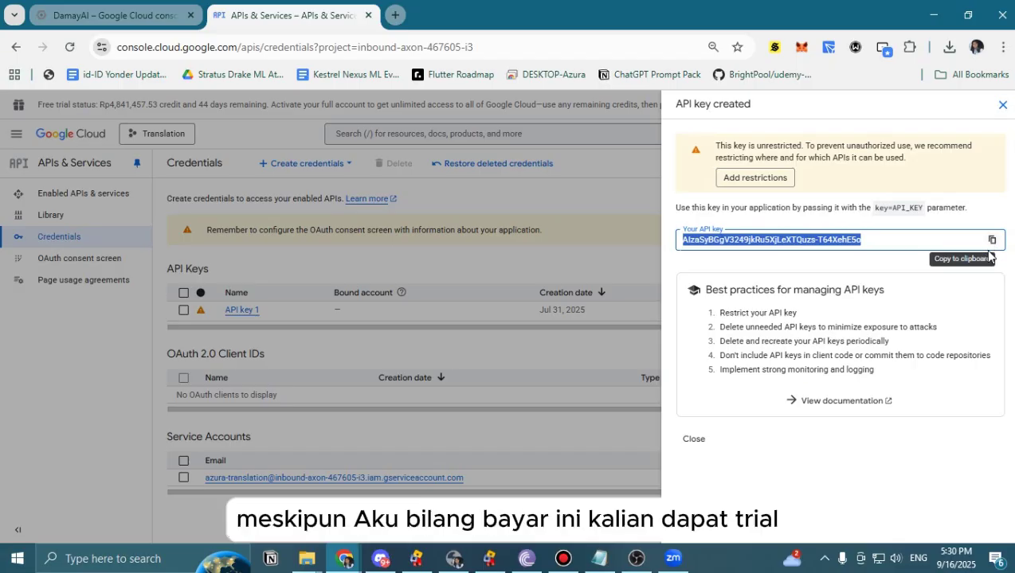
Reveal API key 2 on the Credentials page and copy its value.
left_click(150, 117)
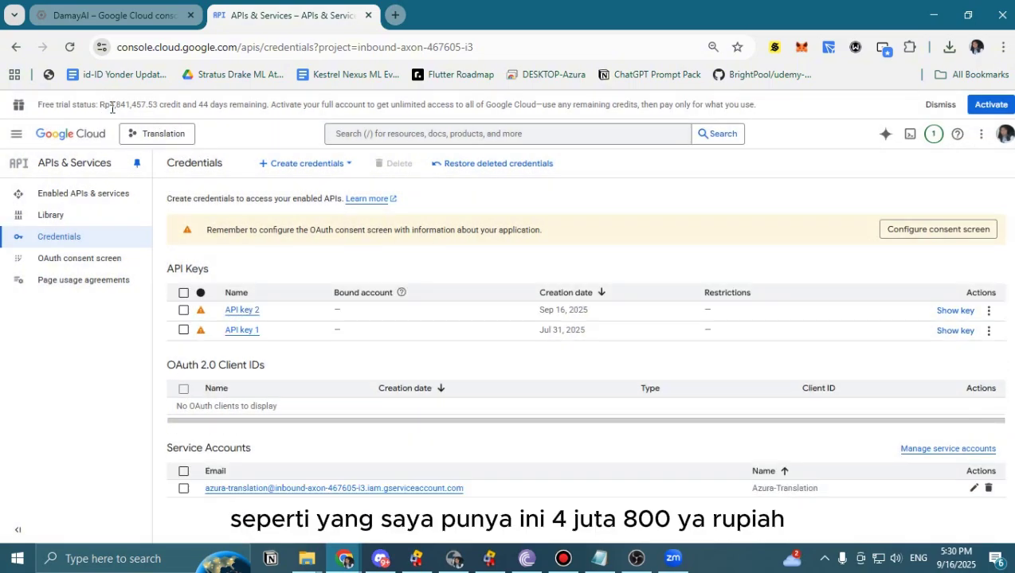
left_click_drag(112, 108, 150, 107)
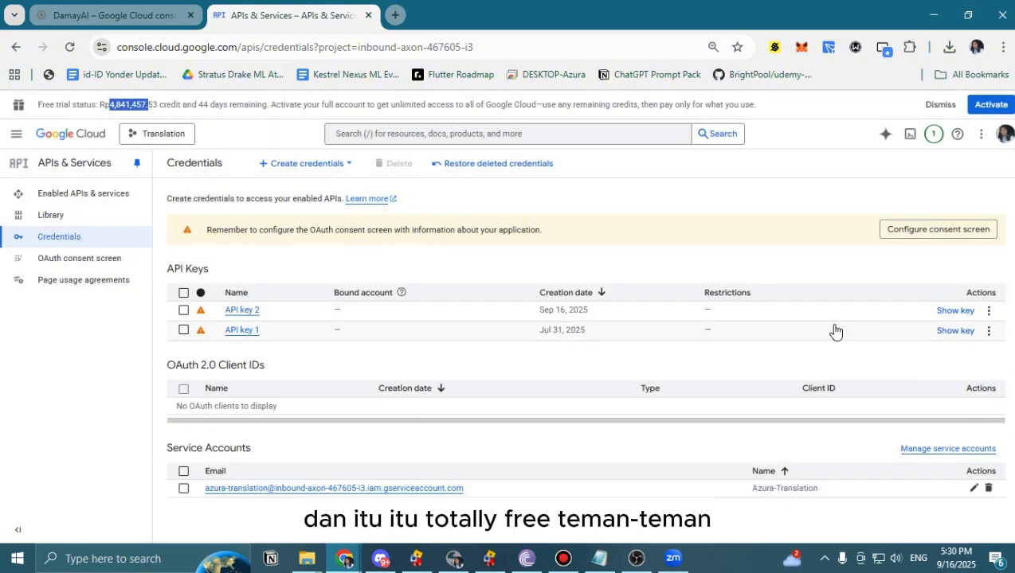
left_click(954, 311)
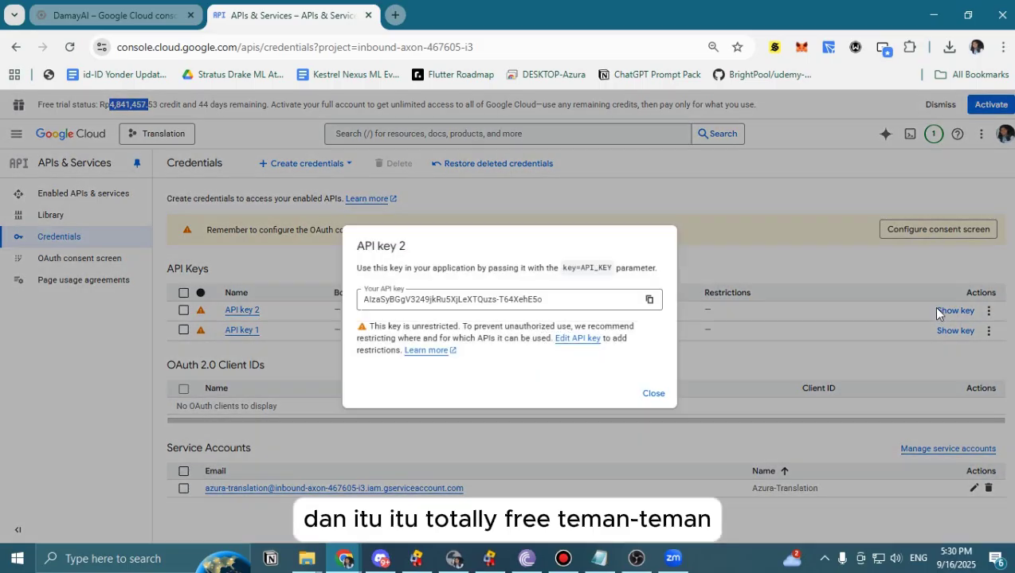
left_click(649, 301)
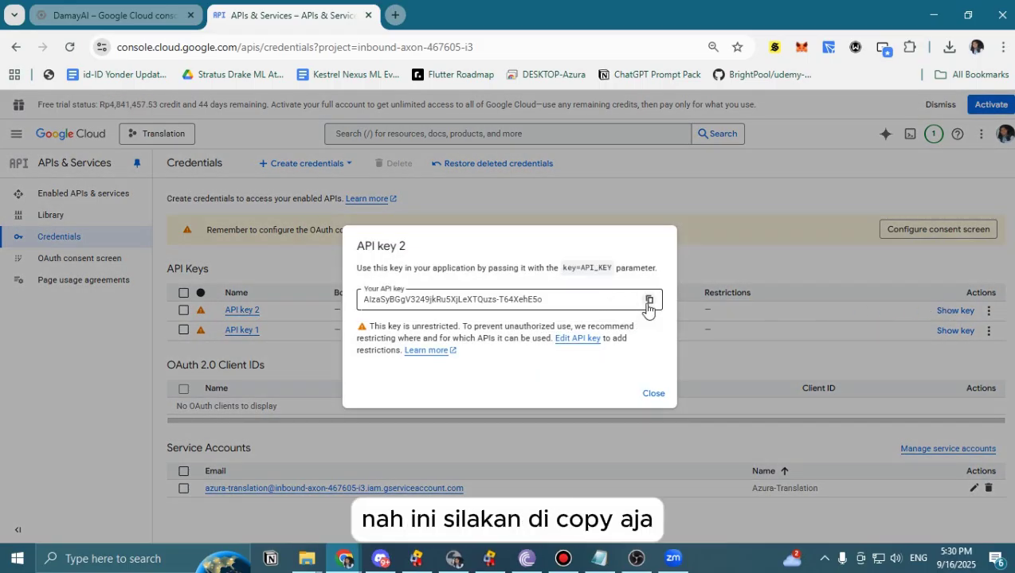
left_click(654, 393)
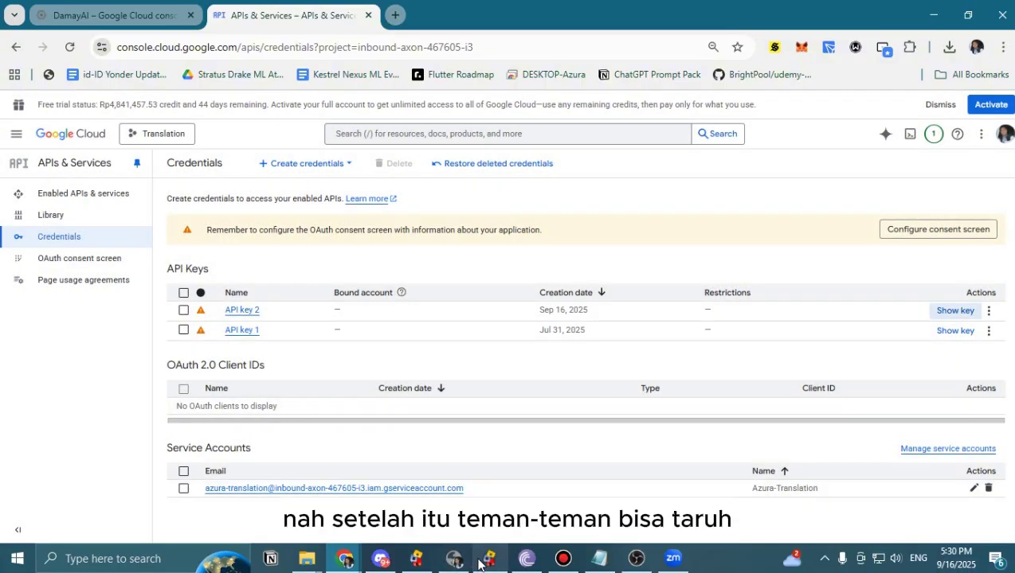
Enable Google Cloud Translation API v2, replace the old key with the new one, and save.
left_click(415, 559)
left_click(747, 315)
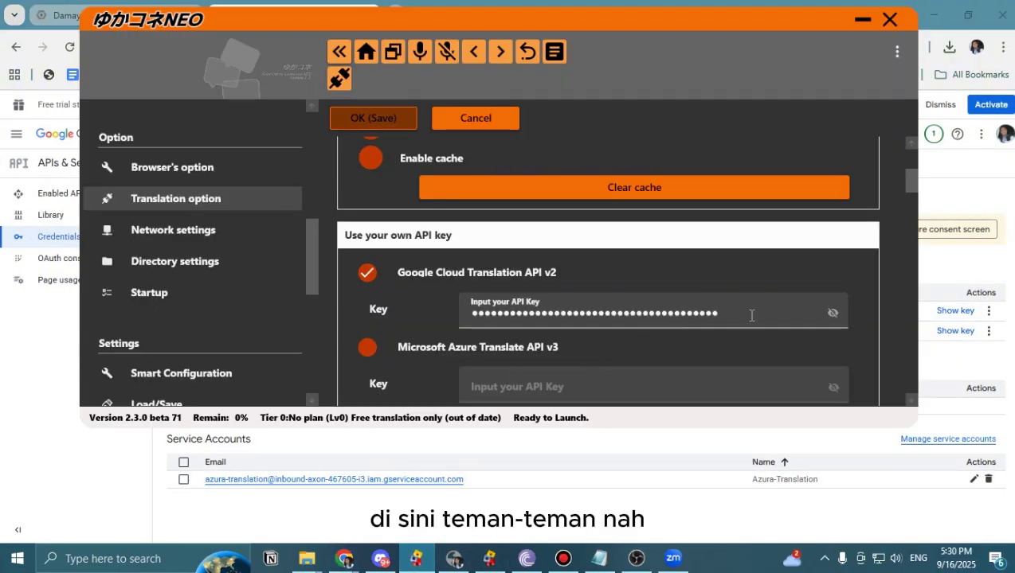
left_click_drag(722, 316, 462, 316)
left_click(367, 274)
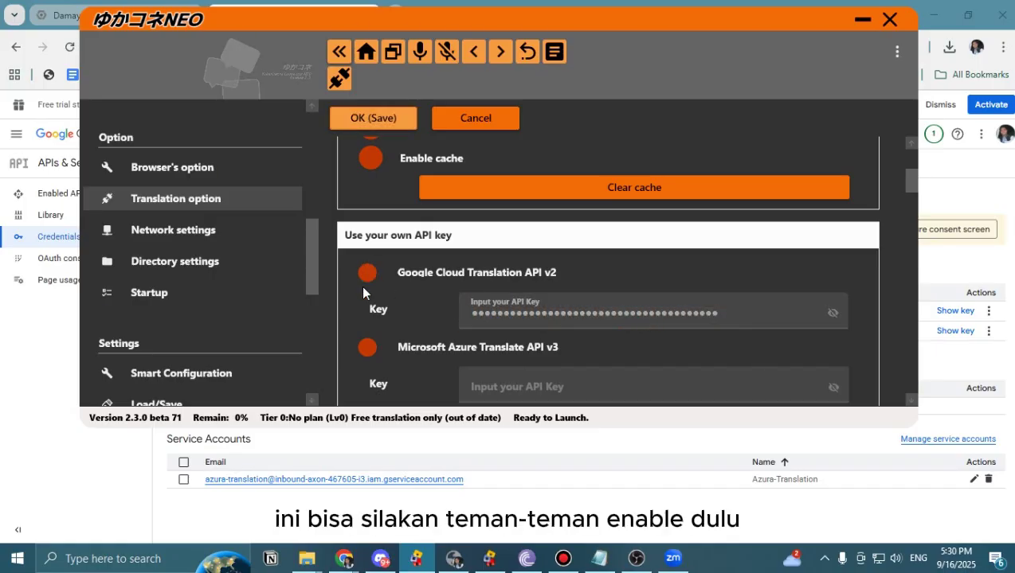
left_click_drag(731, 312, 469, 315)
key("ctrl+v")
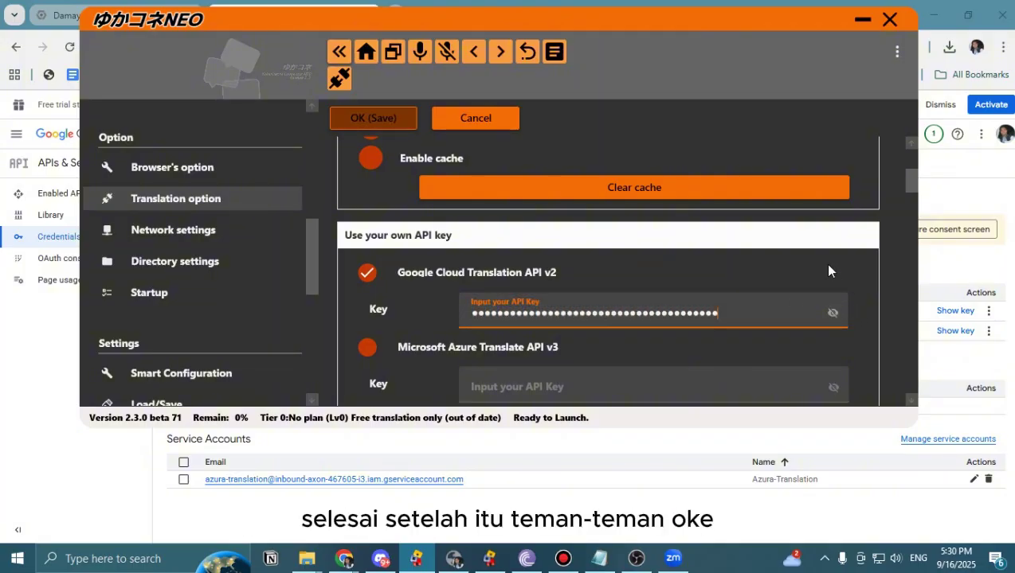
left_click(371, 120)
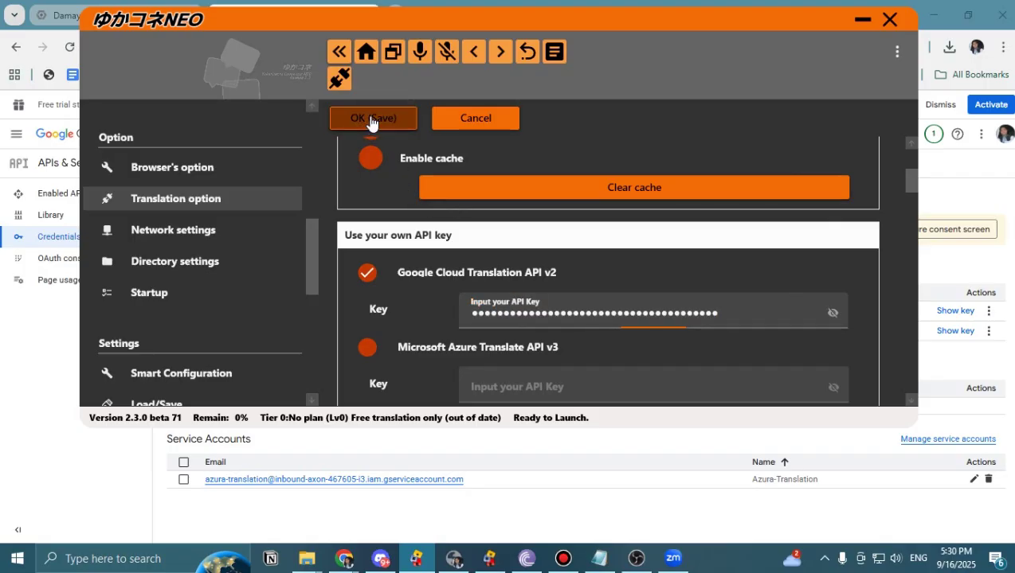
Copy the OBS subtitle page URL from the Selecting a subtitle screen settings.
scroll(516, 236, "down", 2)
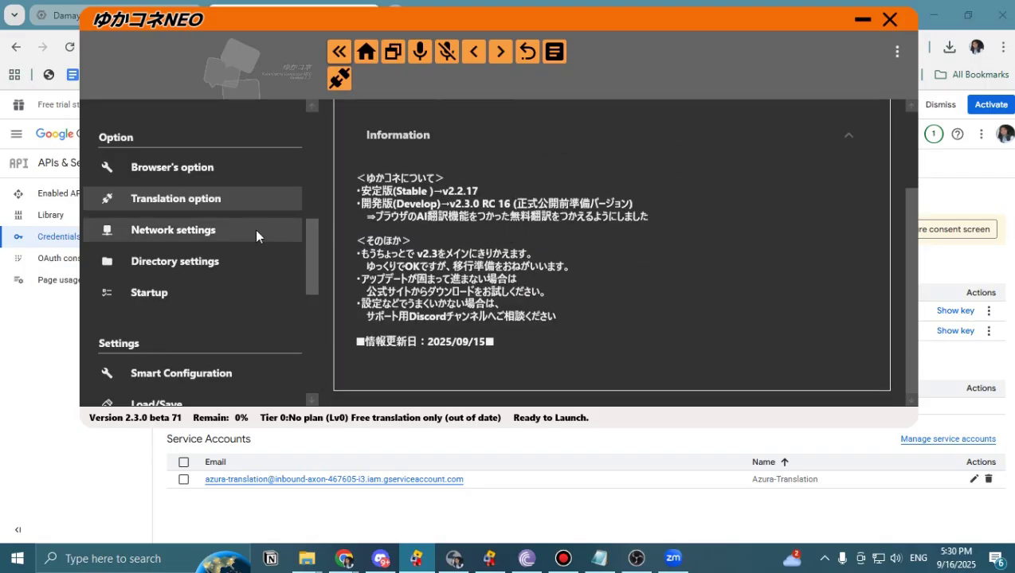
scroll(172, 256, "up", 2)
scroll(194, 306, "up", 1)
scroll(193, 303, "down", 3)
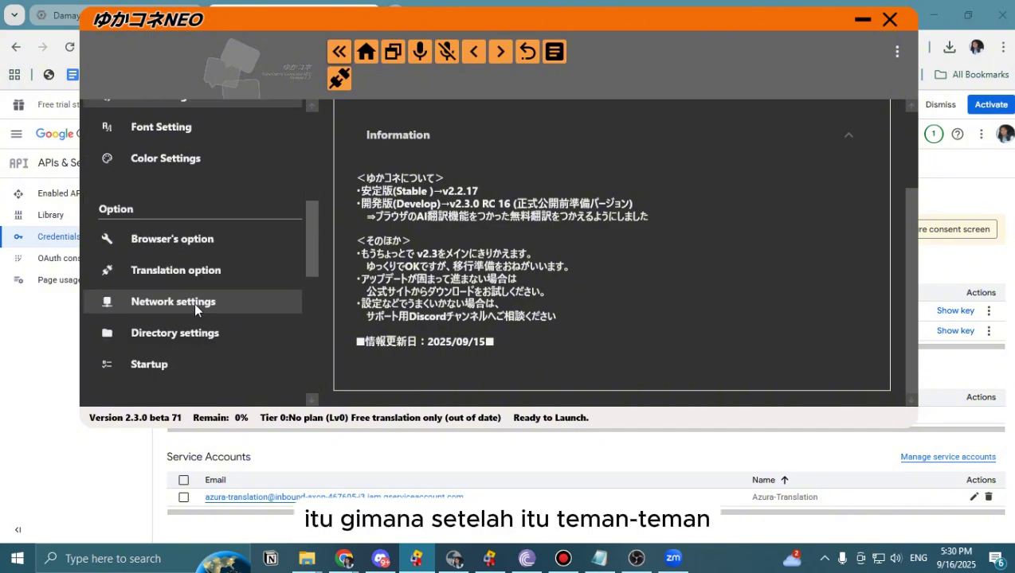
scroll(195, 300, "up", 3)
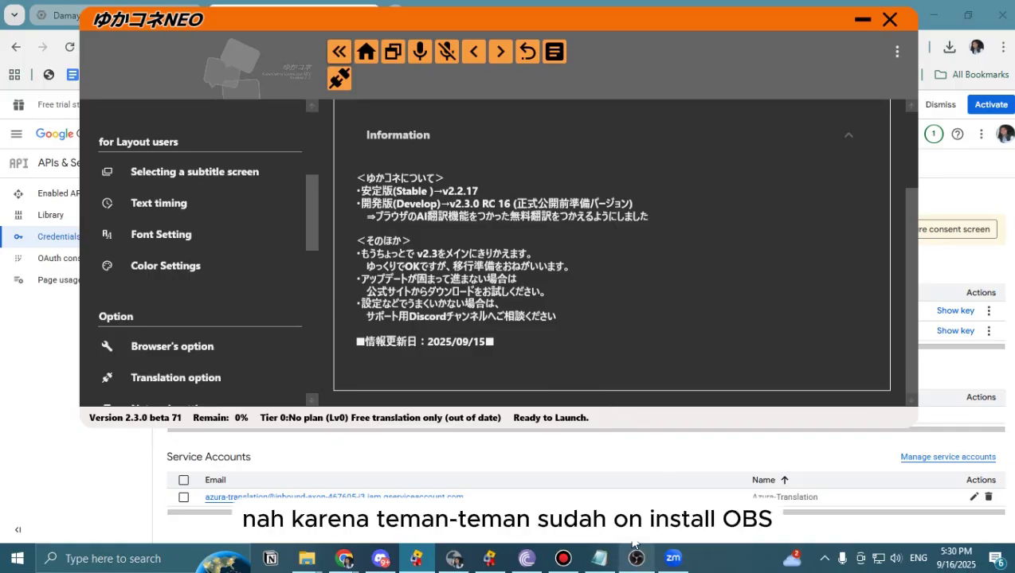
scroll(191, 335, "up", 5)
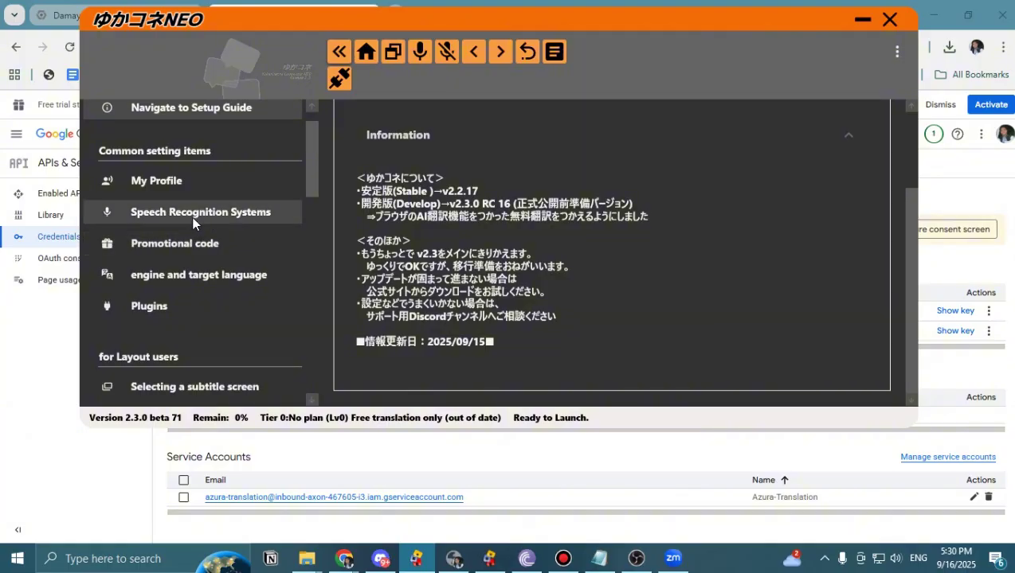
scroll(194, 268, "up", 1)
left_click(195, 248)
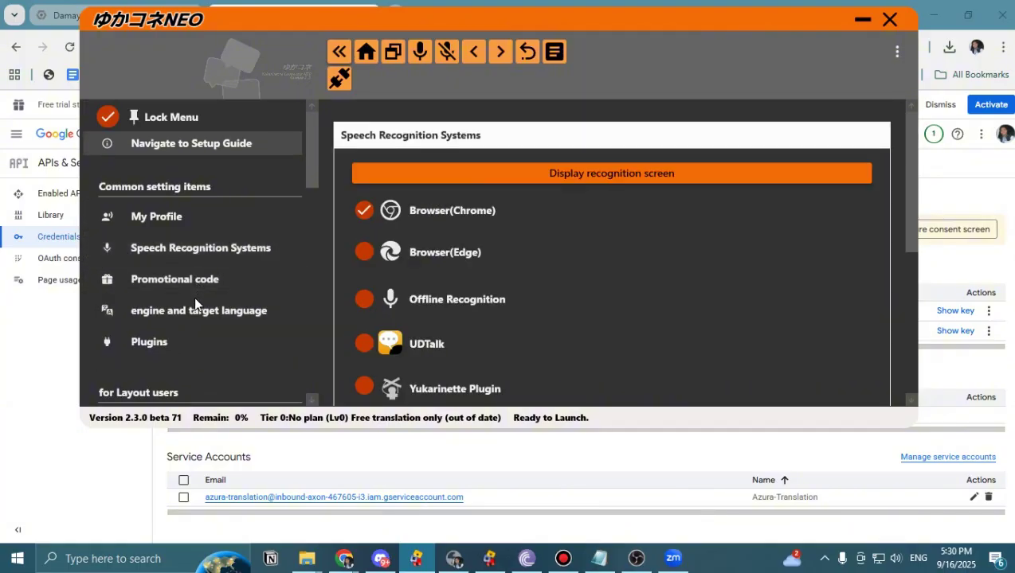
scroll(446, 302, "down", 4)
scroll(152, 275, "down", 4)
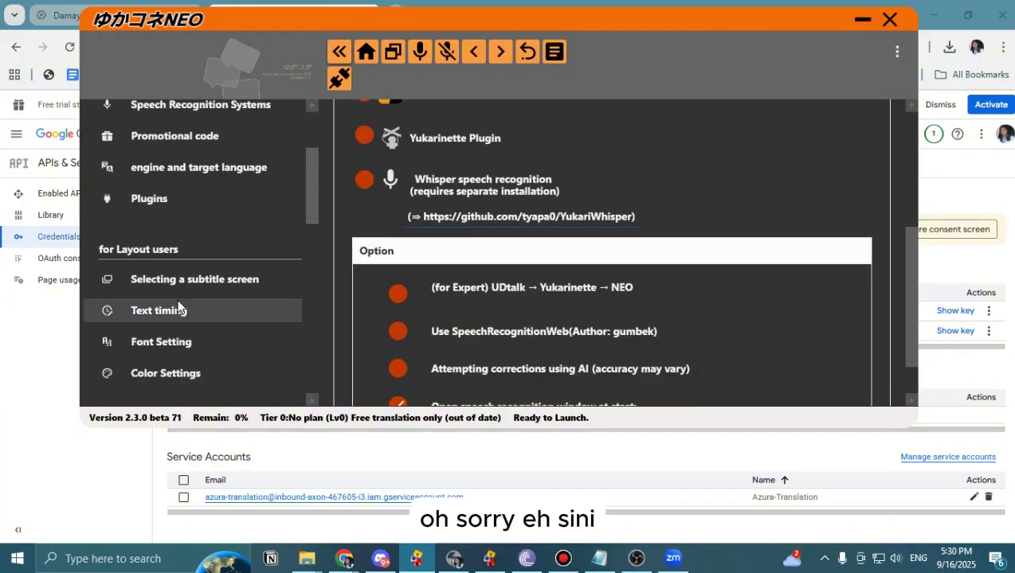
left_click(195, 280)
scroll(546, 303, "down", 1)
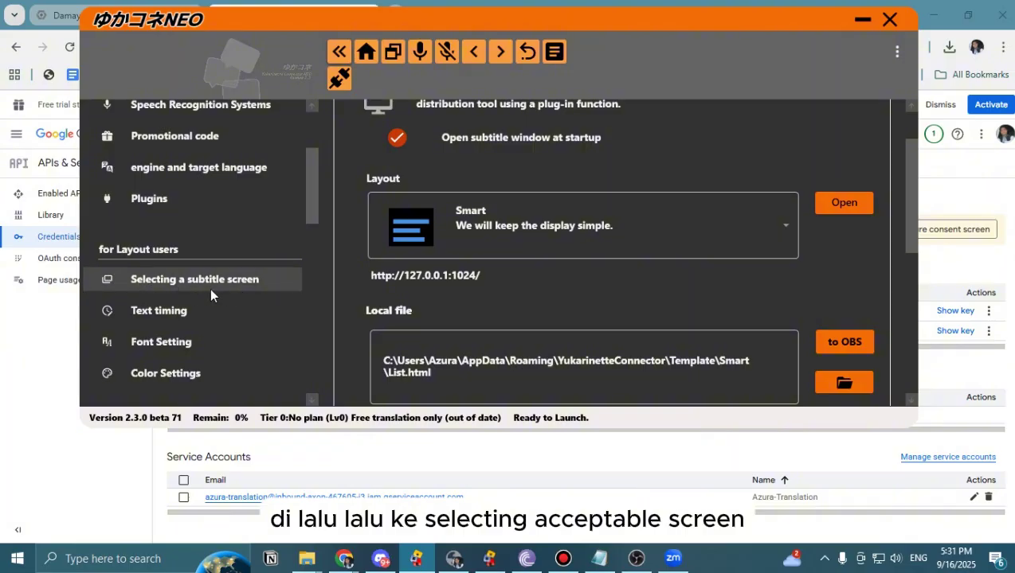
scroll(669, 256, "down", 3)
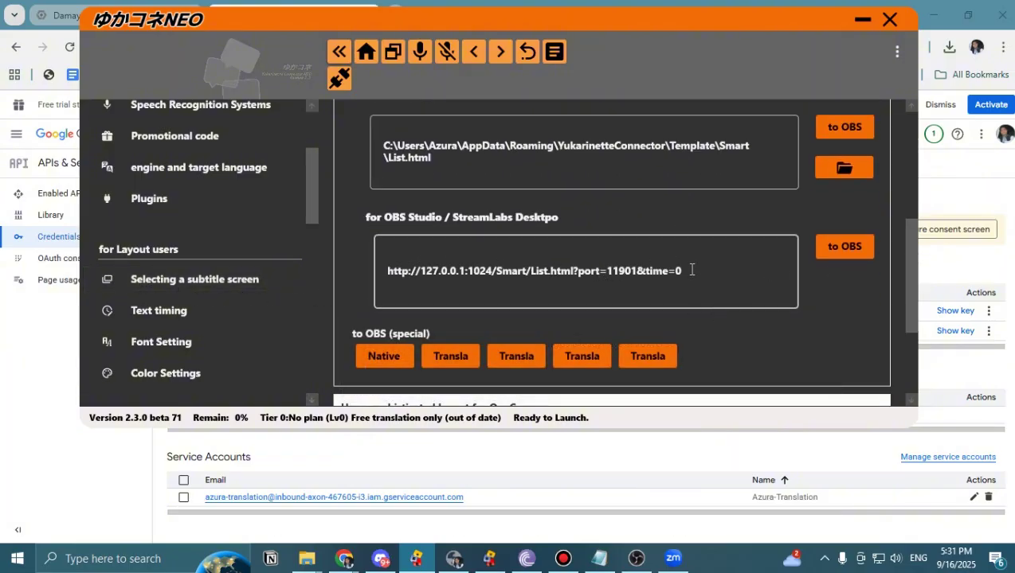
left_click_drag(691, 270, 387, 273)
key("ctrl+c")
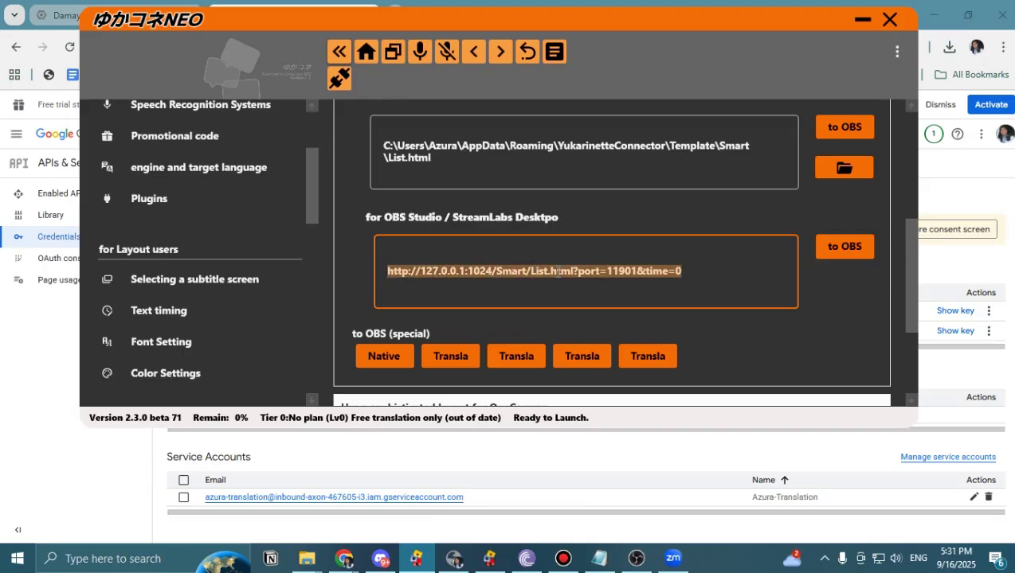
left_click(636, 558)
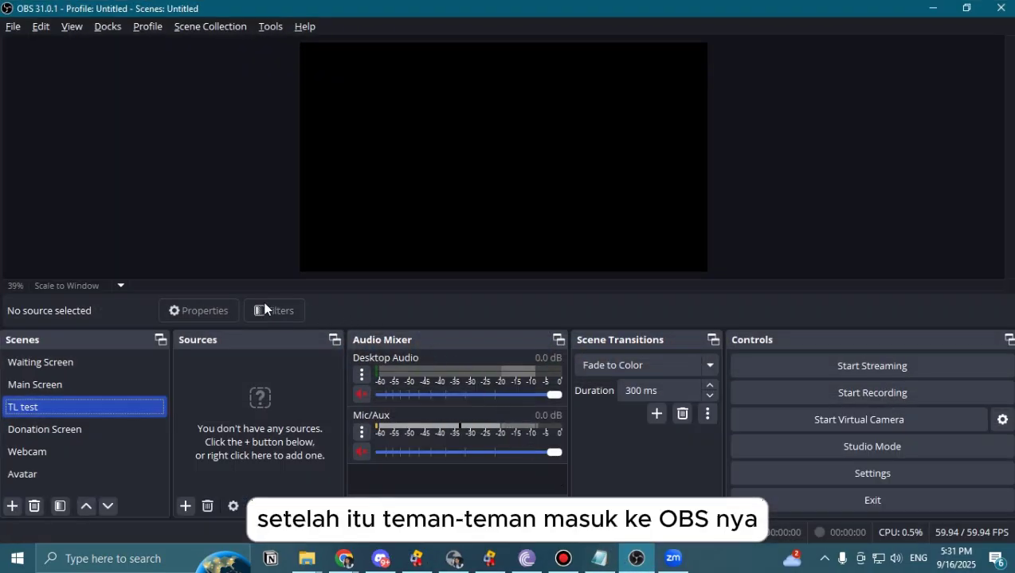
Add a Browser source named TLO to the TL test scene.
left_click(13, 507)
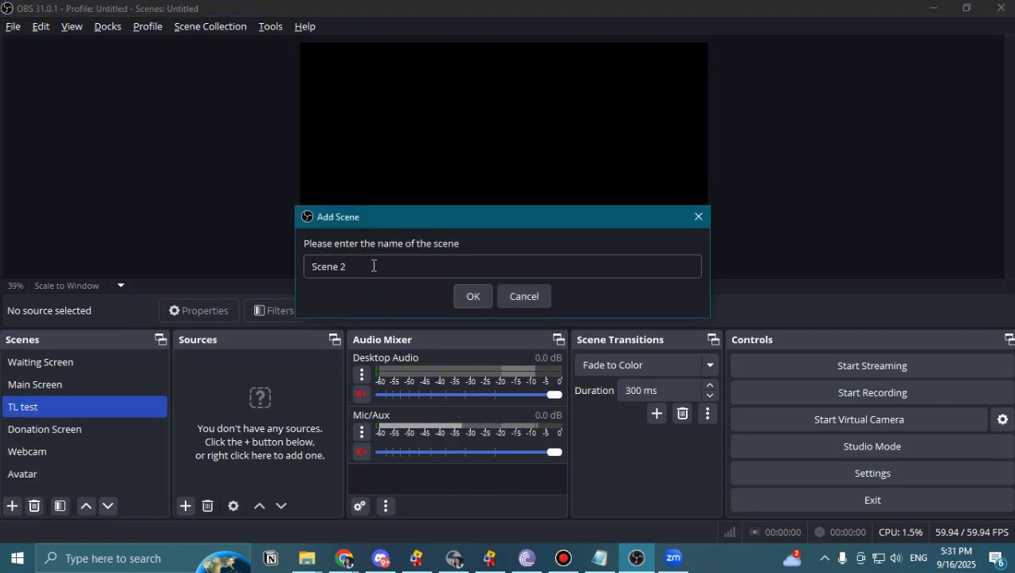
left_click(470, 299)
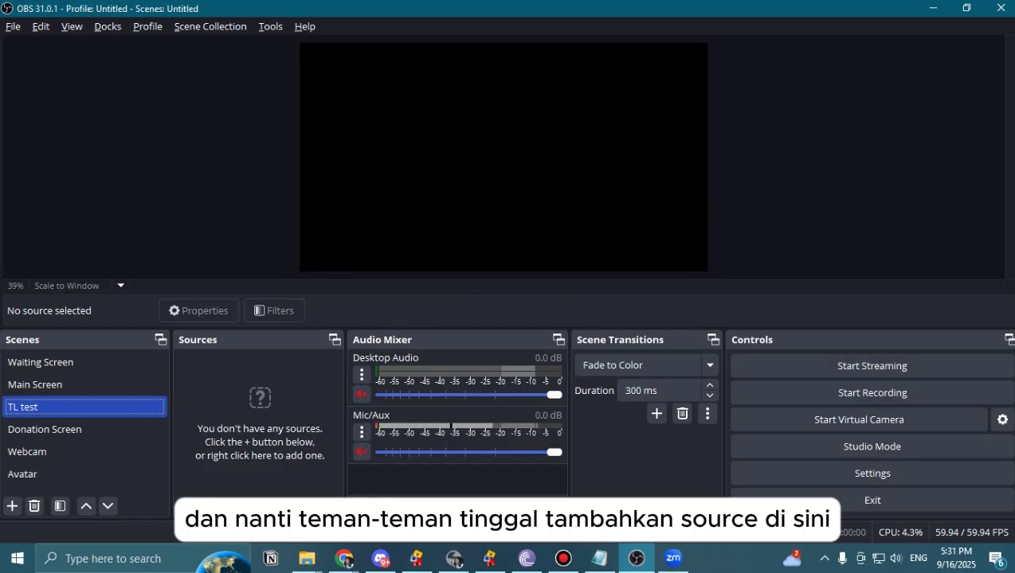
left_click(185, 506)
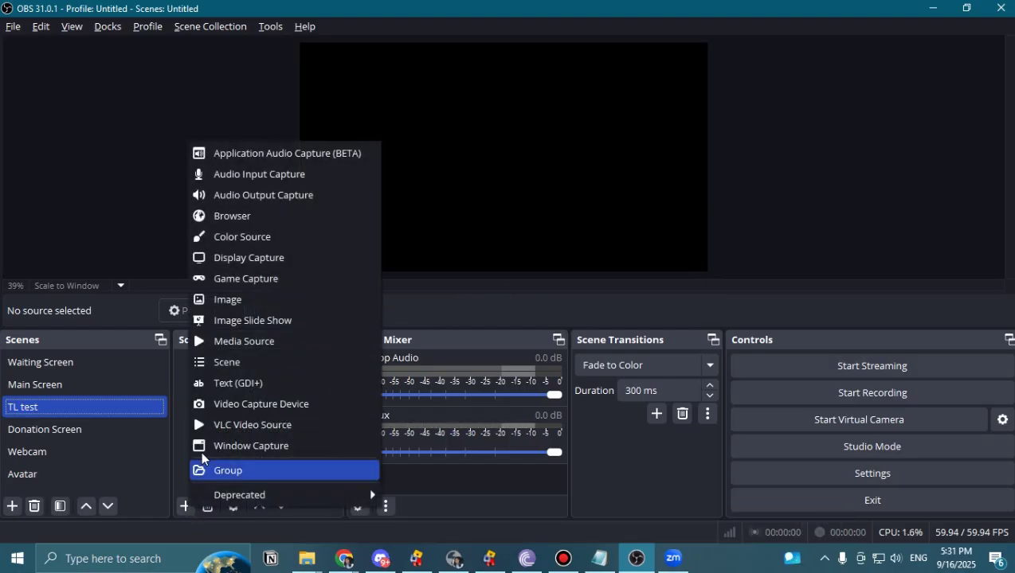
left_click(246, 217)
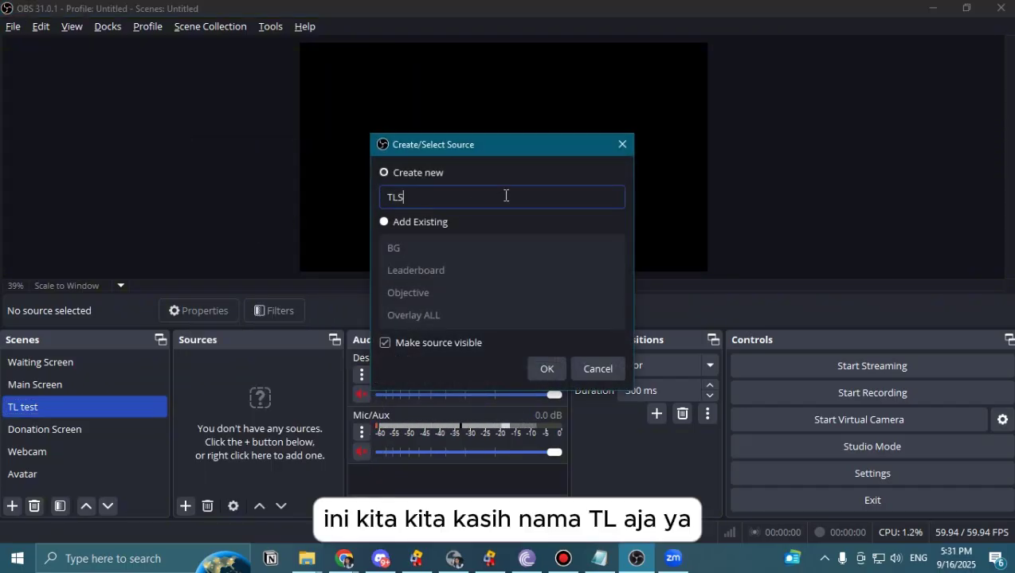
type("O")
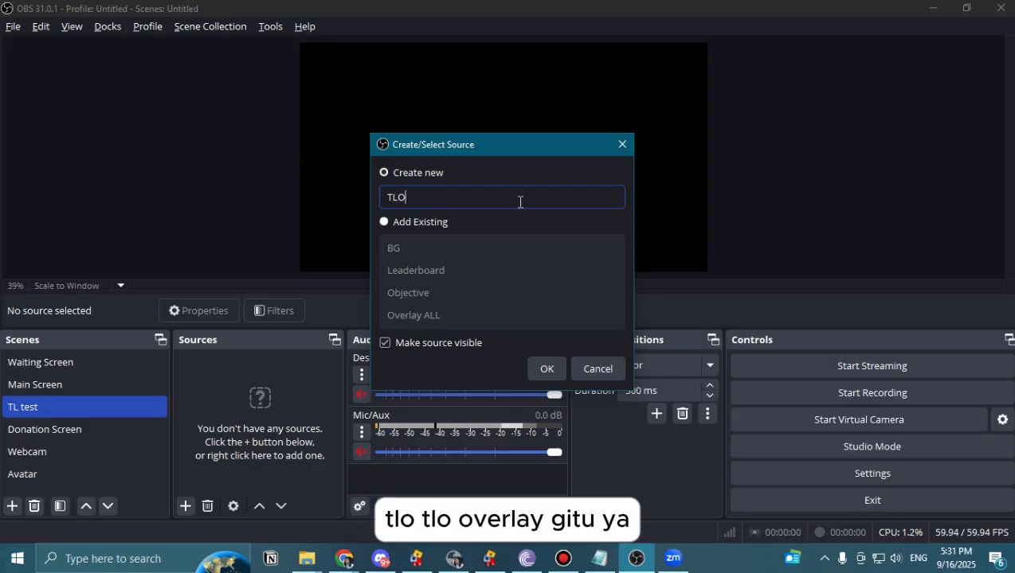
left_click(548, 368)
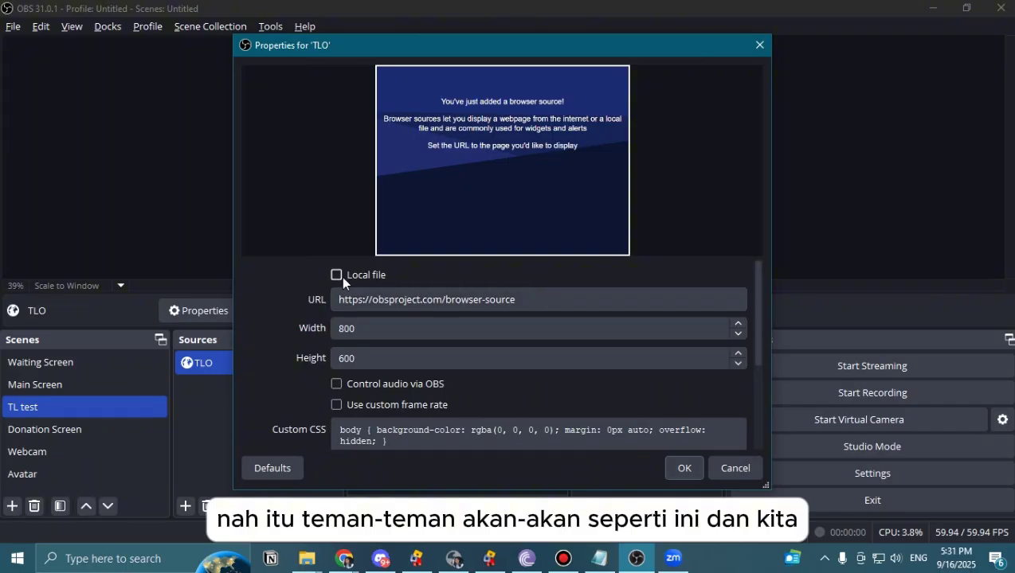
scroll(399, 371, "down", 5)
scroll(457, 374, "up", 1)
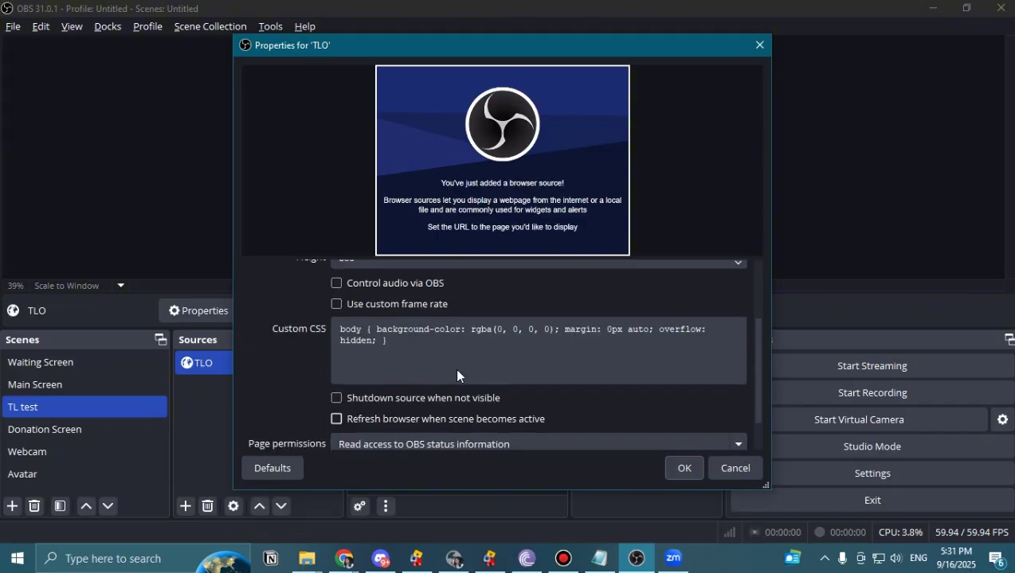
scroll(457, 375, "up", 4)
left_click(595, 296)
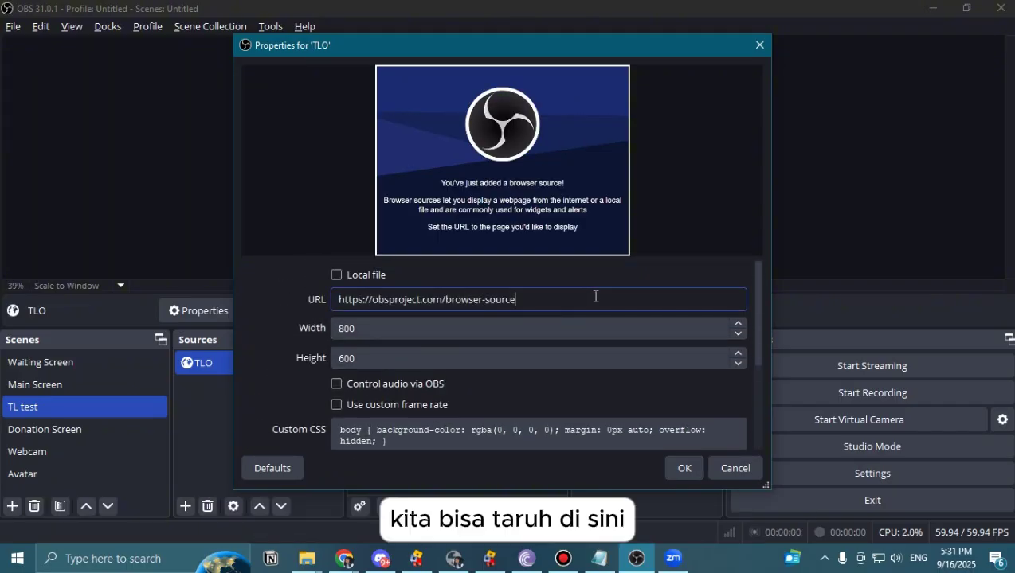
left_click_drag(595, 296, 336, 298)
key("ctrl+v")
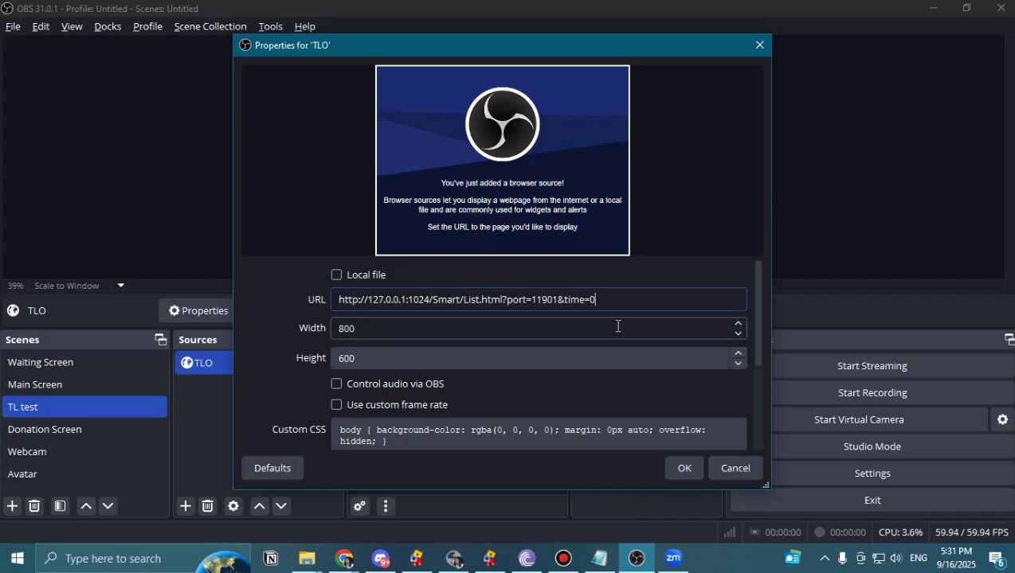
Apply TLO's settings and resize it into a small subtitle box at the canvas bottom centre.
left_click(682, 469)
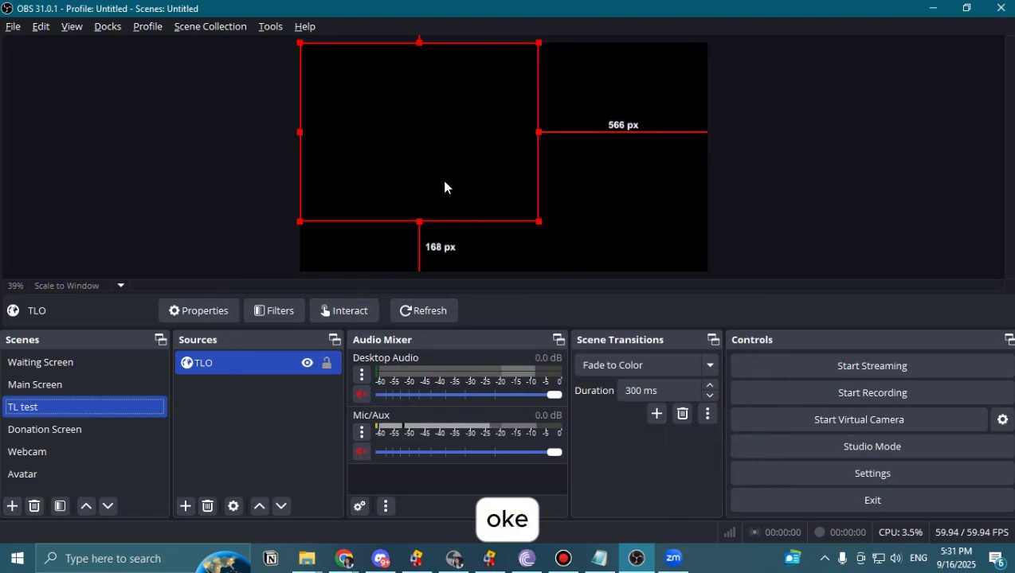
left_click_drag(539, 220, 610, 242)
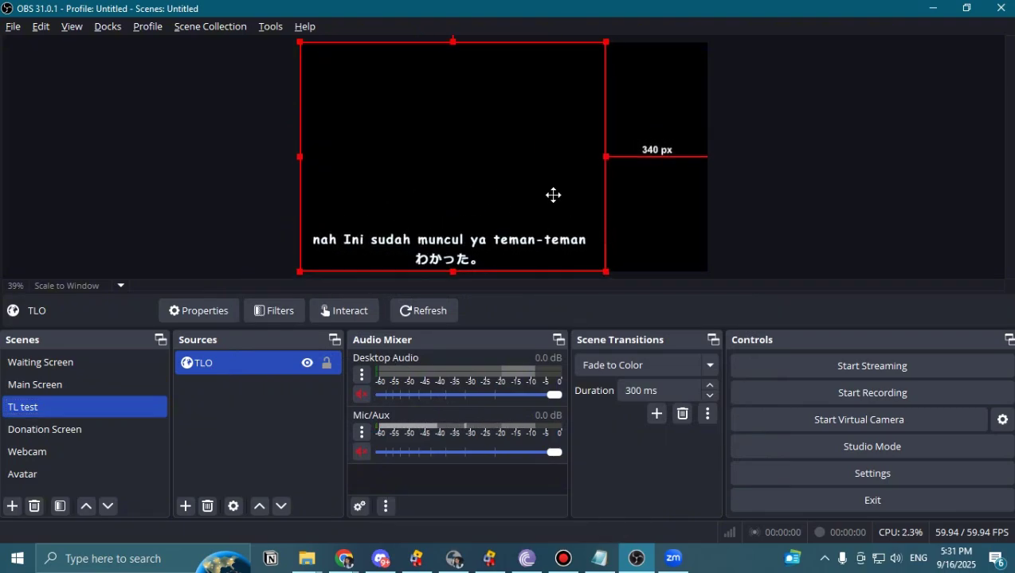
left_click_drag(553, 194, 586, 211)
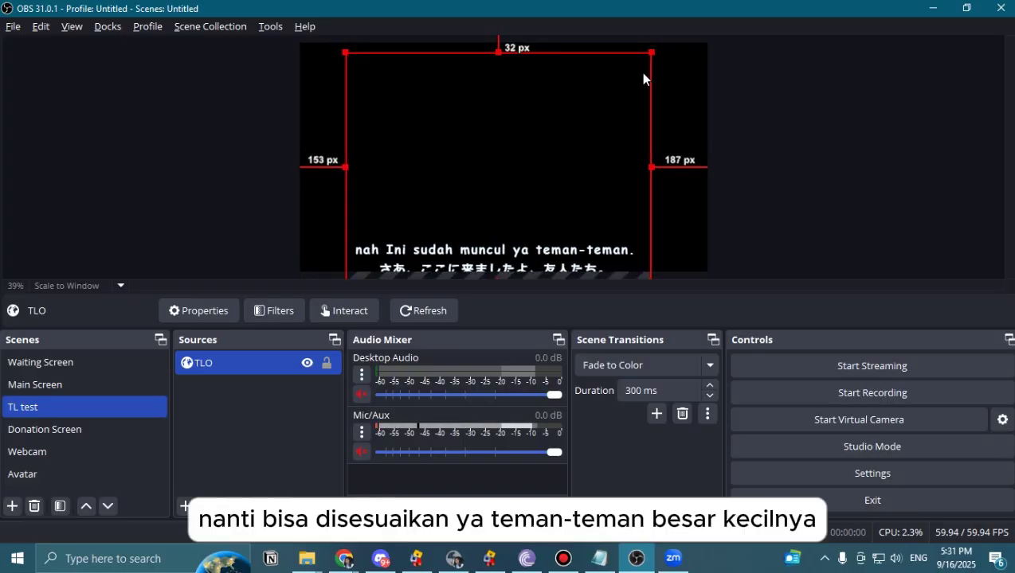
left_click_drag(650, 54, 545, 210)
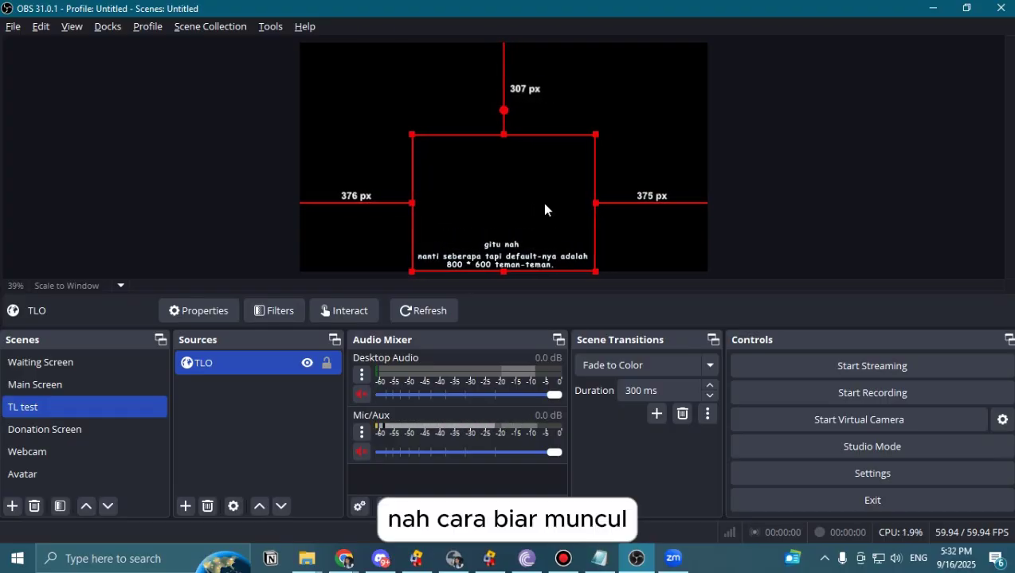
left_click(671, 165)
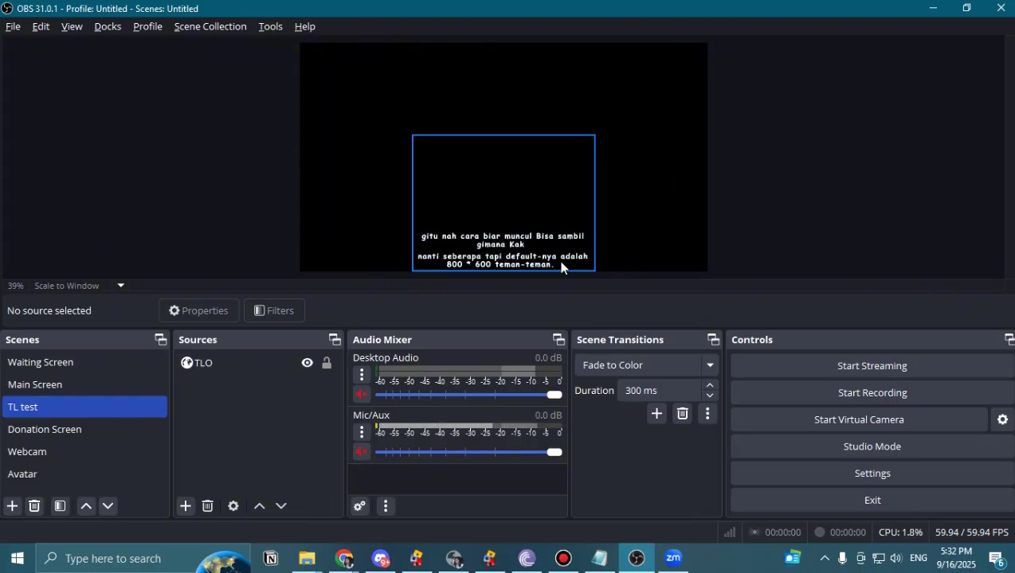
left_click(185, 507)
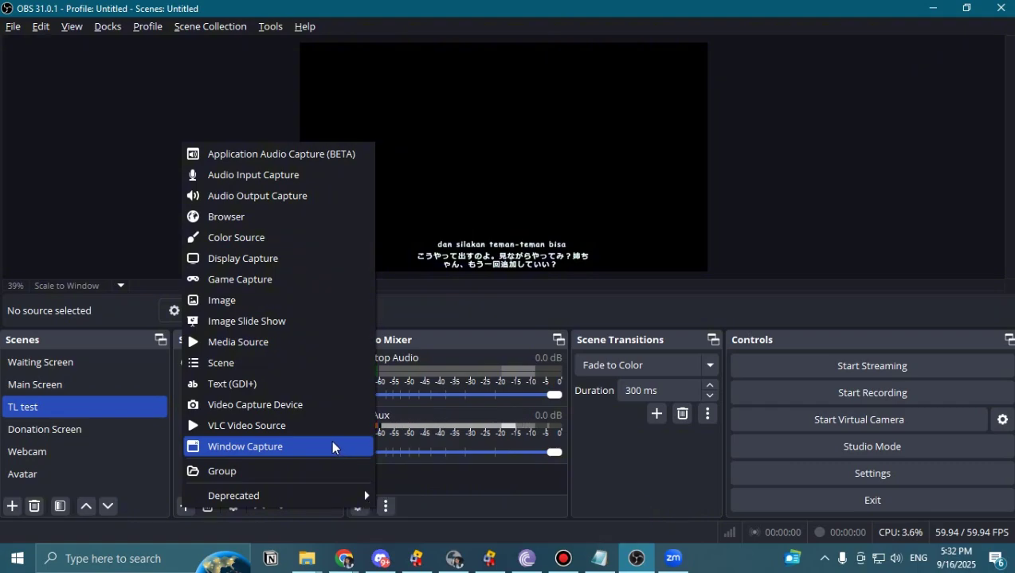
Create Display Capture 2 capturing the 1366x768 LEN D186wA primary monitor, cursor capture left on.
left_click(301, 261)
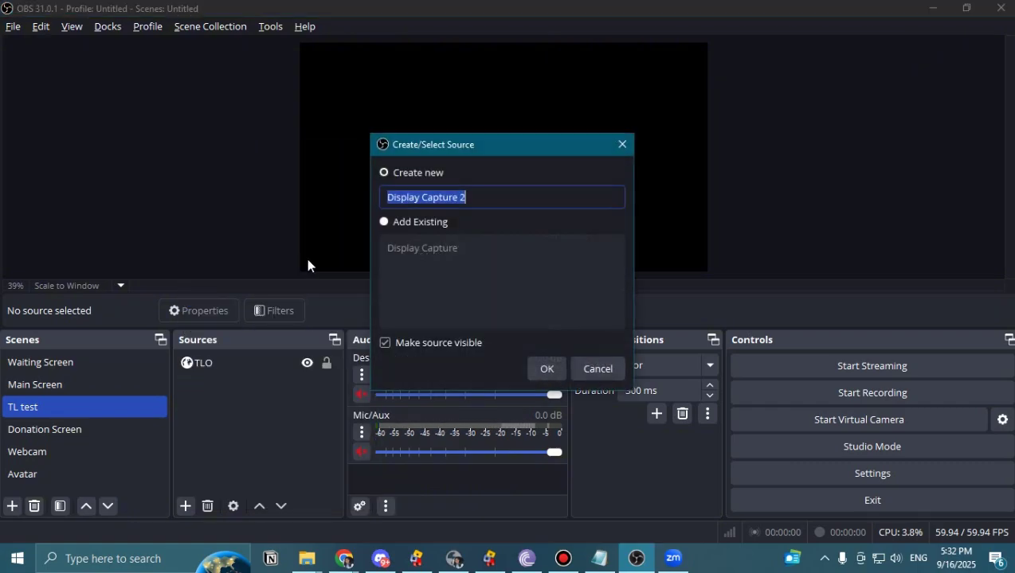
left_click(544, 369)
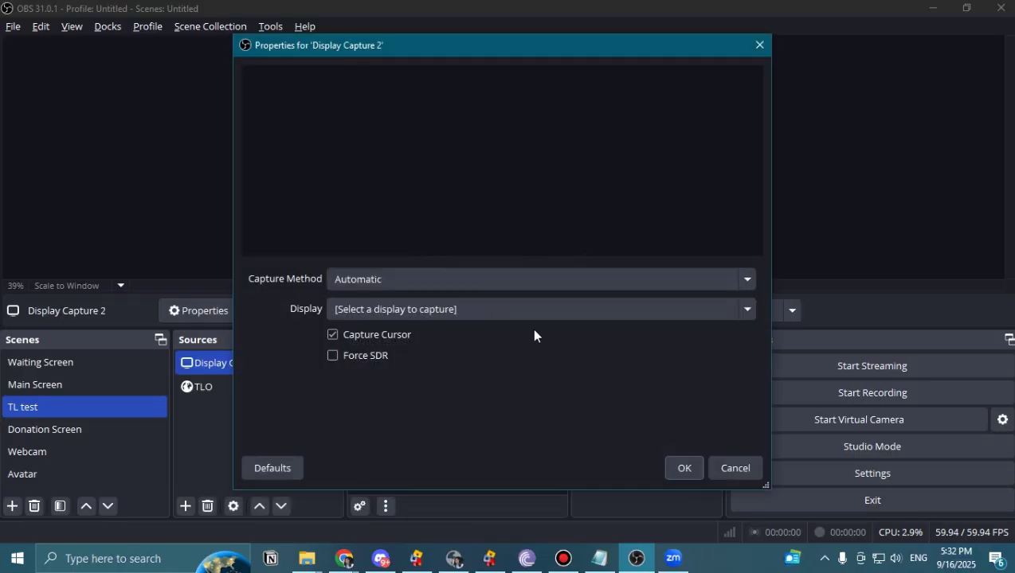
left_click(474, 310)
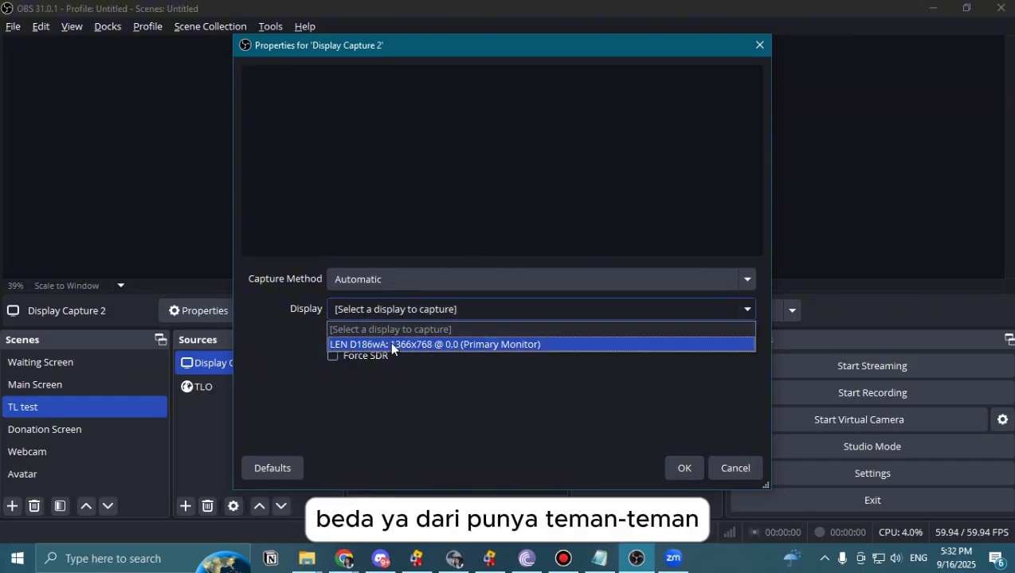
left_click(573, 345)
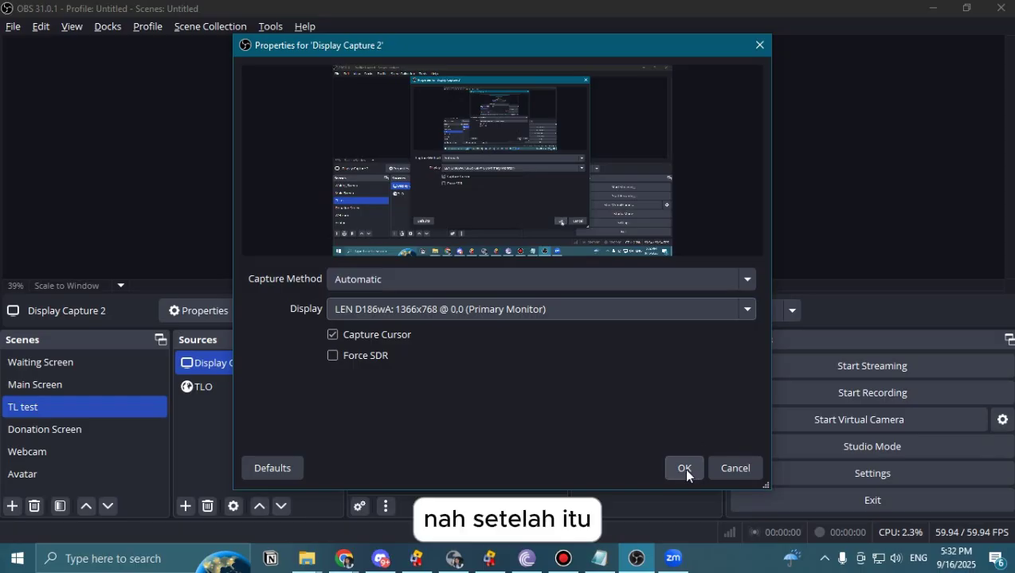
left_click(331, 336)
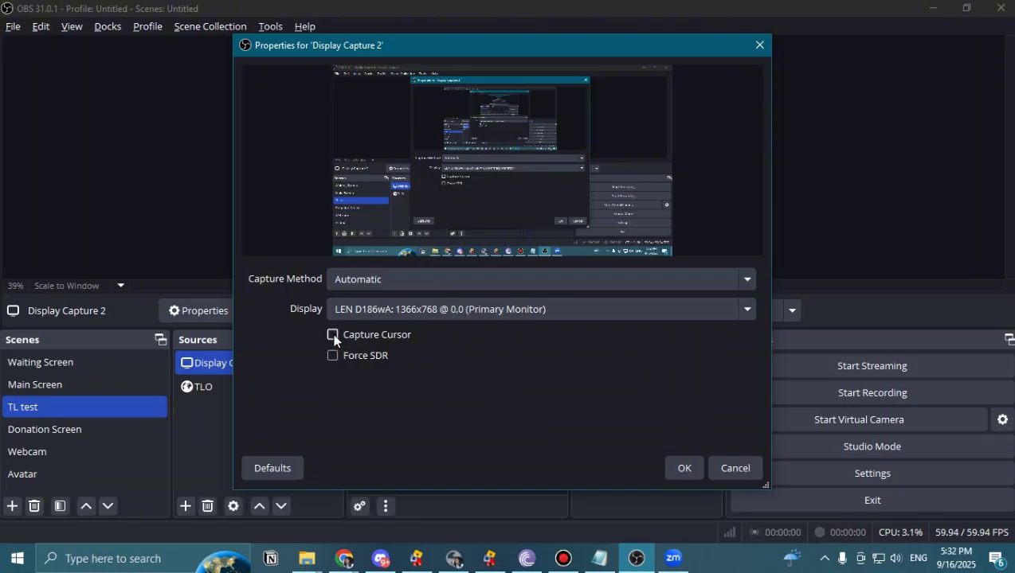
left_click(333, 335)
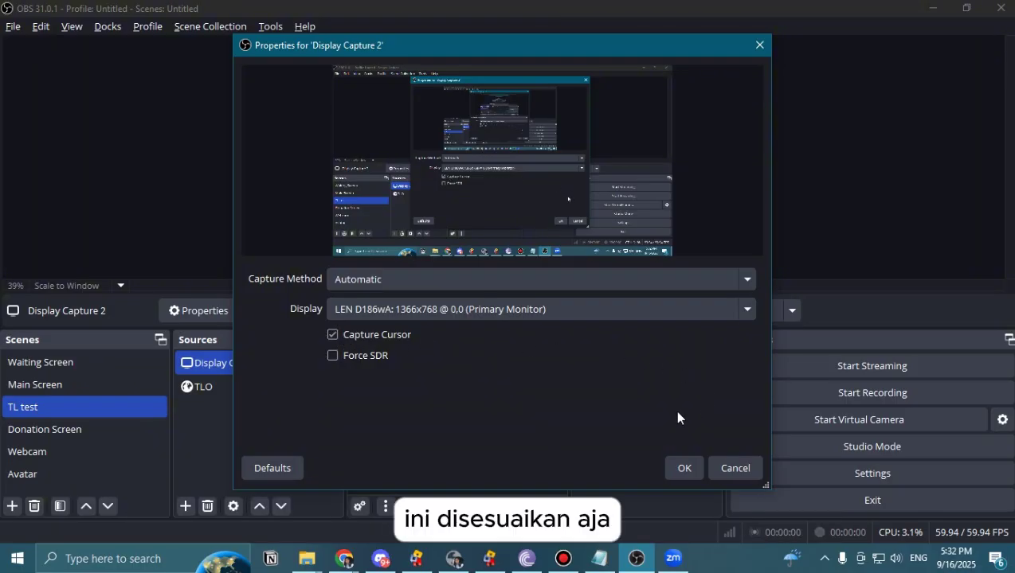
left_click(683, 467)
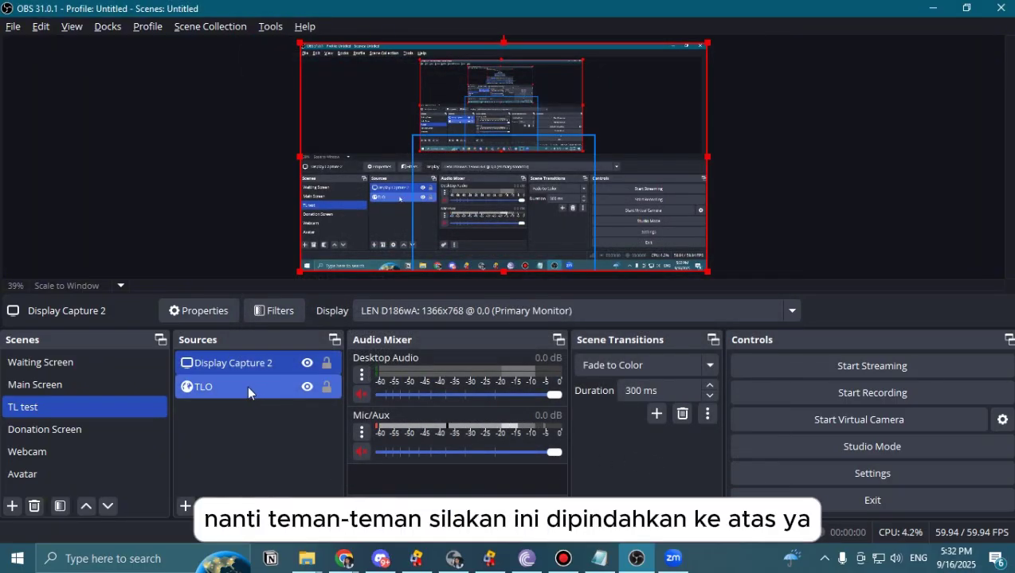
Place TLO above Display Capture 2 in the Sources list and fine-tune the subtitle box width.
left_click_drag(237, 389, 241, 354)
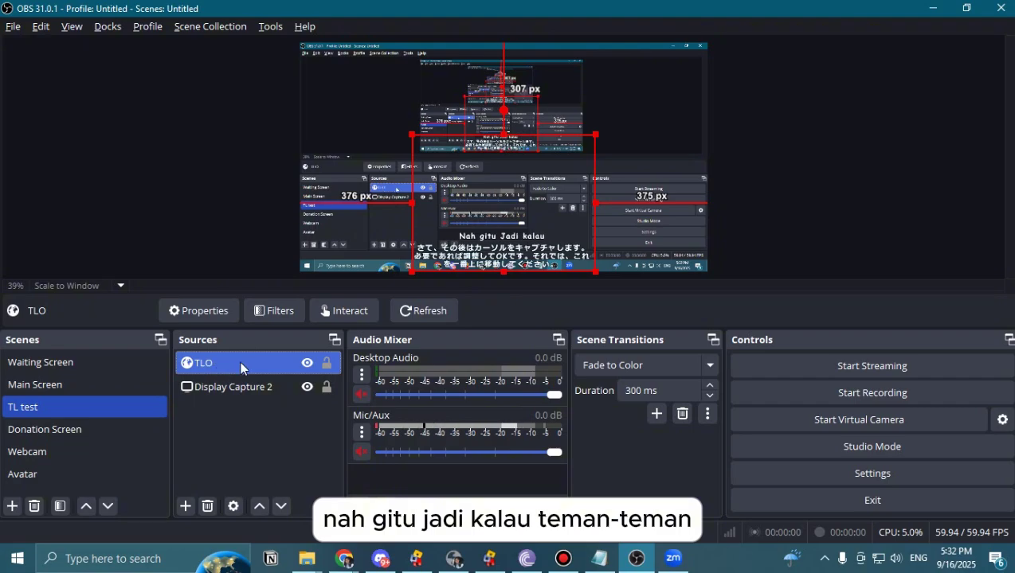
left_click_drag(232, 399, 240, 393)
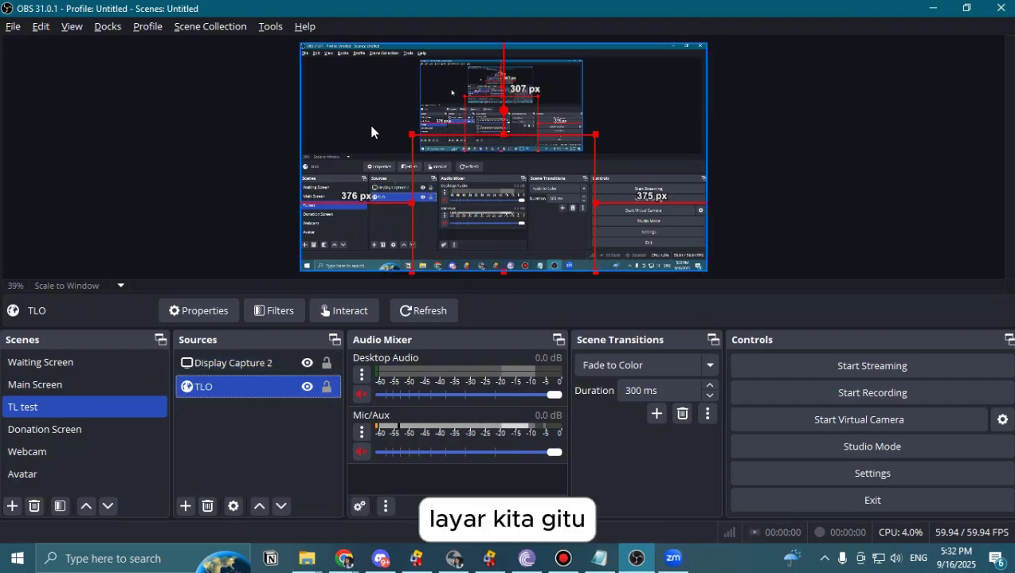
left_click_drag(244, 390, 244, 361)
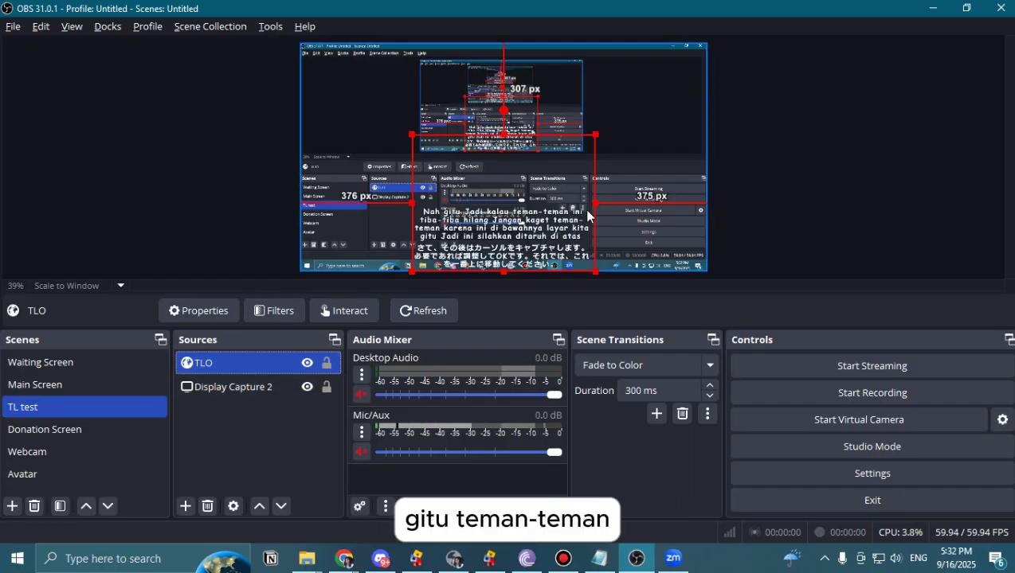
left_click_drag(595, 203, 594, 202)
left_click_drag(532, 220, 533, 222)
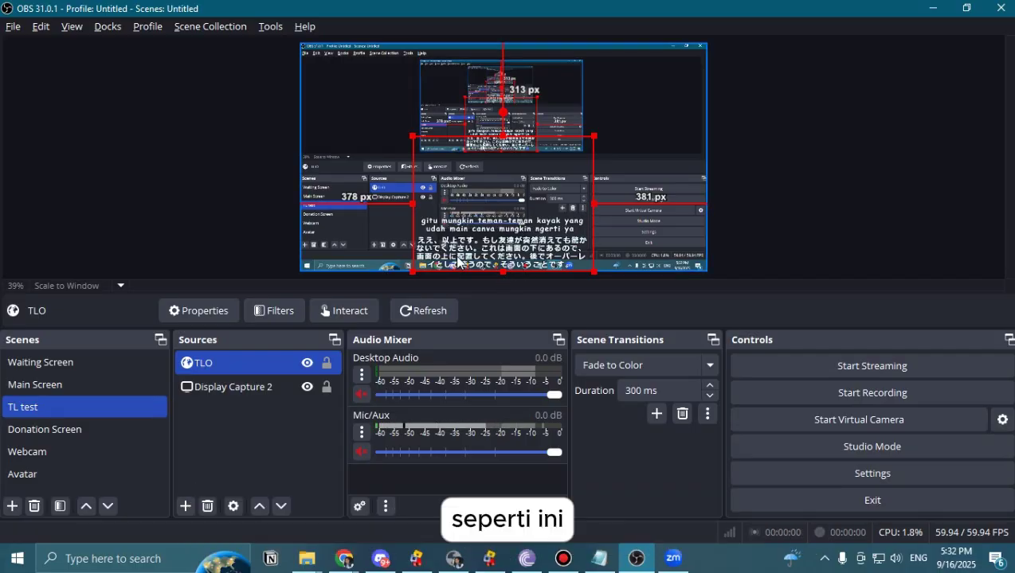
left_click(645, 158)
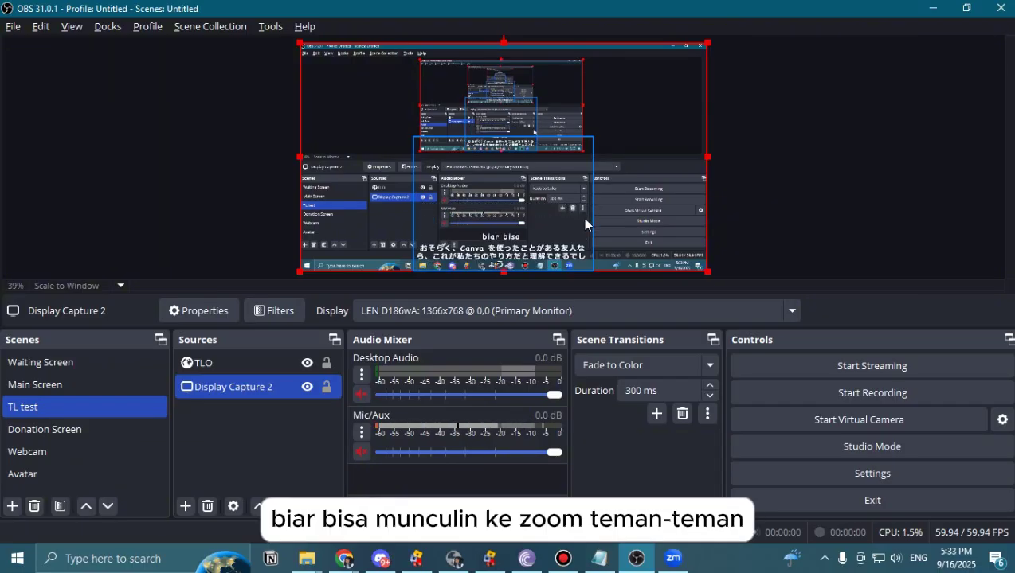
mouse_move(673, 558)
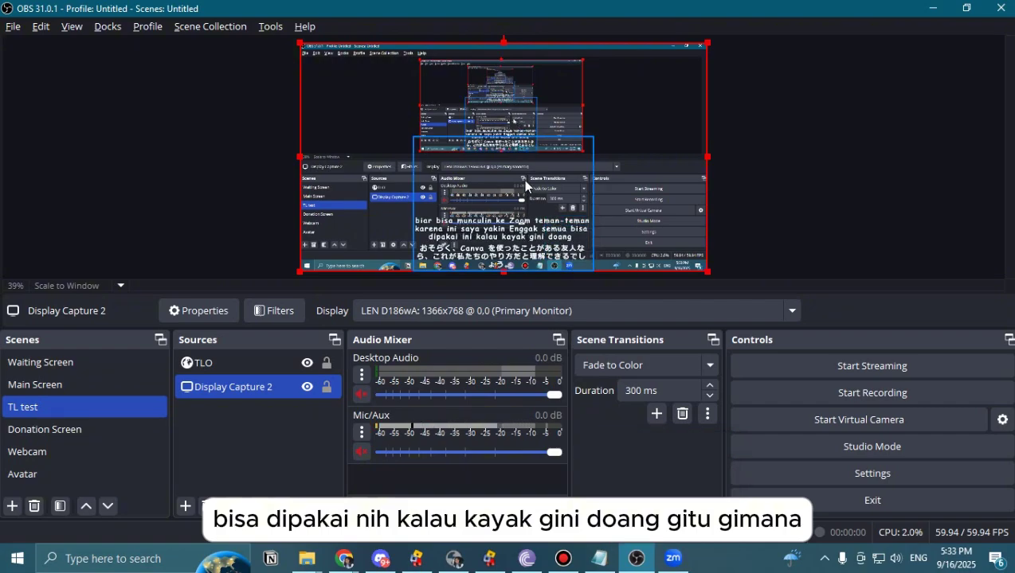
Open a Windowed Projector (Preview) of the scene and park it in the screen's top-right corner.
right_click(517, 94)
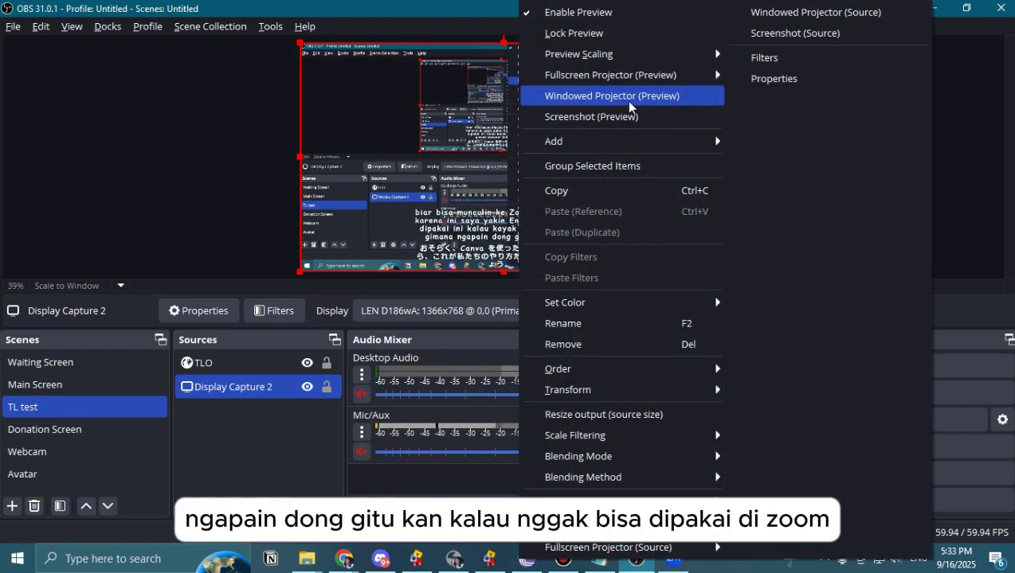
left_click(253, 142)
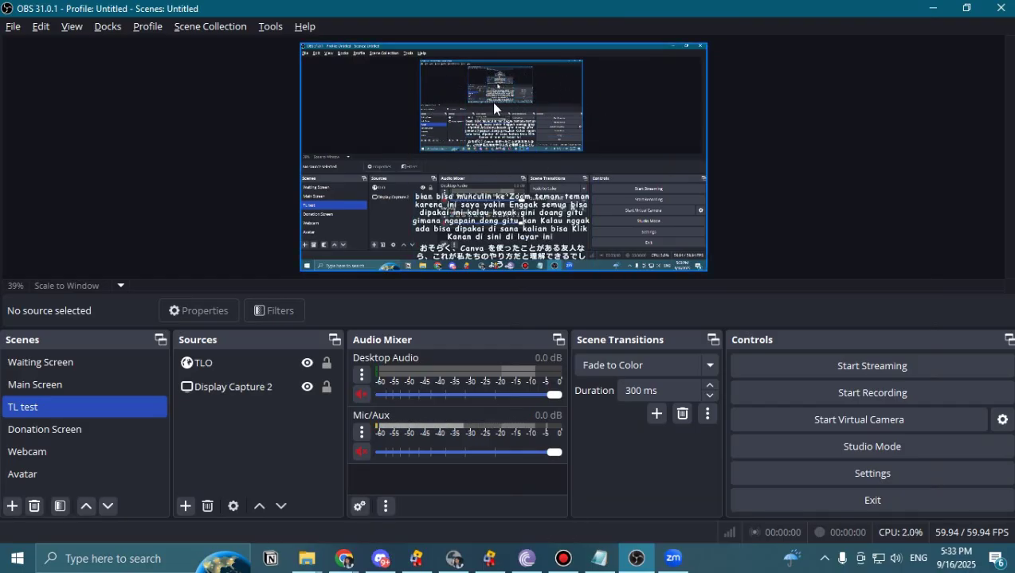
right_click(505, 105)
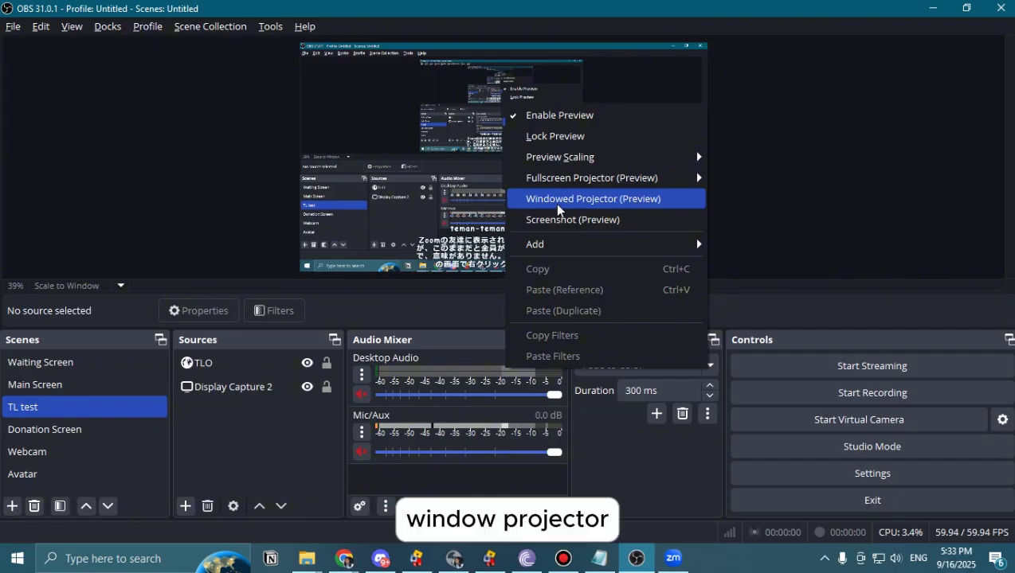
left_click(605, 209)
left_click_drag(521, 158, 778, 41)
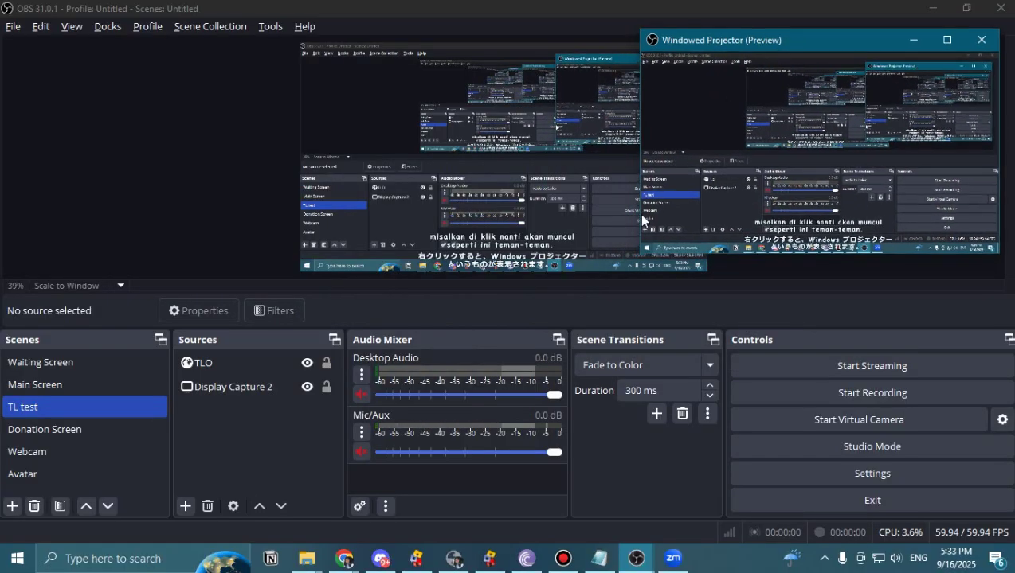
left_click_drag(821, 41, 831, 40)
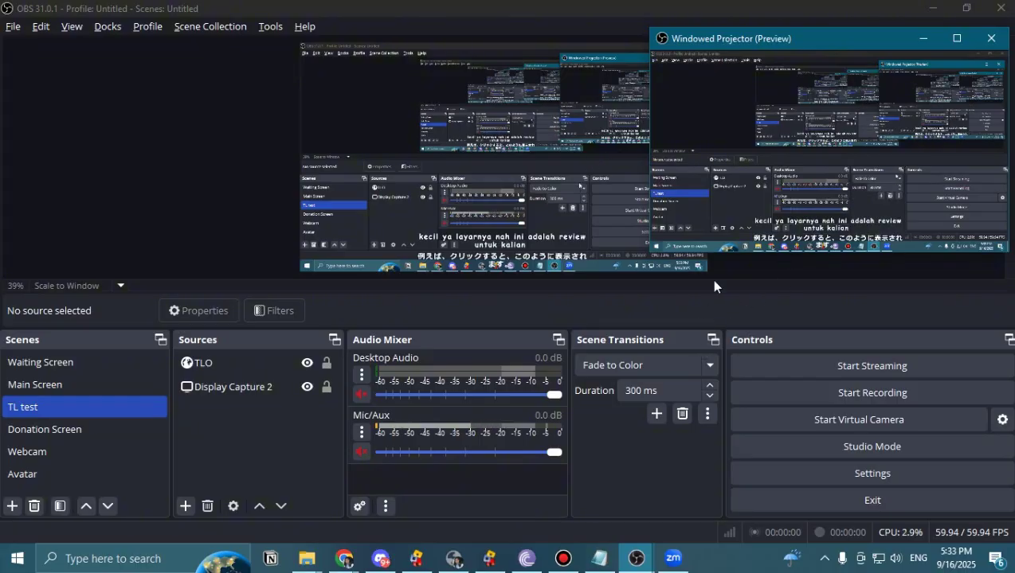
left_click_drag(832, 39, 839, 26)
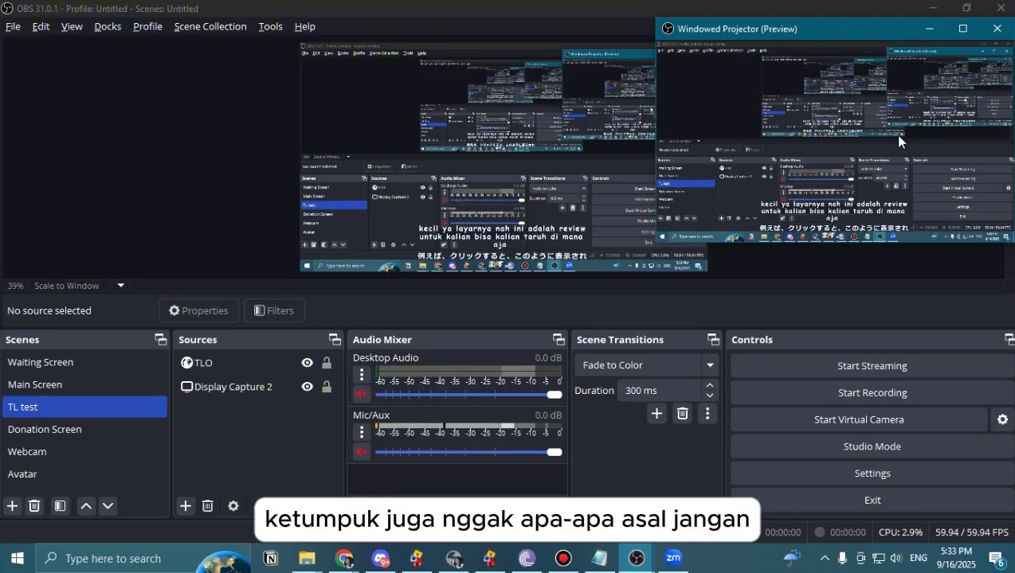
key("alt+Tab")
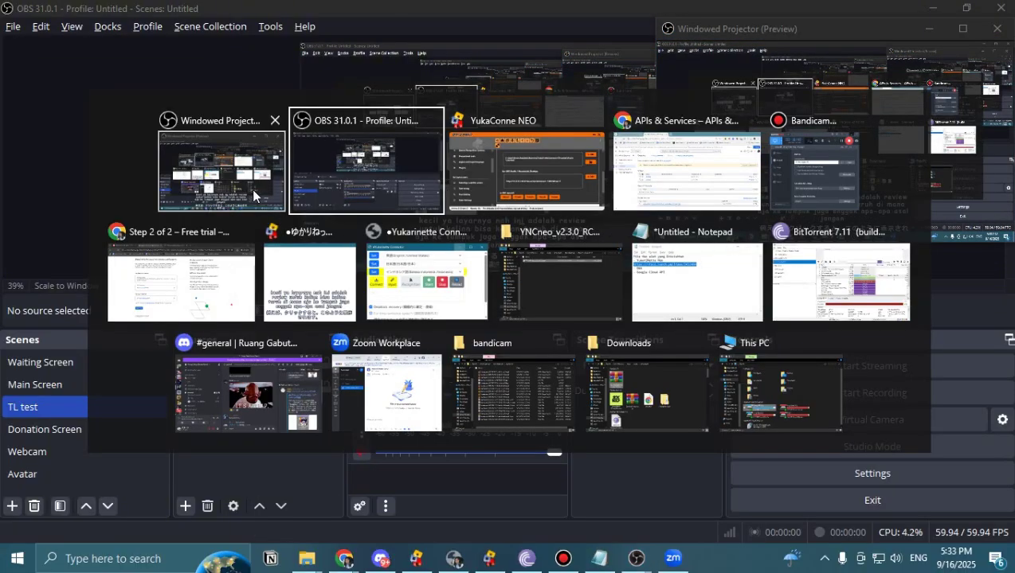
left_click(251, 189)
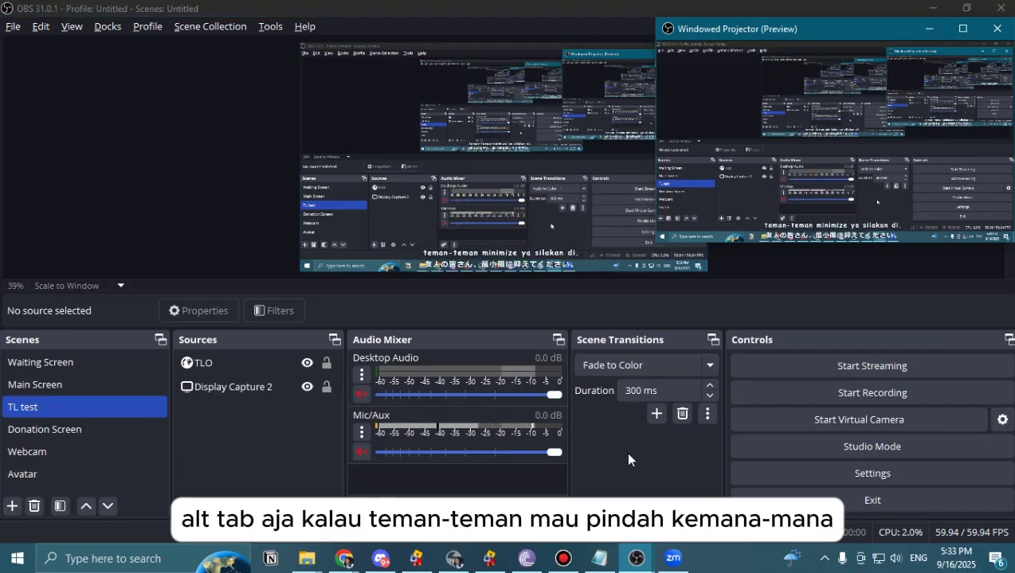
Start a full-screen Zoom meeting with computer audio and camera off, then bring up Share Screen.
left_click(671, 560)
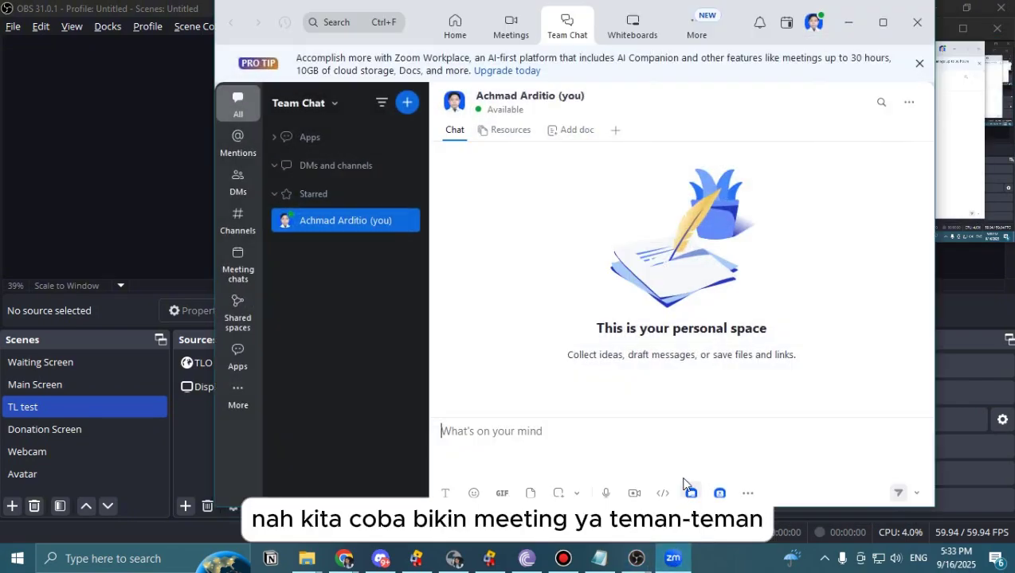
left_click(455, 25)
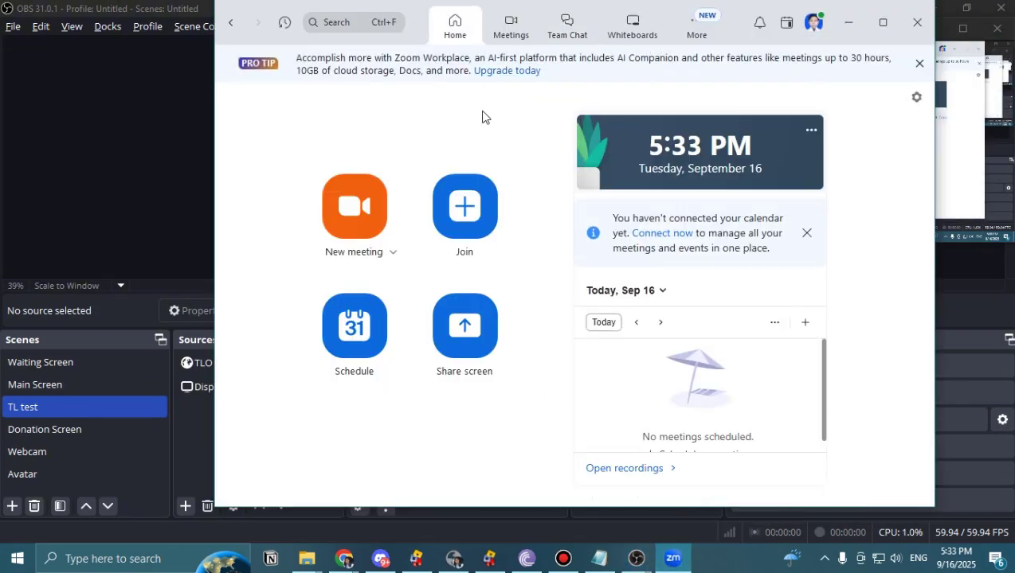
left_click(357, 210)
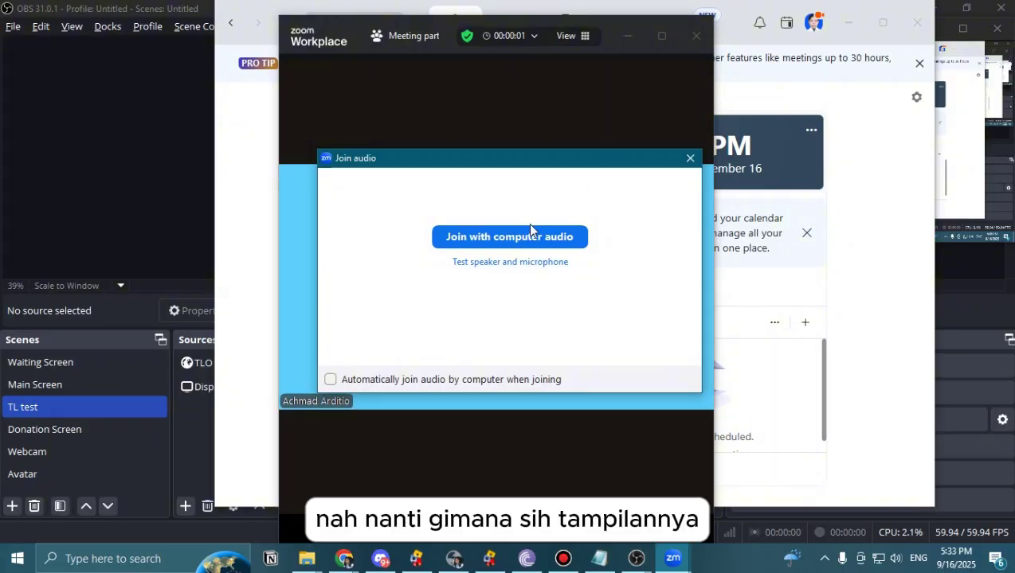
left_click(527, 236)
left_click(661, 35)
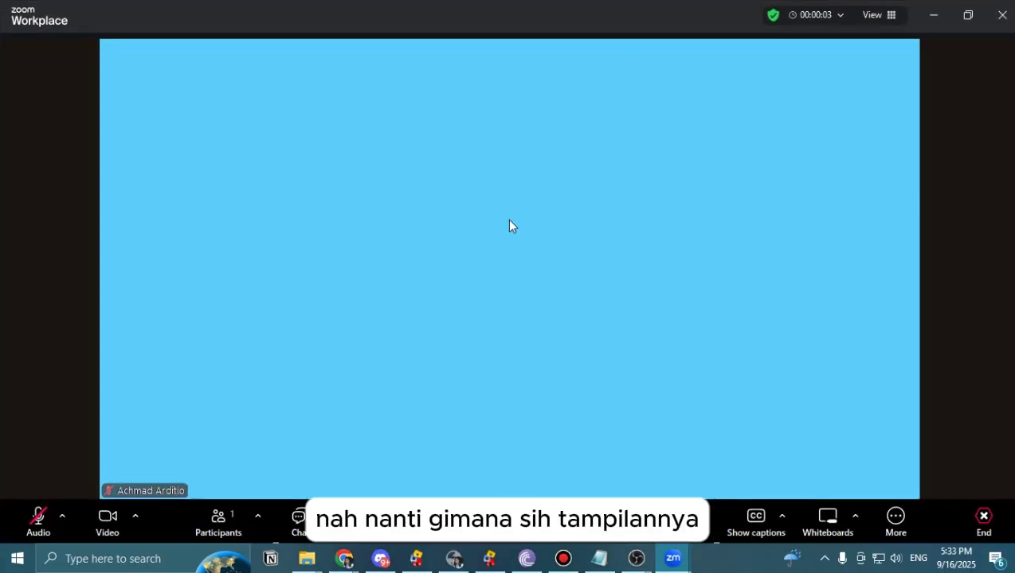
left_click(108, 518)
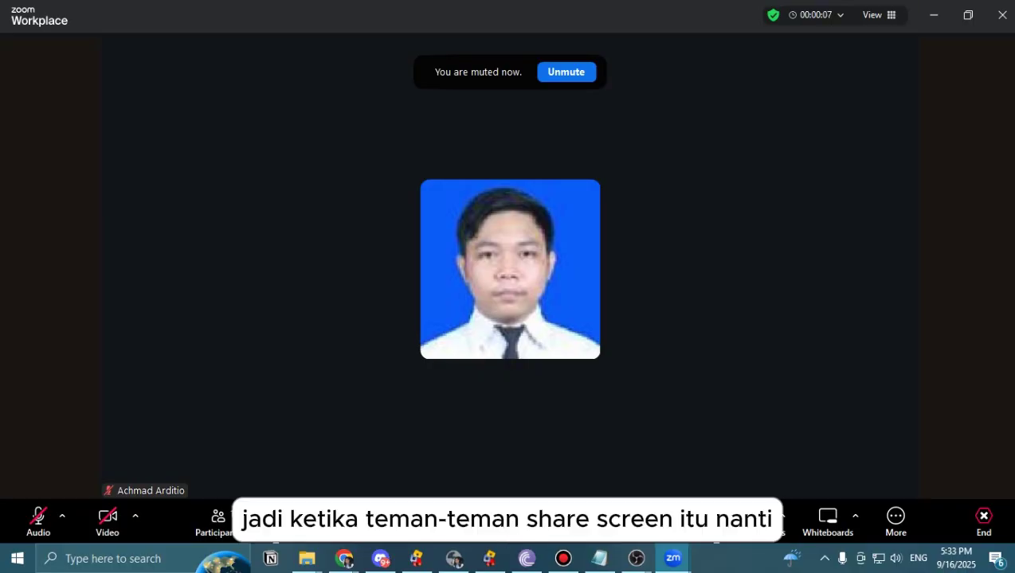
key("alt+s")
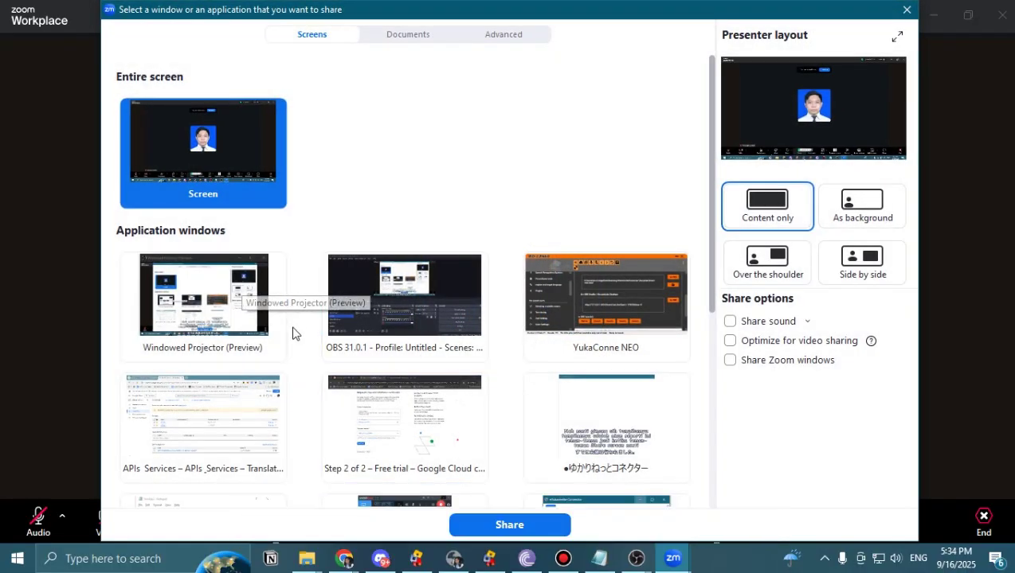
Share the OBS Windowed Projector (Preview) window in the Zoom meeting and check the sharing banner.
left_click(200, 310)
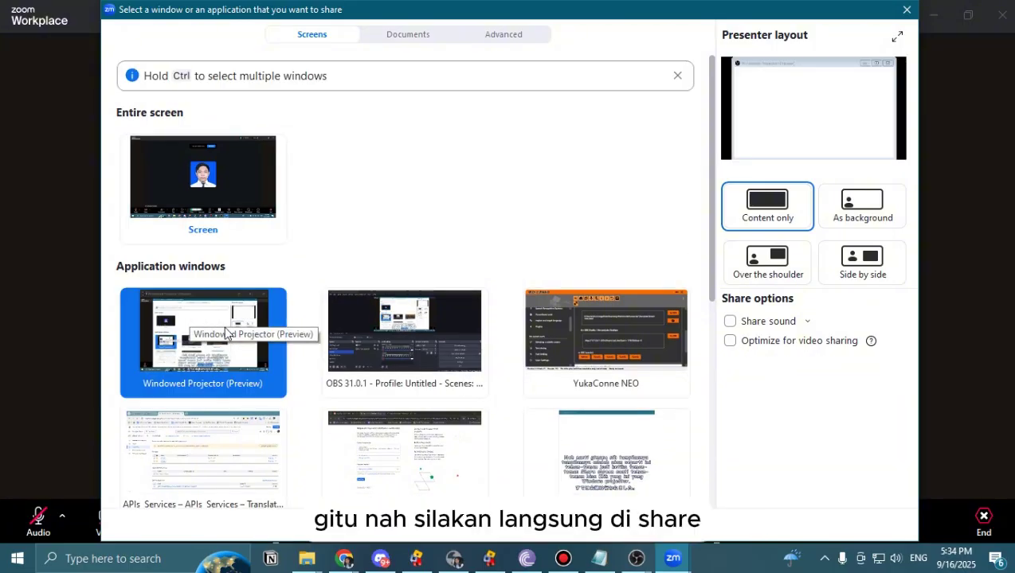
left_click(518, 528)
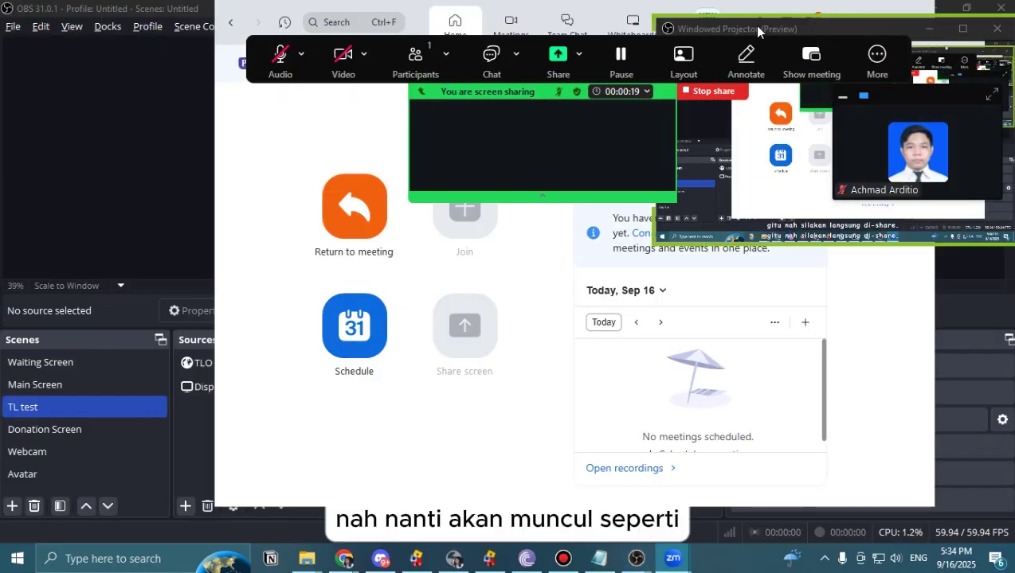
left_click(250, 222)
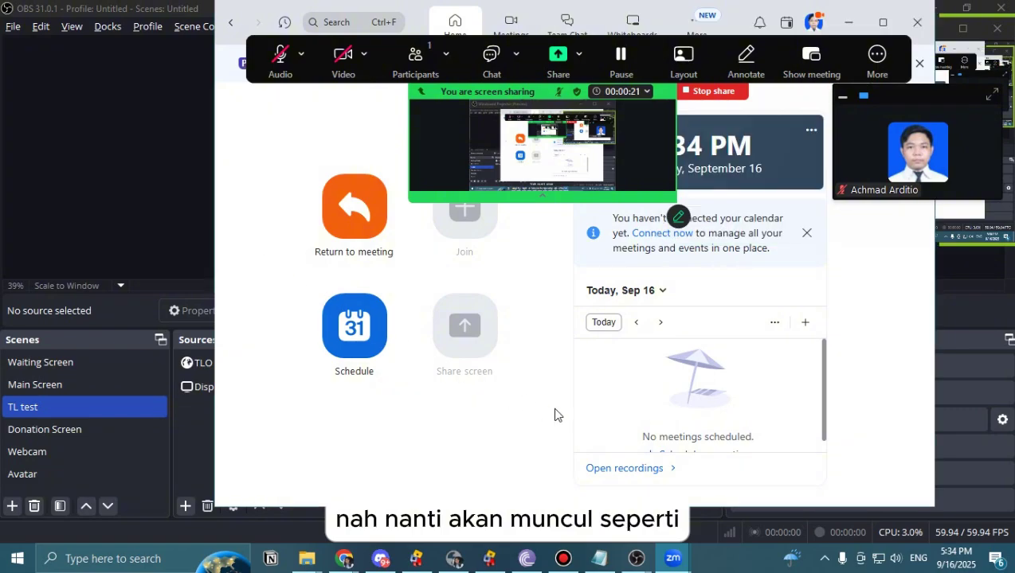
left_click(673, 559)
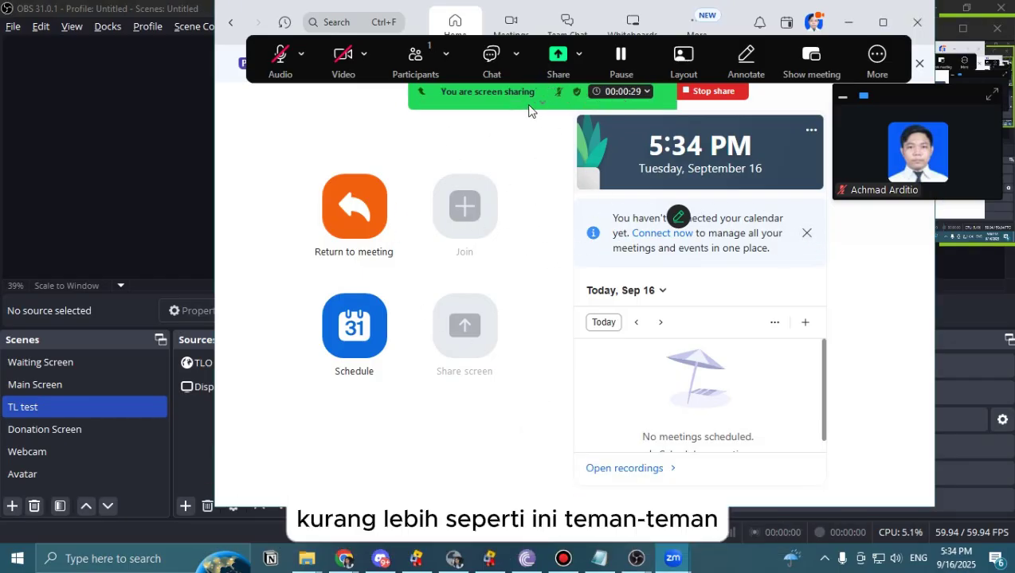
mouse_move(534, 97)
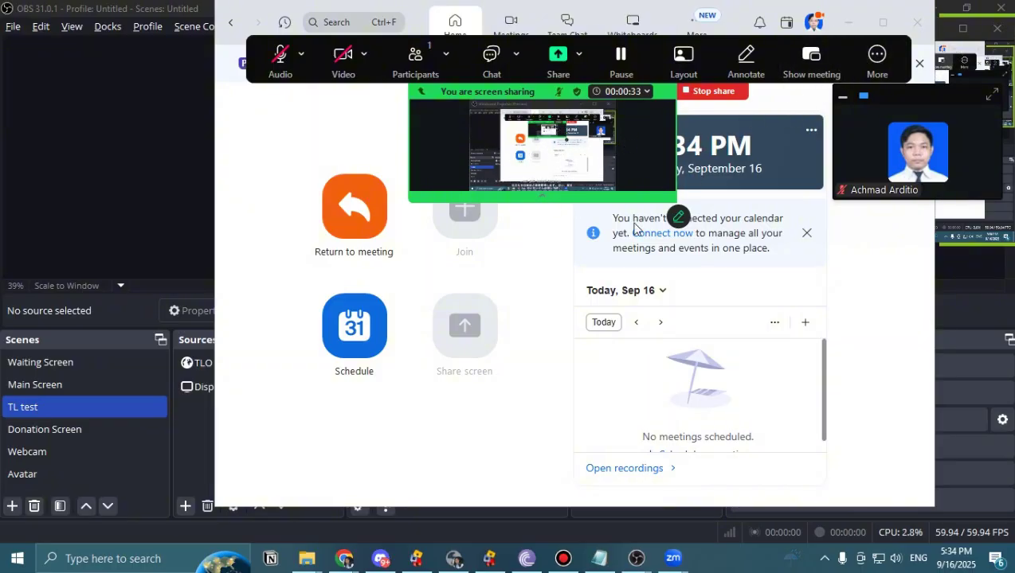
Bring the Google Cloud free-trial page forward in Chrome and briefly check the Yukarinette Connector window.
mouse_move(381, 557)
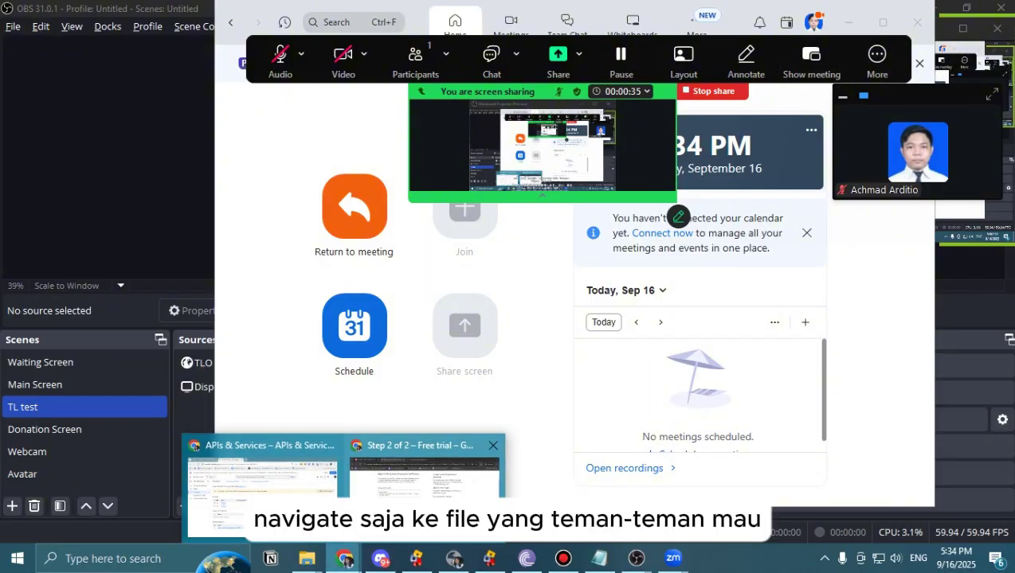
left_click(426, 482)
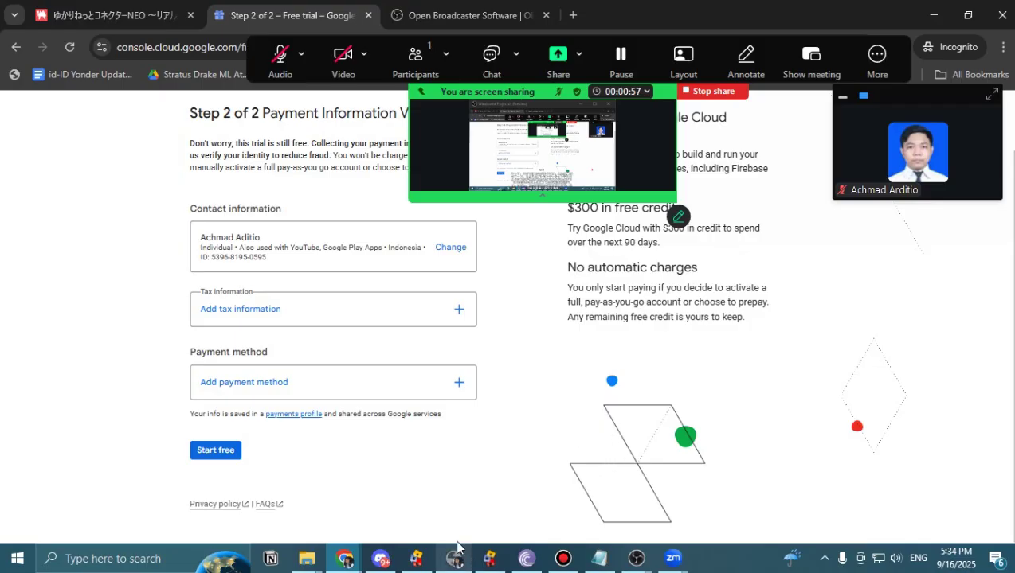
left_click(636, 558)
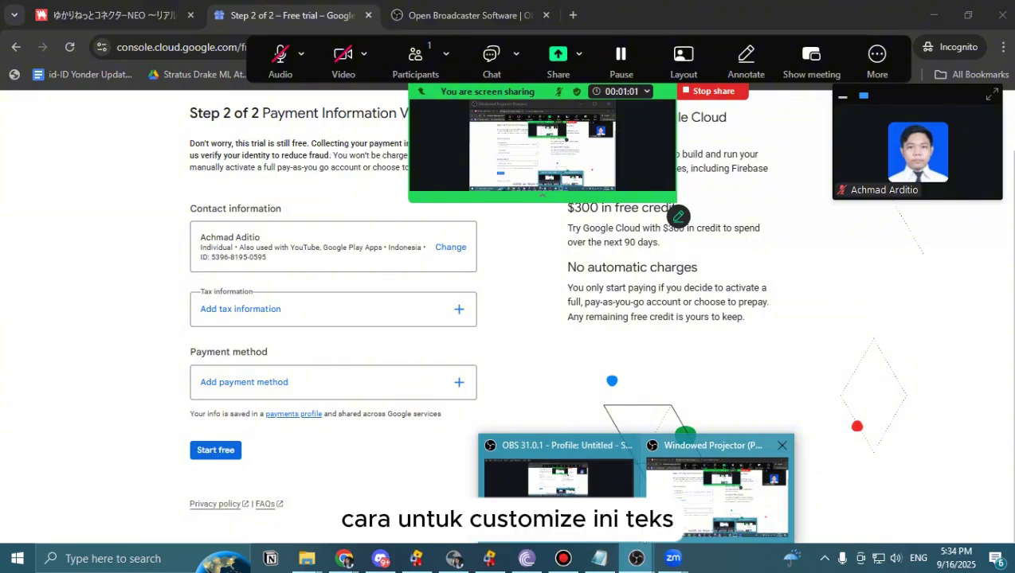
left_click(436, 562)
left_click(436, 563)
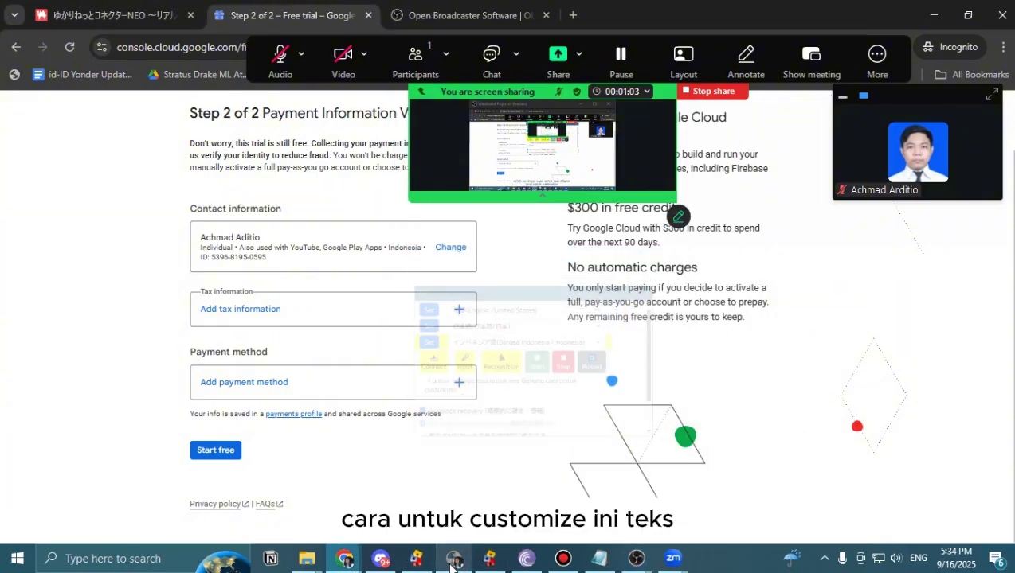
Stop the Zoom screen share, leave the meeting, and dismiss the feedback prompt.
left_click(708, 94)
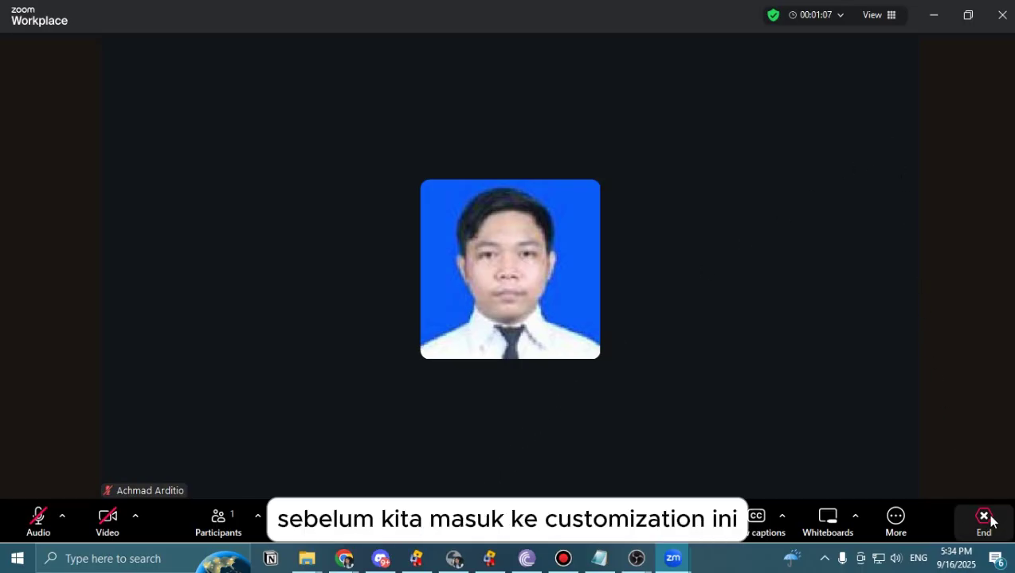
left_click(983, 519)
left_click(923, 477)
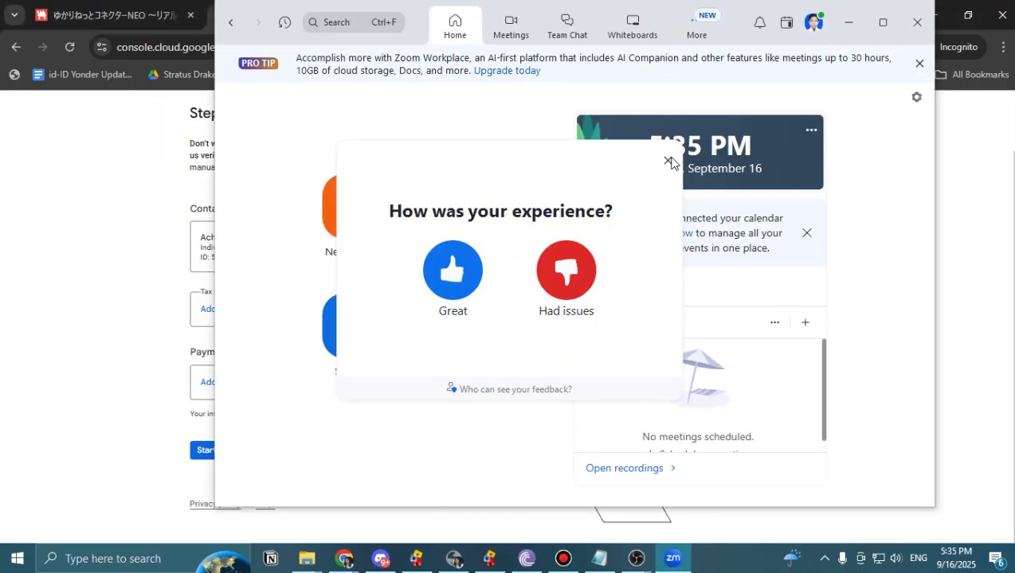
left_click(668, 161)
In the Yukarinette Connector, review the first and second outputs, keeping English (United States) and Japanese.
left_click(454, 558)
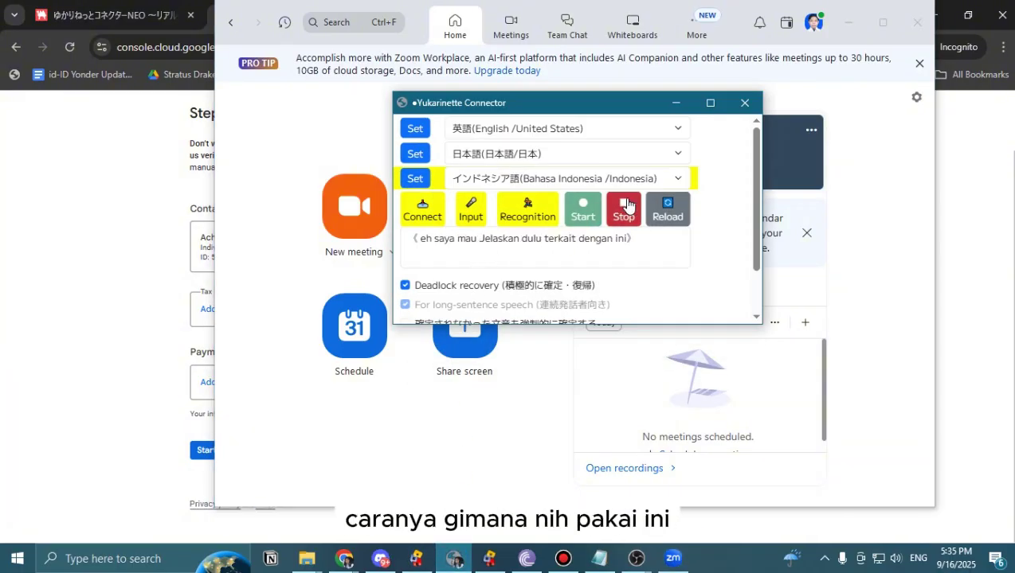
left_click(585, 132)
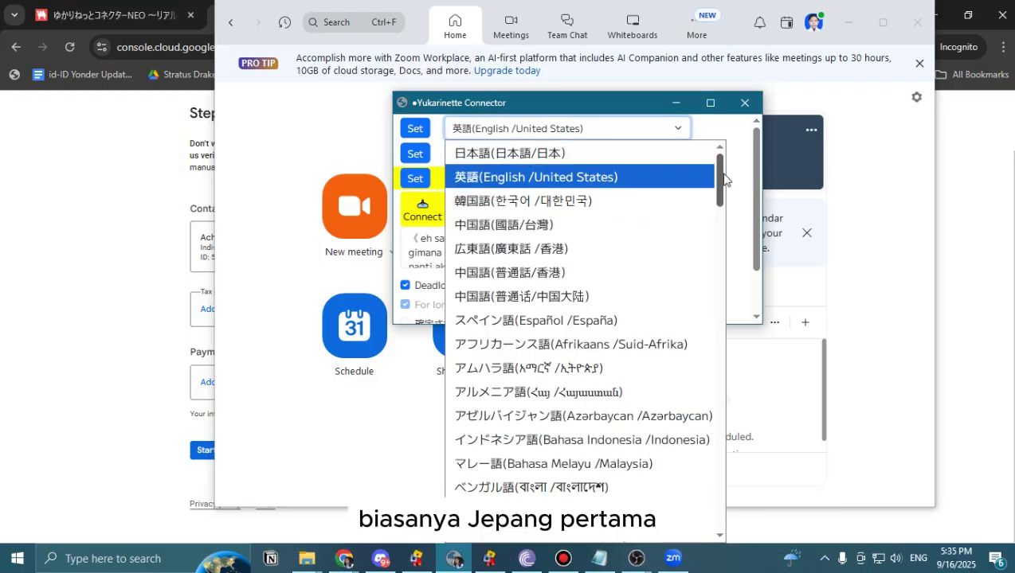
left_click(722, 136)
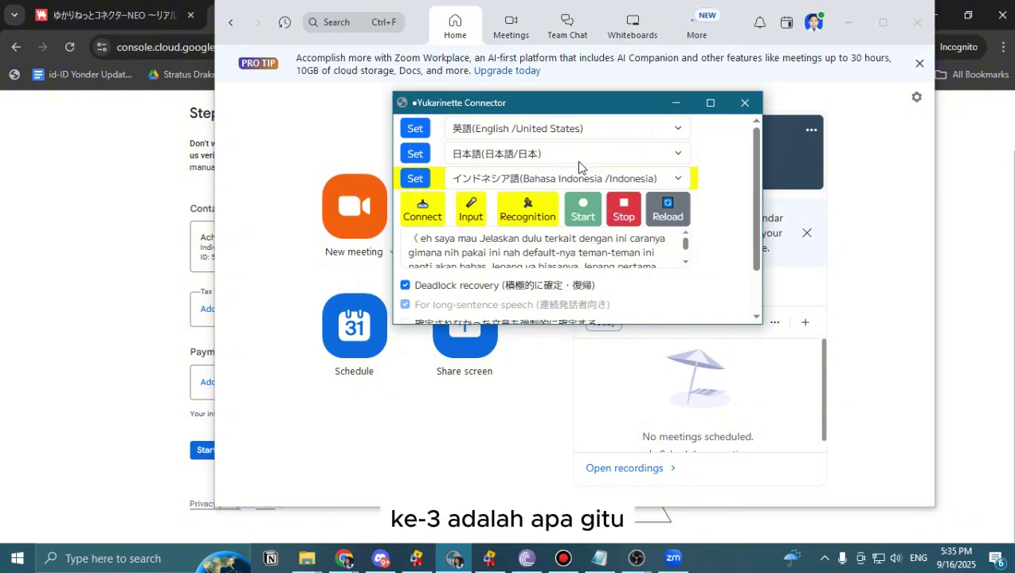
left_click(569, 131)
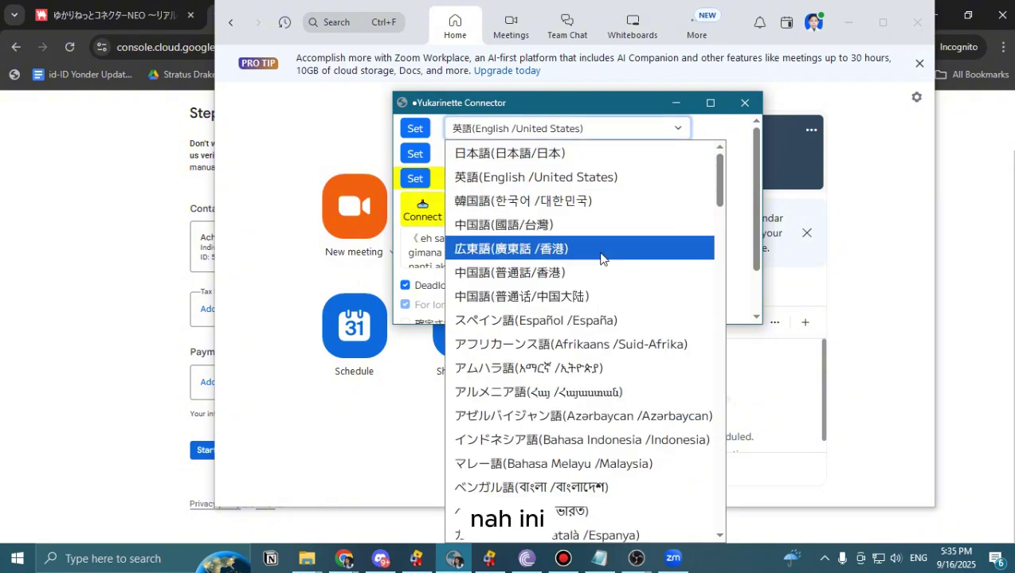
left_click(708, 129)
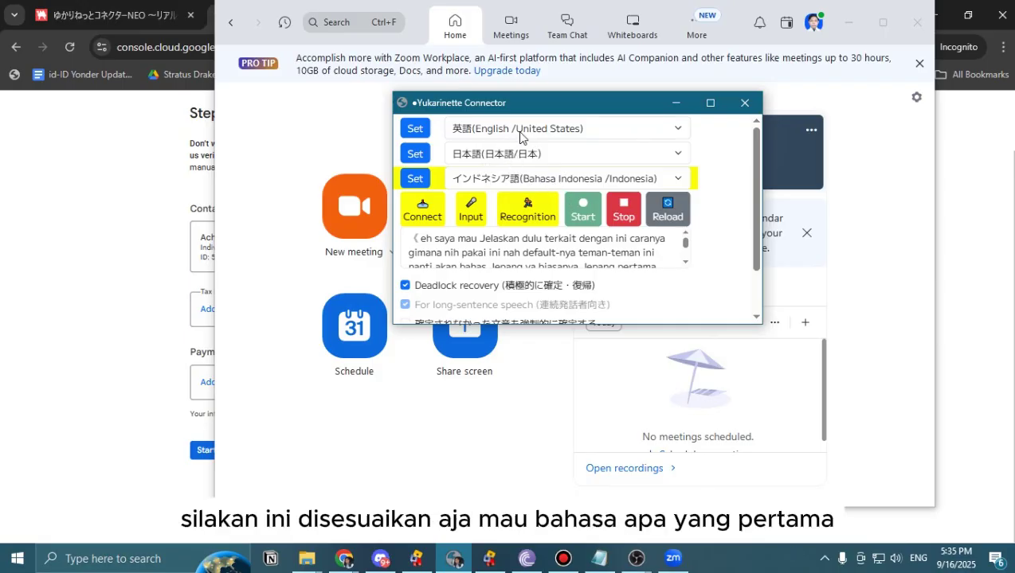
left_click(507, 134)
left_click(561, 153)
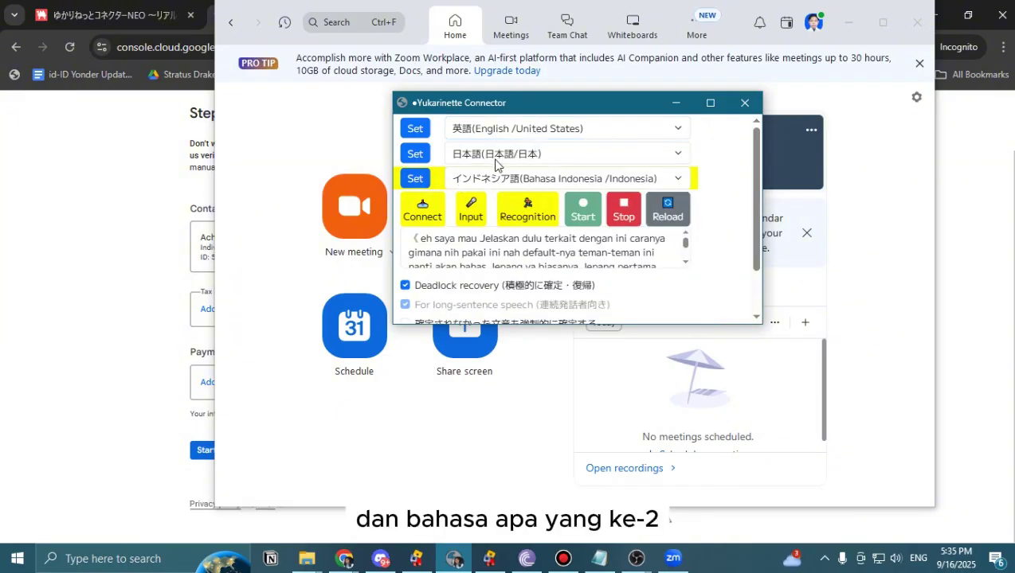
Browse the third output's language list, leaving Indonesian selected.
left_click(673, 178)
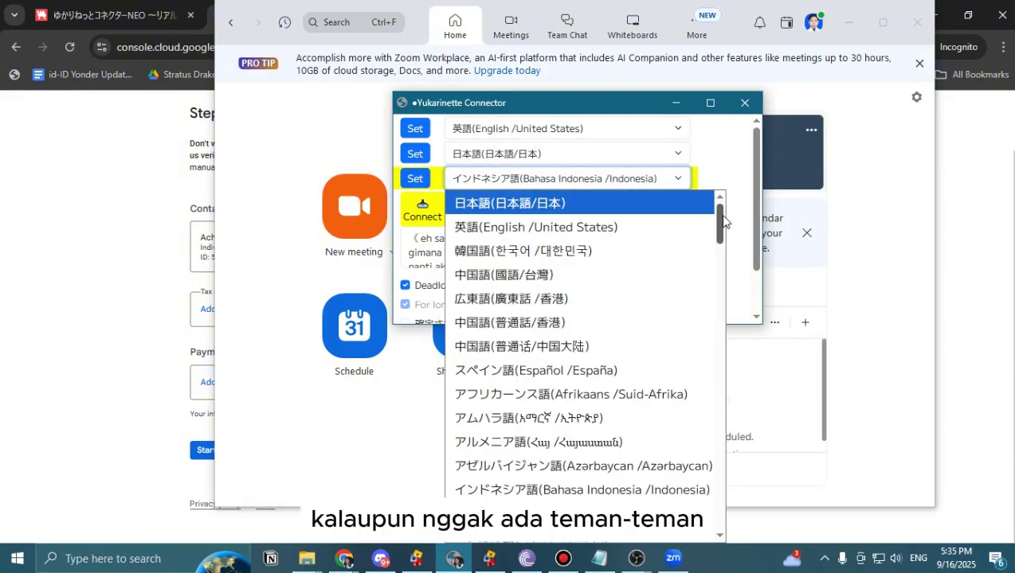
left_click_drag(719, 214, 720, 518)
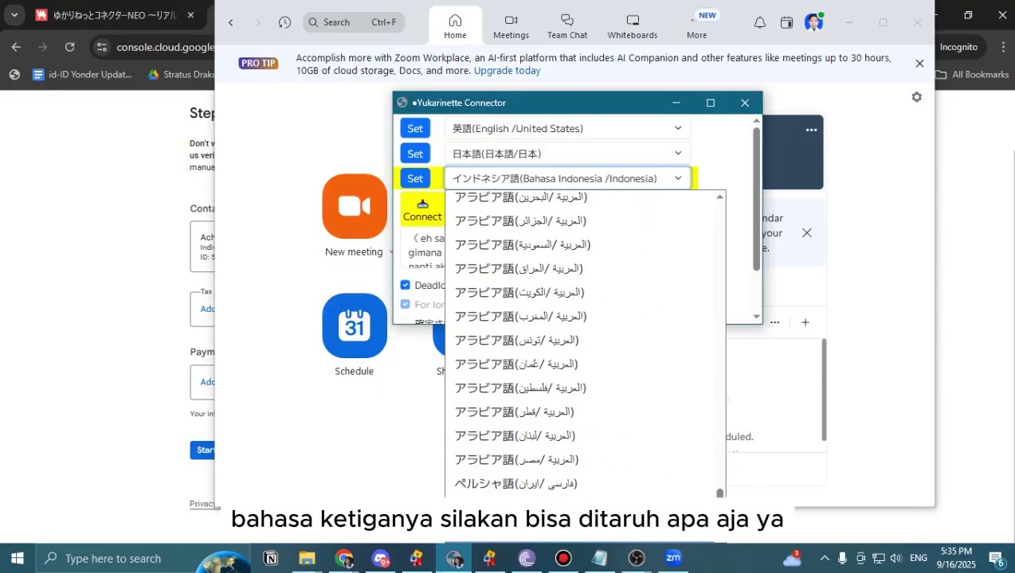
scroll(683, 495, "up", 10)
scroll(653, 438, "up", 15)
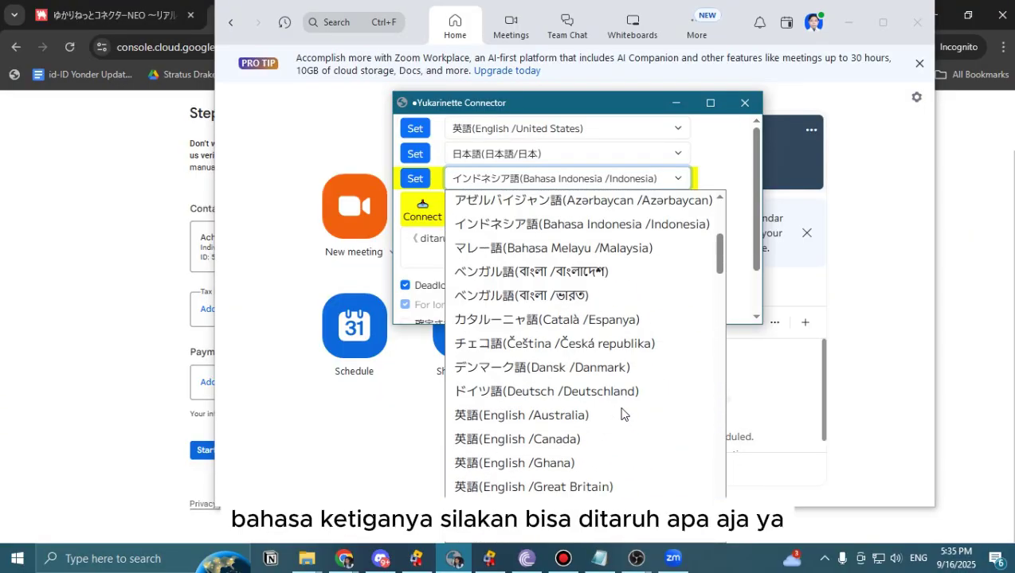
scroll(611, 407, "down", 5)
scroll(612, 415, "up", 5)
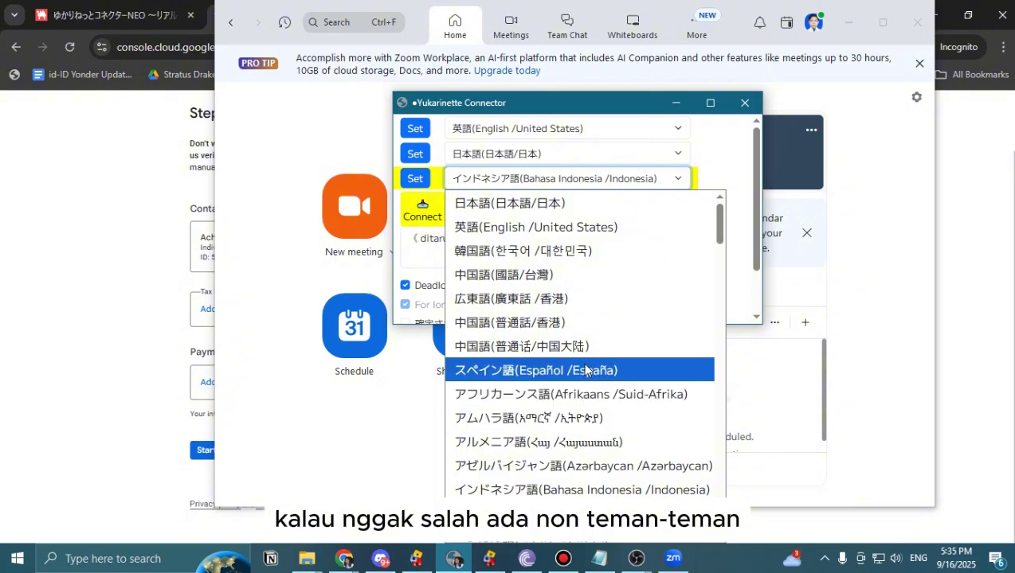
scroll(587, 350, "down", 1)
scroll(587, 351, "down", 20)
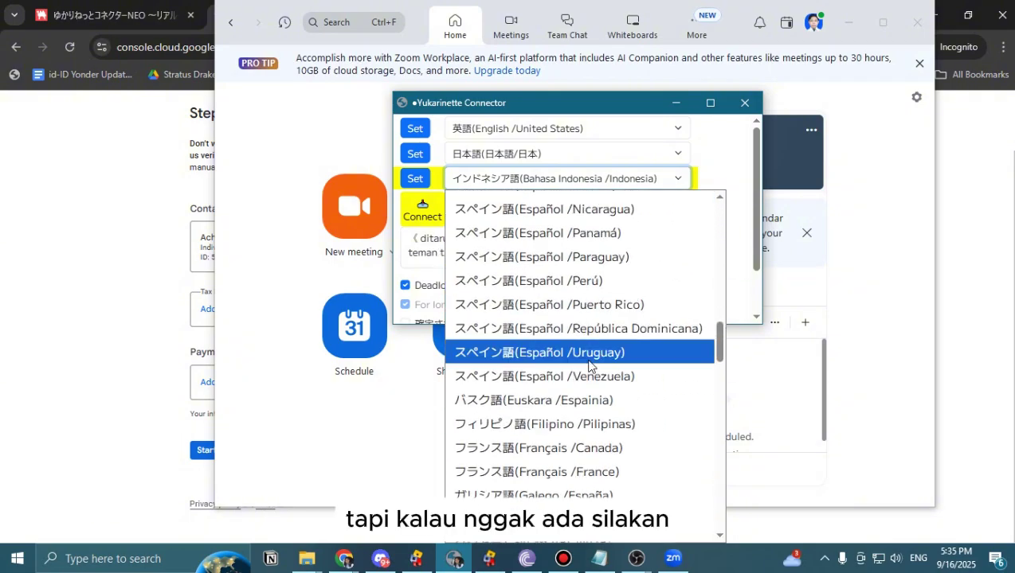
scroll(587, 372, "down", 5)
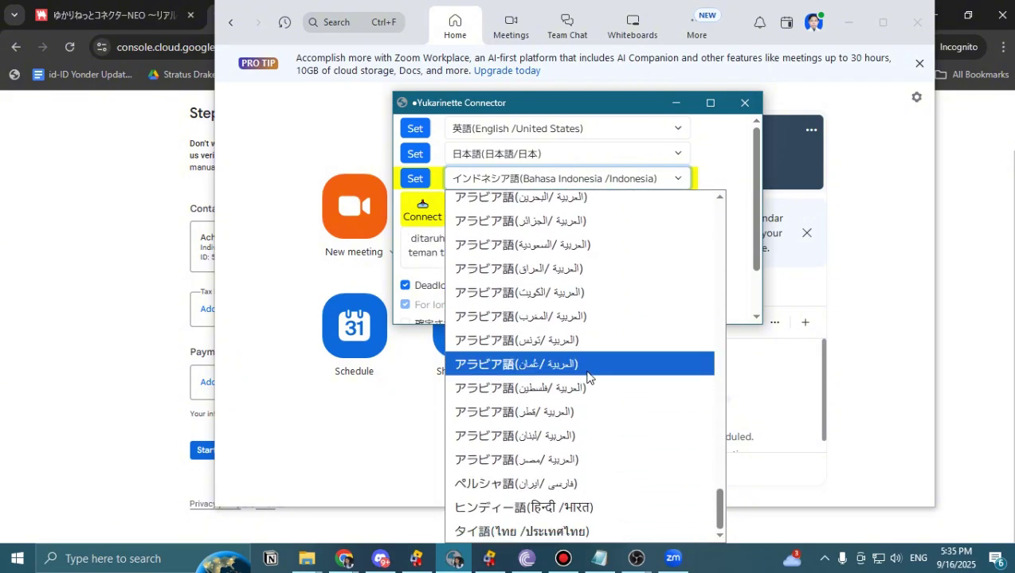
left_click(727, 190)
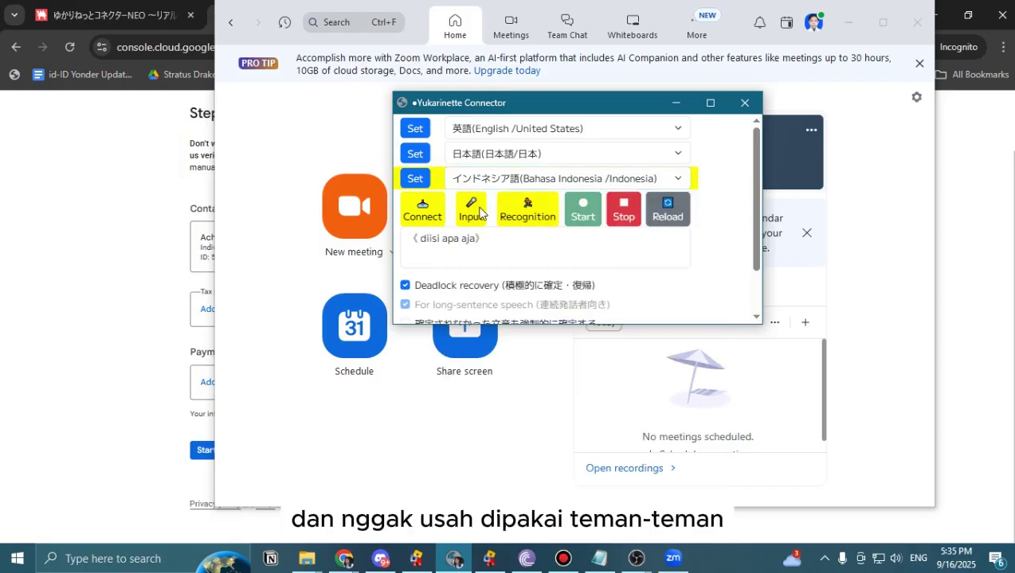
Recheck the first output's language list, leaving English (United States) unchanged.
scroll(582, 305, "down", 2)
scroll(616, 288, "up", 2)
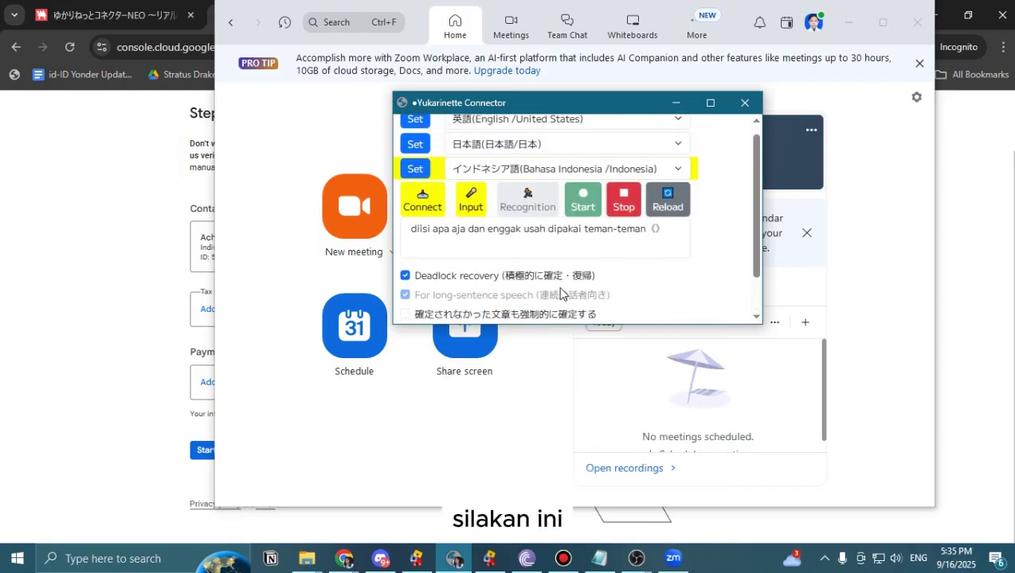
scroll(663, 262, "down", 2)
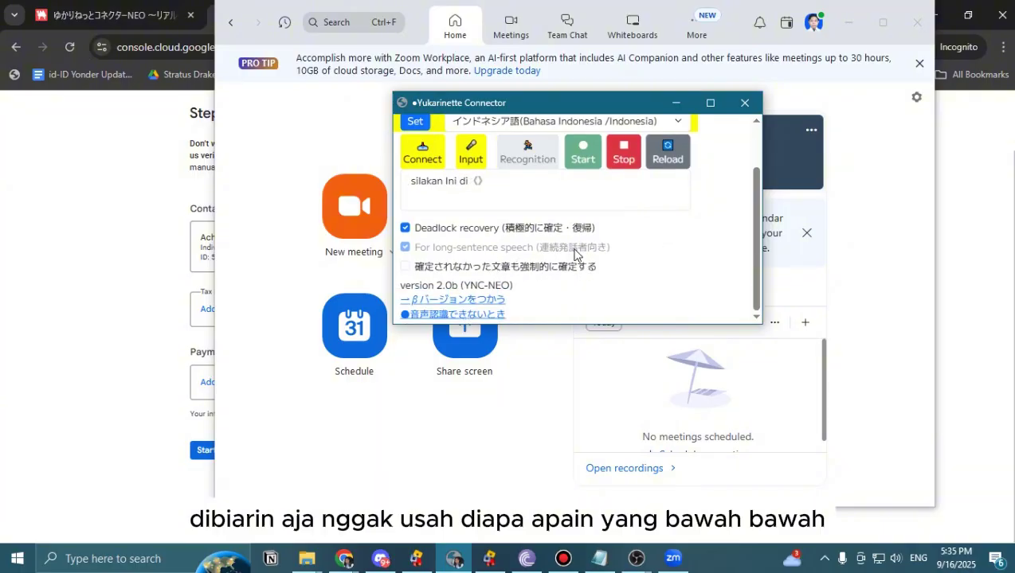
scroll(570, 273, "up", 2)
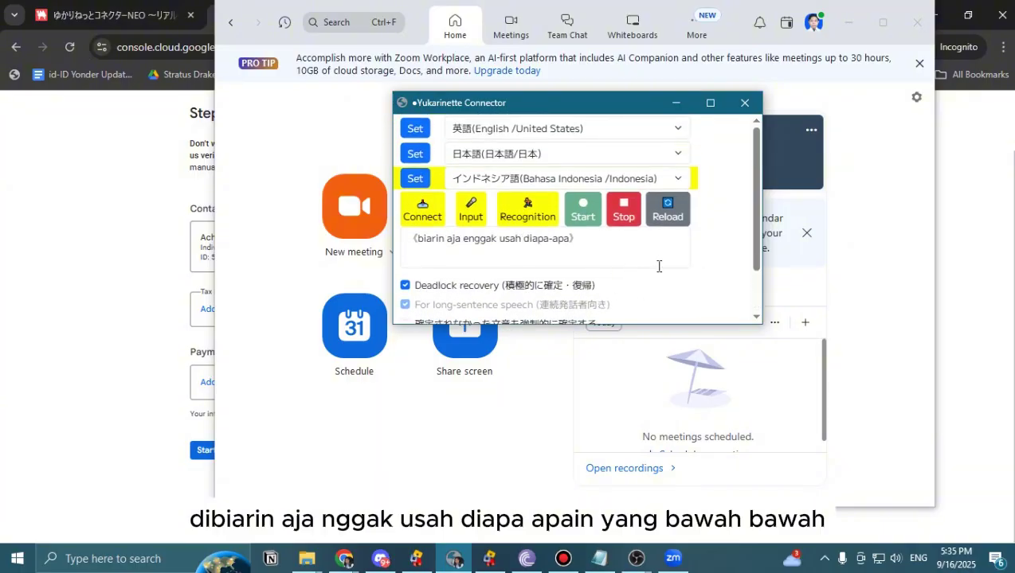
left_click(538, 130)
left_click(549, 177)
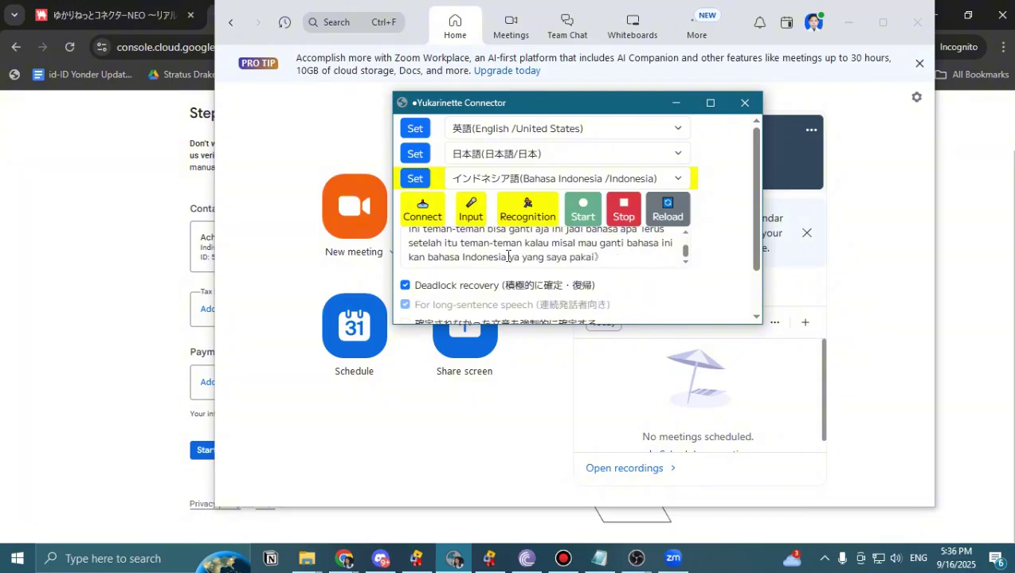
Set speech recognition to English, then Japanese, then Indonesian using each row's Set button.
left_click(415, 129)
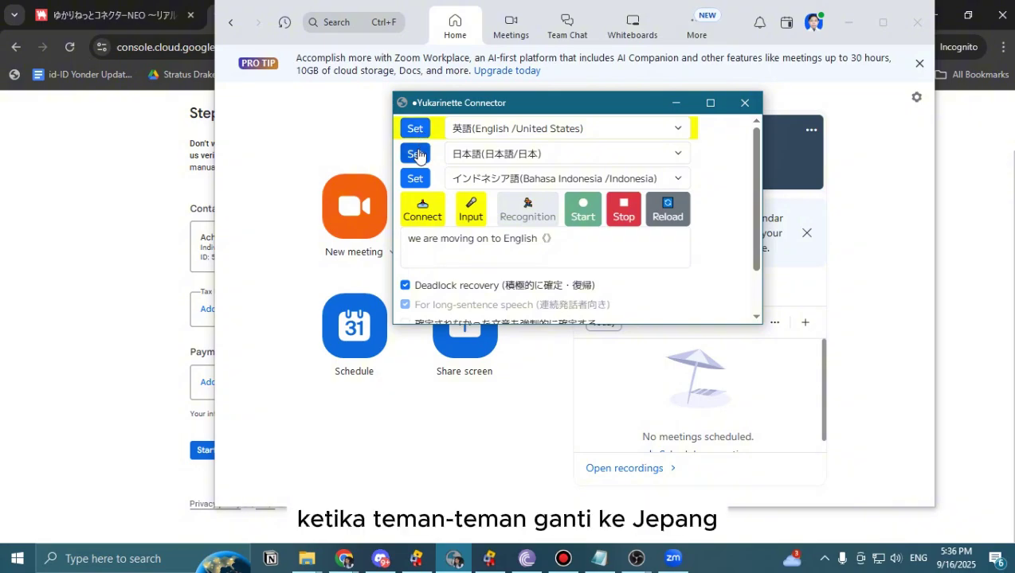
left_click(416, 156)
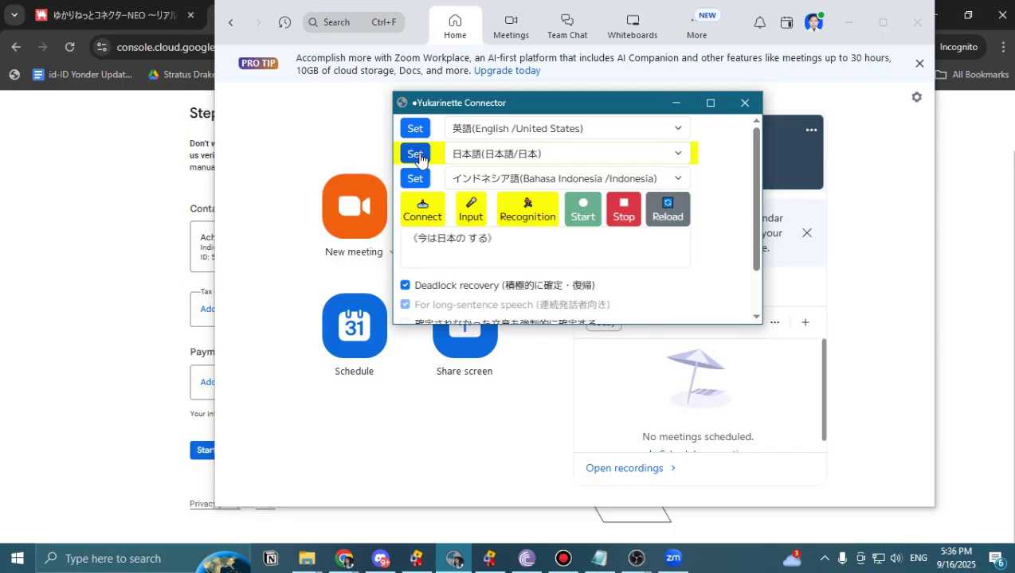
left_click(416, 180)
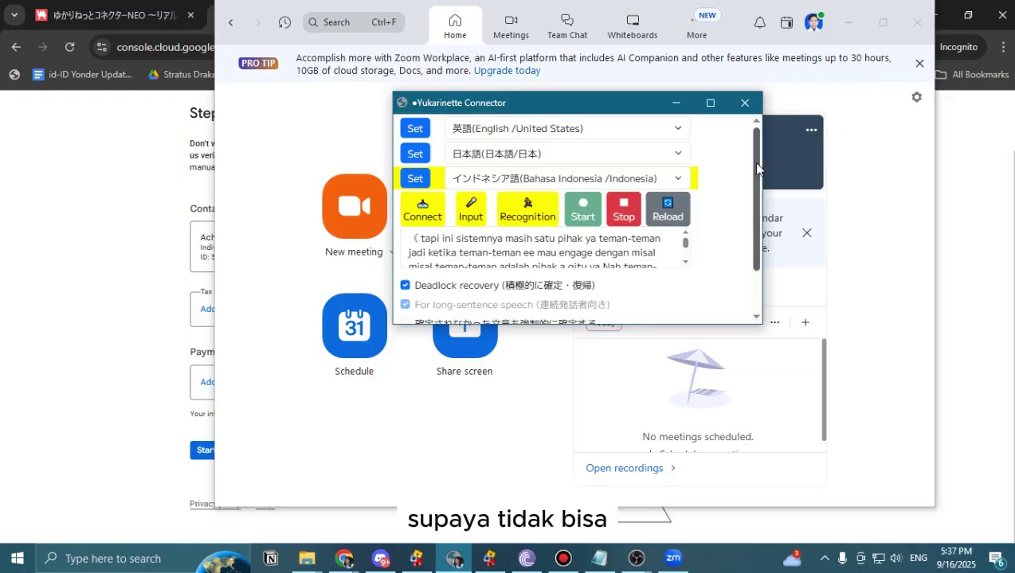
Scroll through the connector panel, then minimize the Yukarinette Connector window.
scroll(753, 162, "down", 2)
scroll(753, 161, "up", 2)
left_click_drag(754, 162, 754, 158)
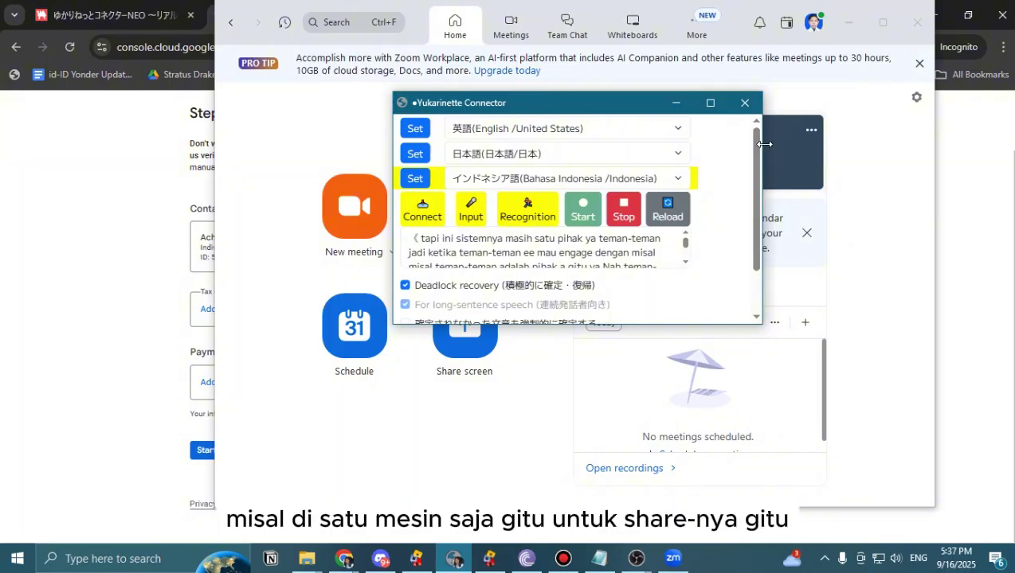
scroll(754, 157, "down", 1)
scroll(756, 167, "down", 1)
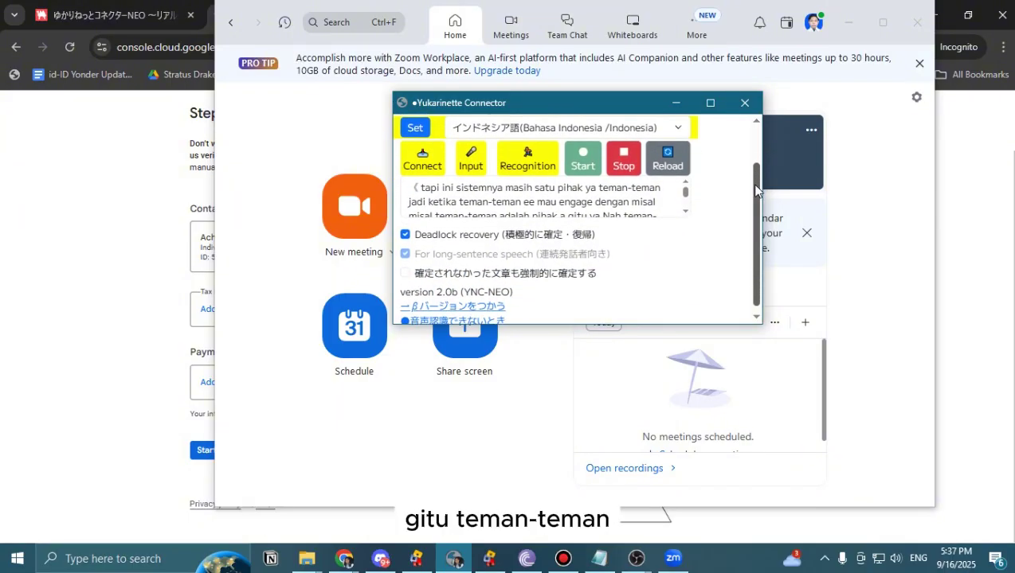
scroll(755, 167, "up", 2)
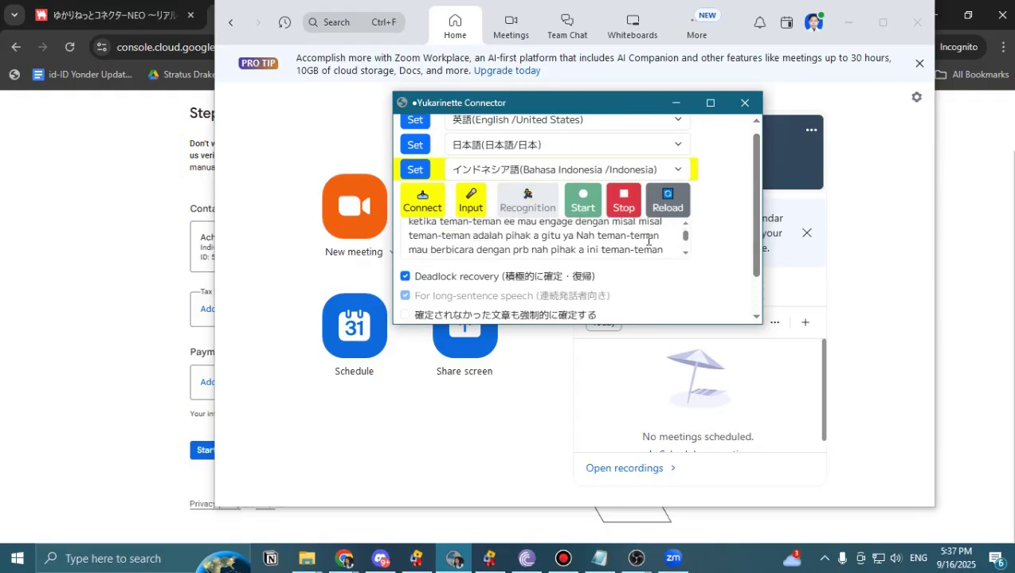
left_click(675, 103)
Minimize Zoom and Chrome to reveal OBS, then reposition the Windowed Projector (Preview) window.
left_click(849, 19)
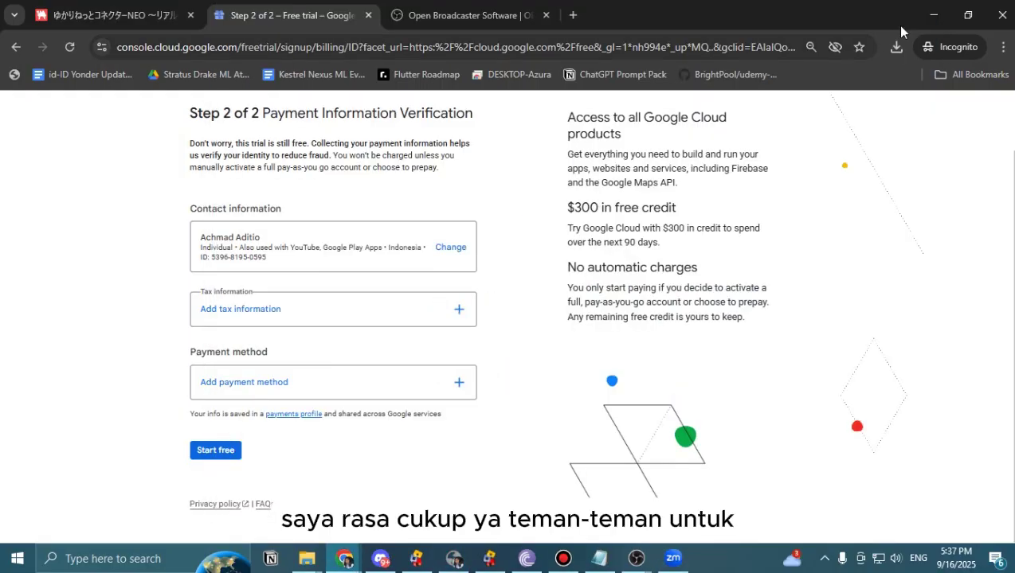
left_click(933, 14)
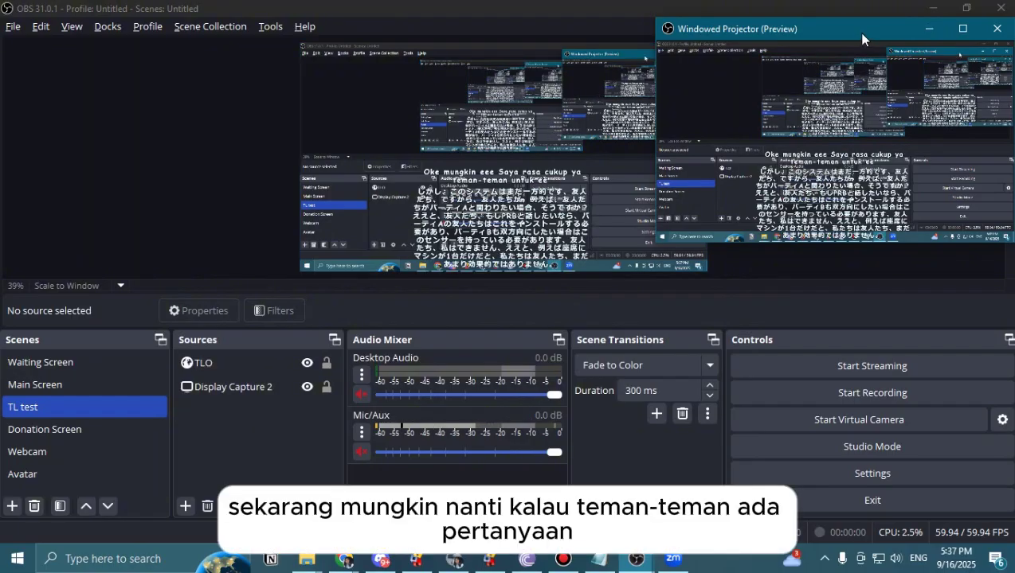
mouse_move(857, 32)
left_mouse_down()
mouse_move(788, 195)
mouse_move(828, 177)
mouse_move(869, 100)
mouse_move(836, 47)
mouse_move(859, 23)
left_mouse_up()
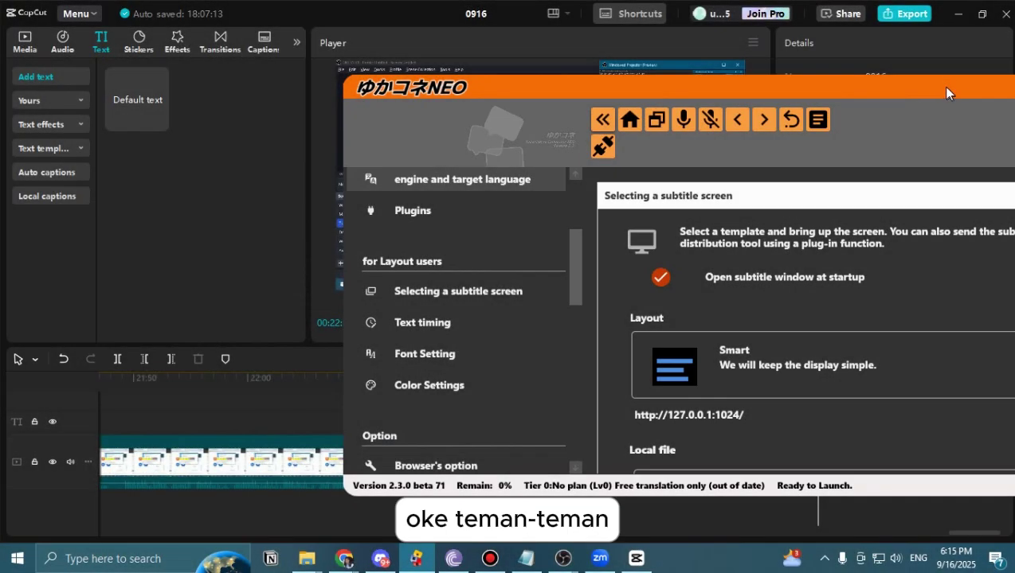
Move the YukaKoneNEO settings window toward the centre of the screen.
left_click_drag(946, 93, 752, 74)
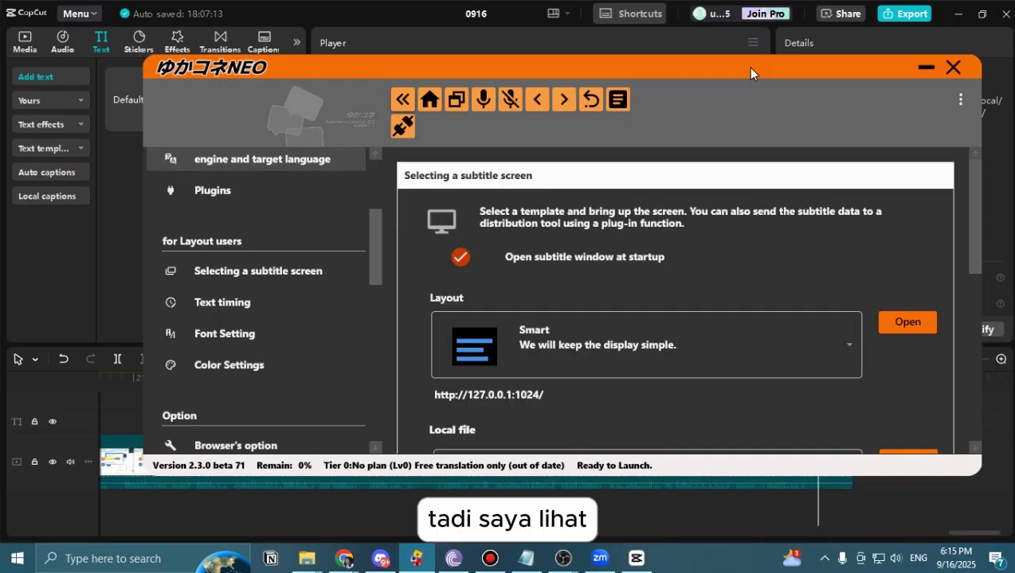
left_click_drag(747, 68, 746, 69)
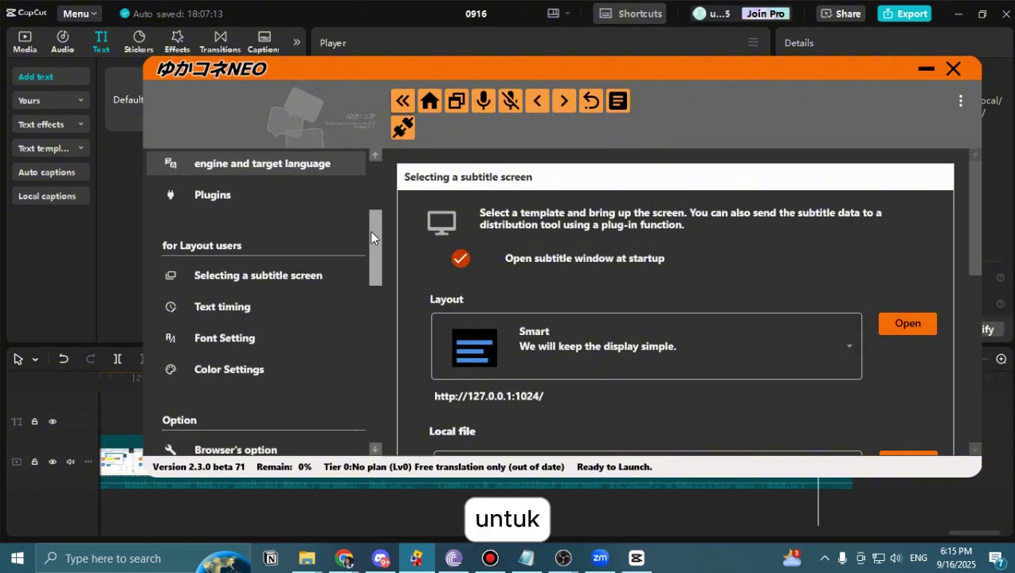
left_click_drag(369, 231, 369, 230)
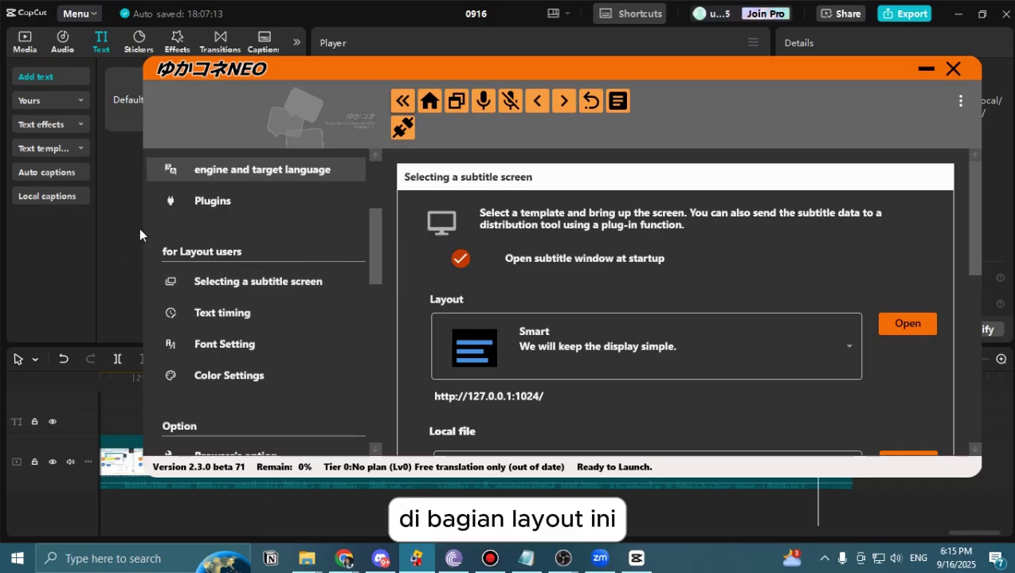
Review Text timing (retention 8.48, scroll speed 3), then view Font Setting (Comic Sans MS, line space 1.05).
left_click(227, 313)
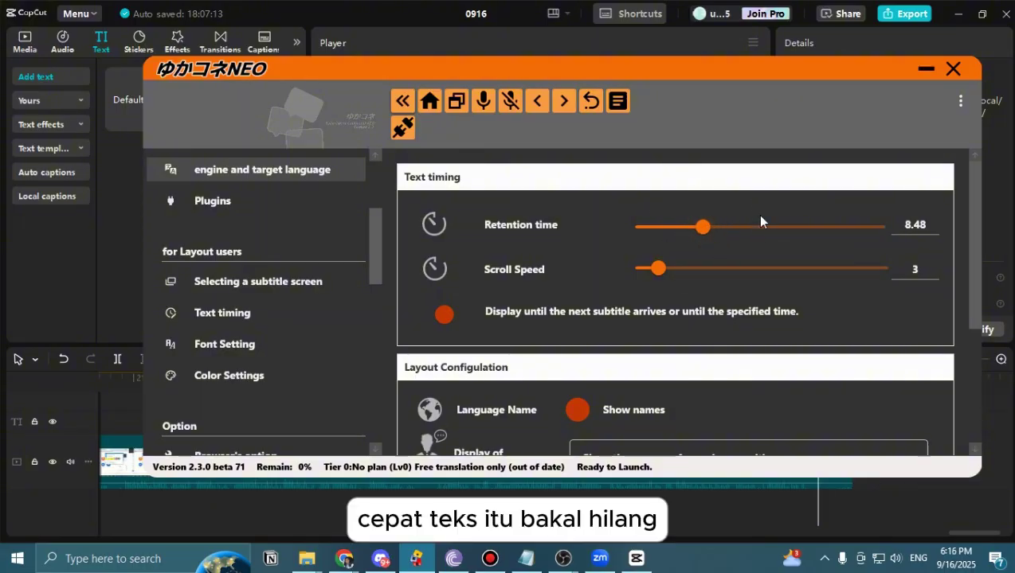
scroll(668, 265, "down", 3)
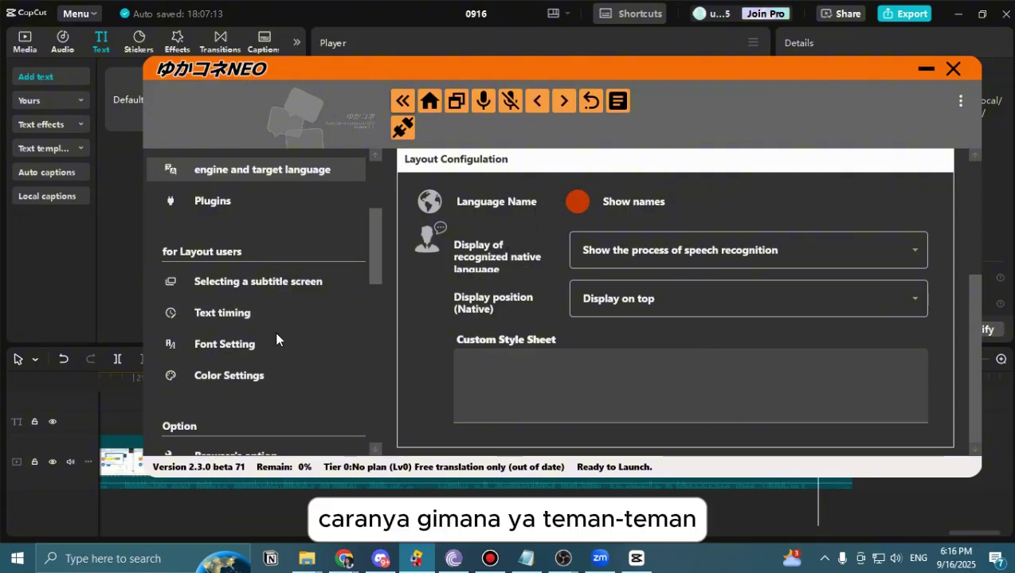
scroll(521, 291, "up", 3)
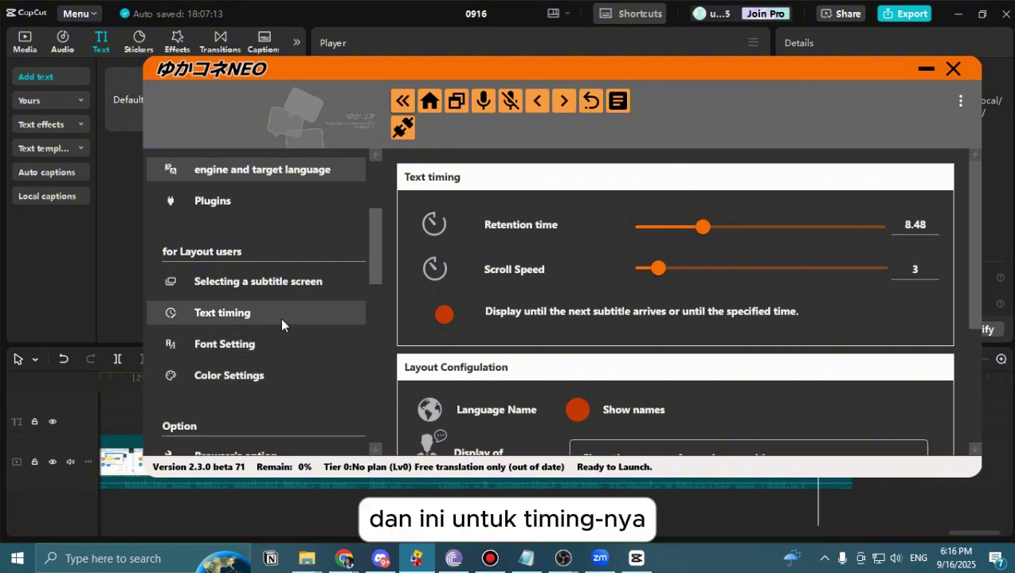
left_click(217, 346)
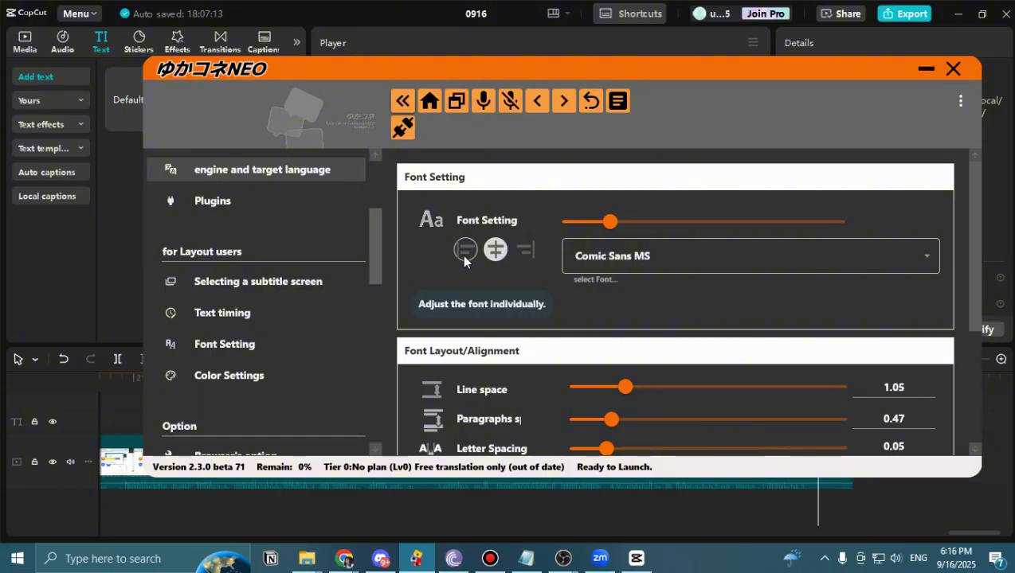
Try left alignment, return subtitles to centre, and keep Comic Sans MS as the font.
left_click(464, 253)
left_click(495, 254)
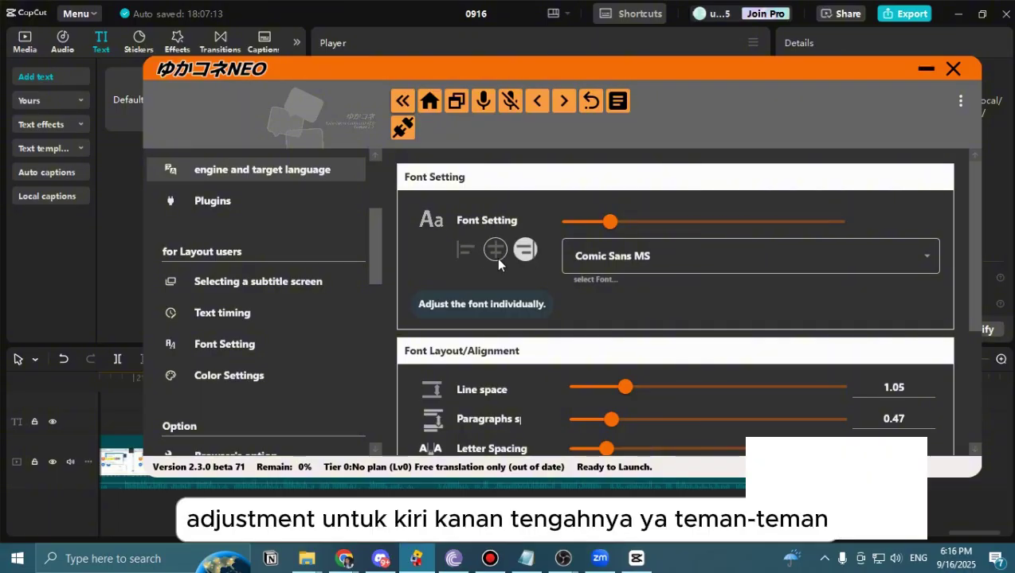
left_click(697, 269)
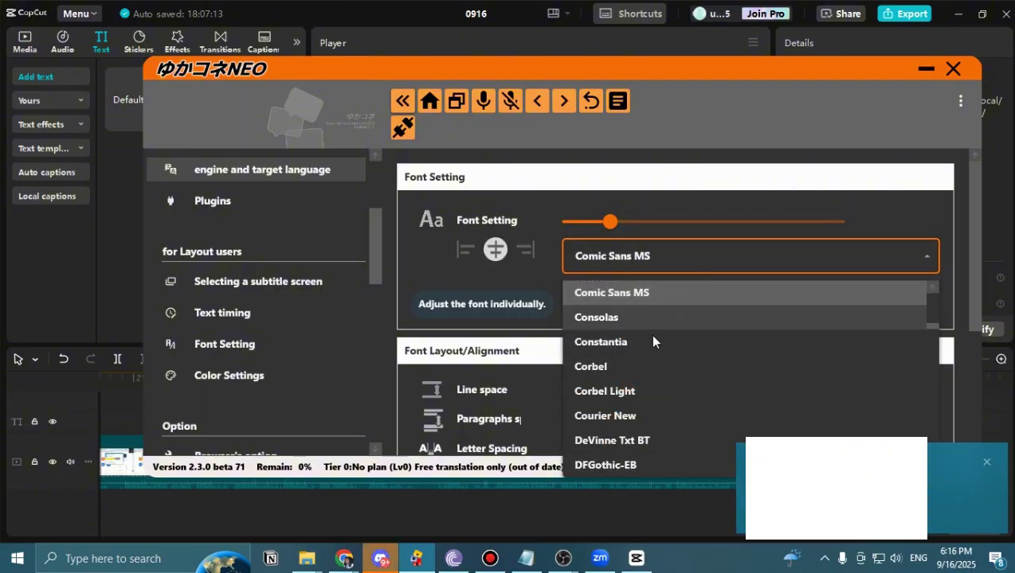
left_click(489, 291)
Confirm Unprocessed reshaping mode, then view Color Settings: white characters, black and blue borders.
scroll(570, 334, "down", 3)
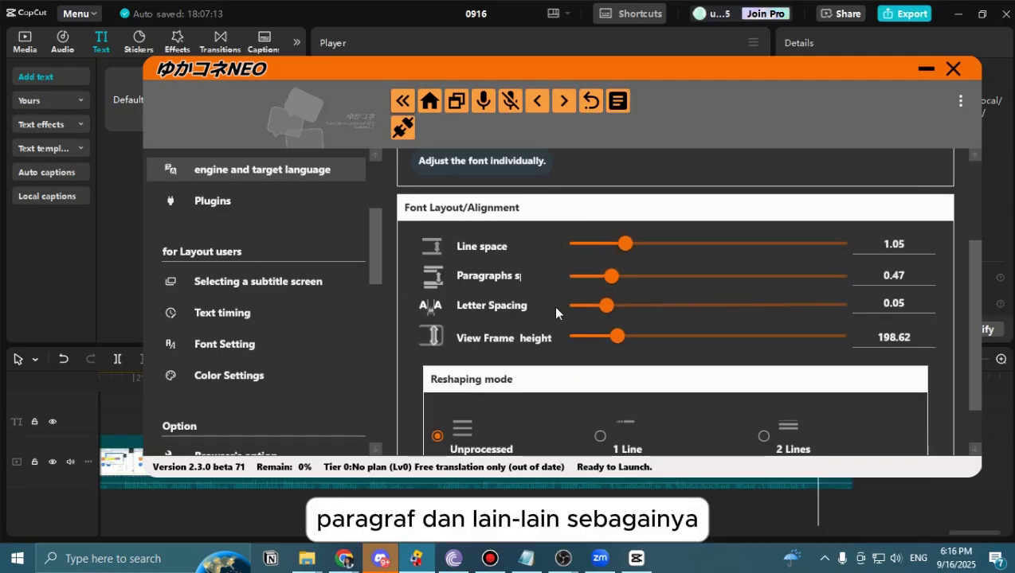
scroll(572, 325, "down", 1)
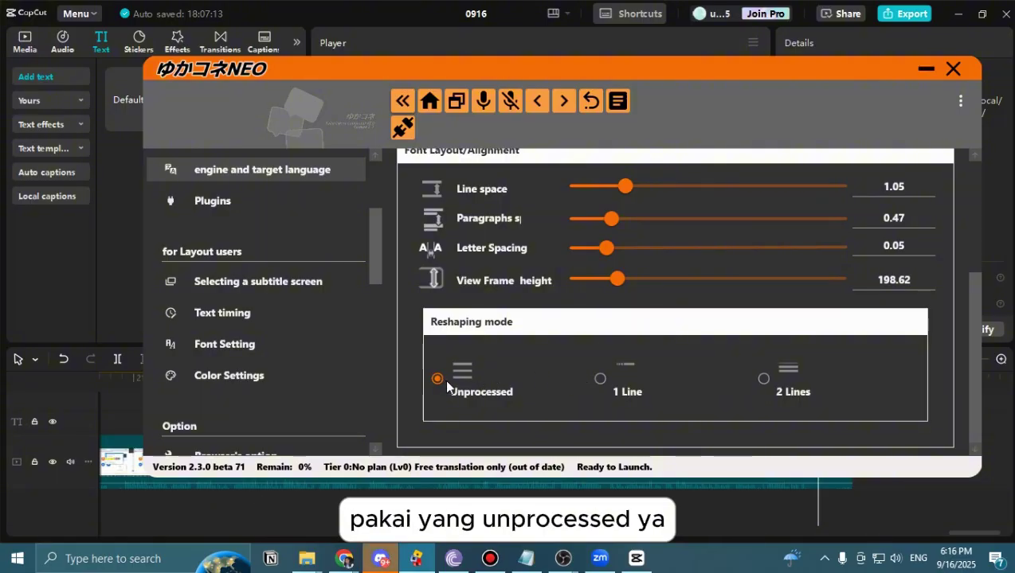
scroll(505, 362, "up", 3)
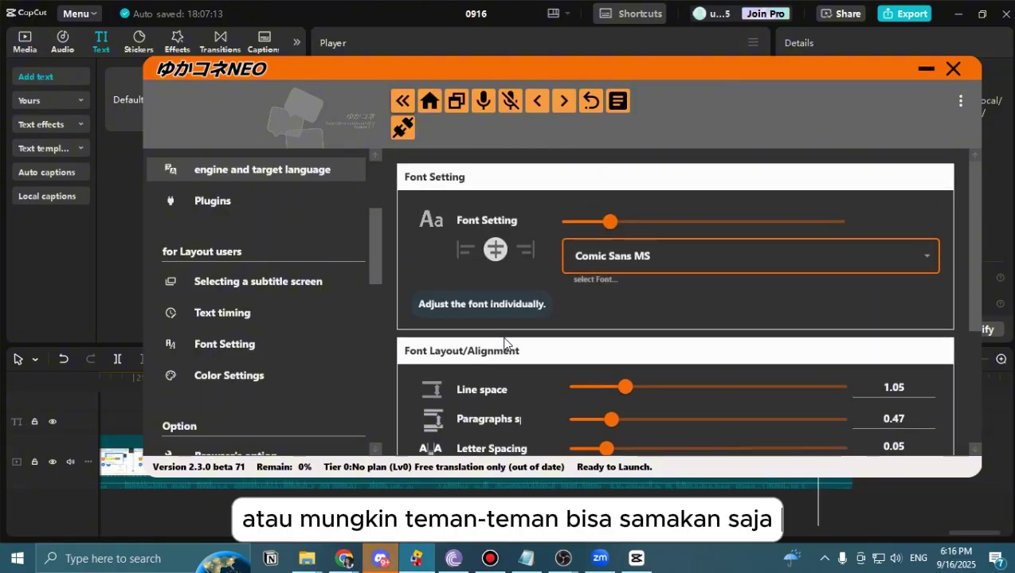
scroll(486, 344, "down", 3)
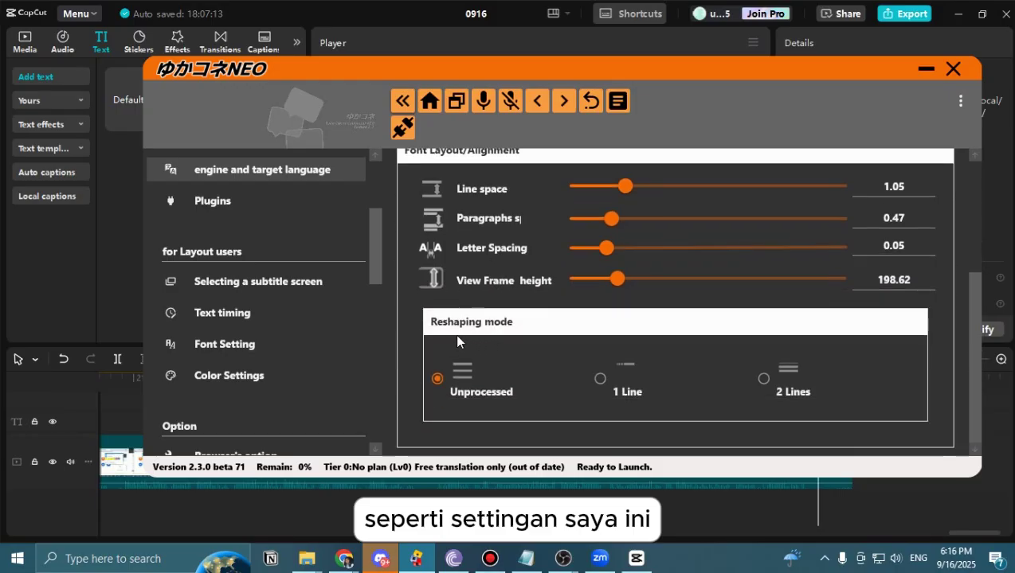
left_click(244, 374)
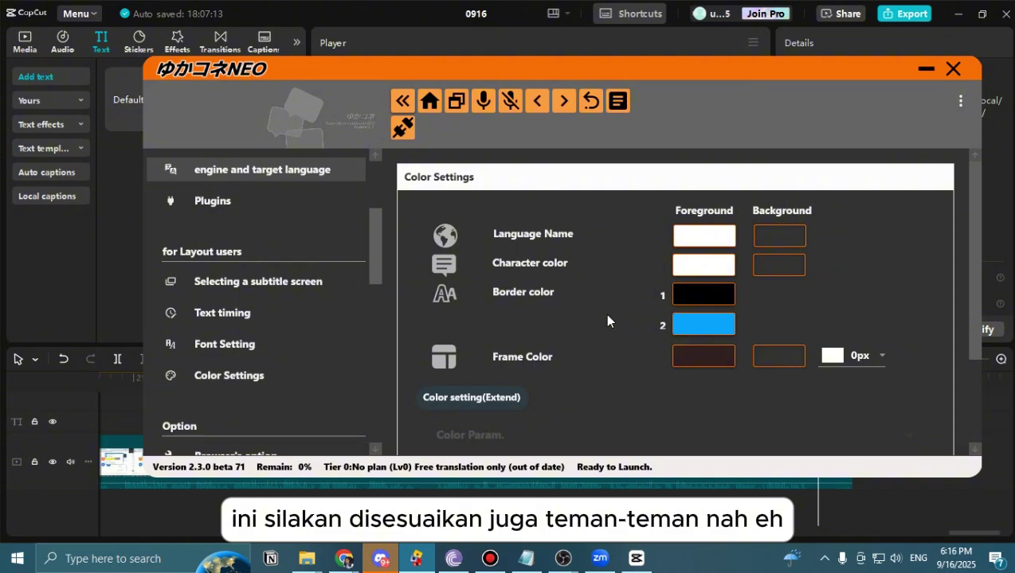
scroll(604, 313, "down", 1)
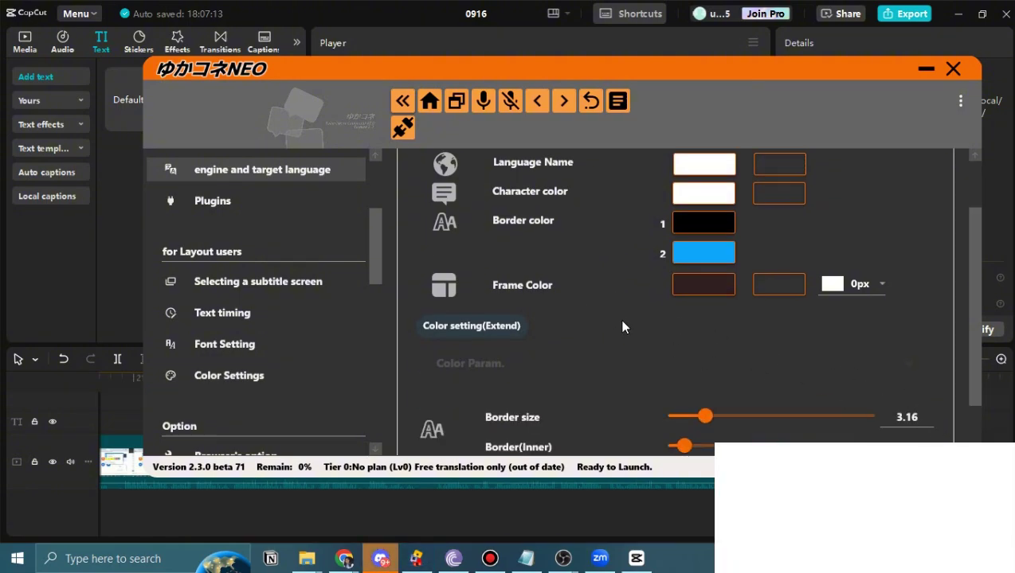
scroll(546, 318, "up", 1)
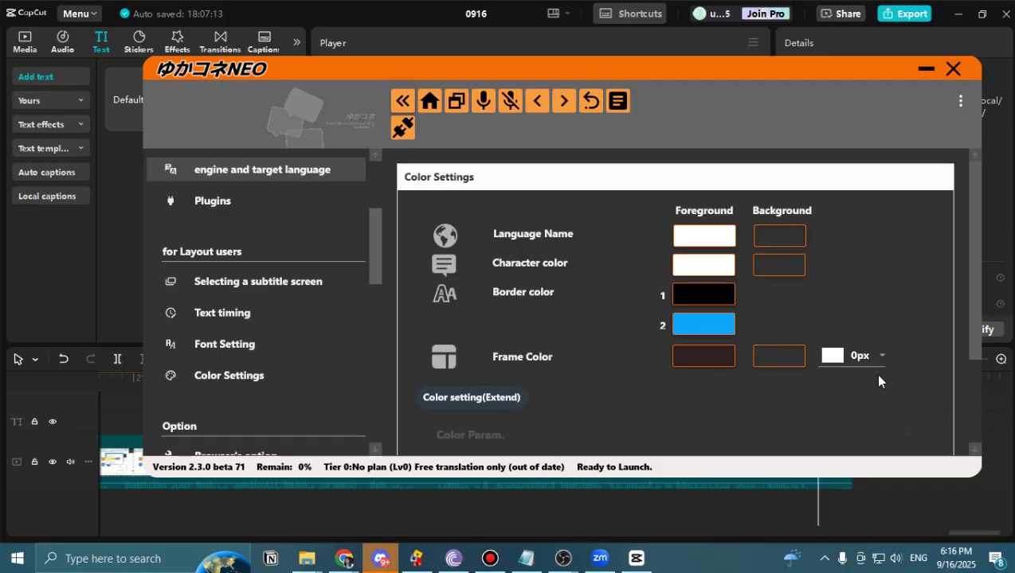
scroll(565, 356, "down", 2)
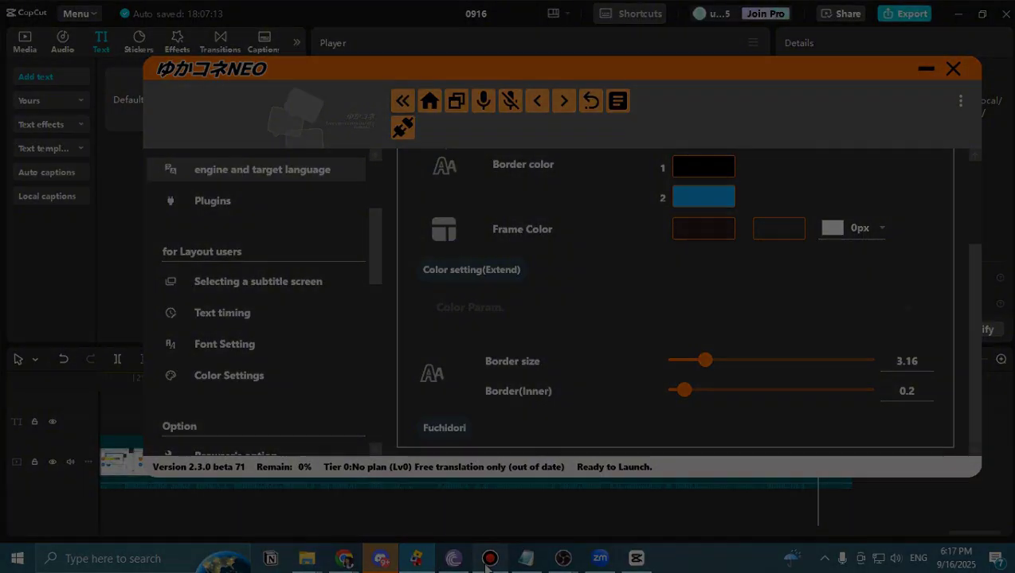
mouse_move(488, 562)
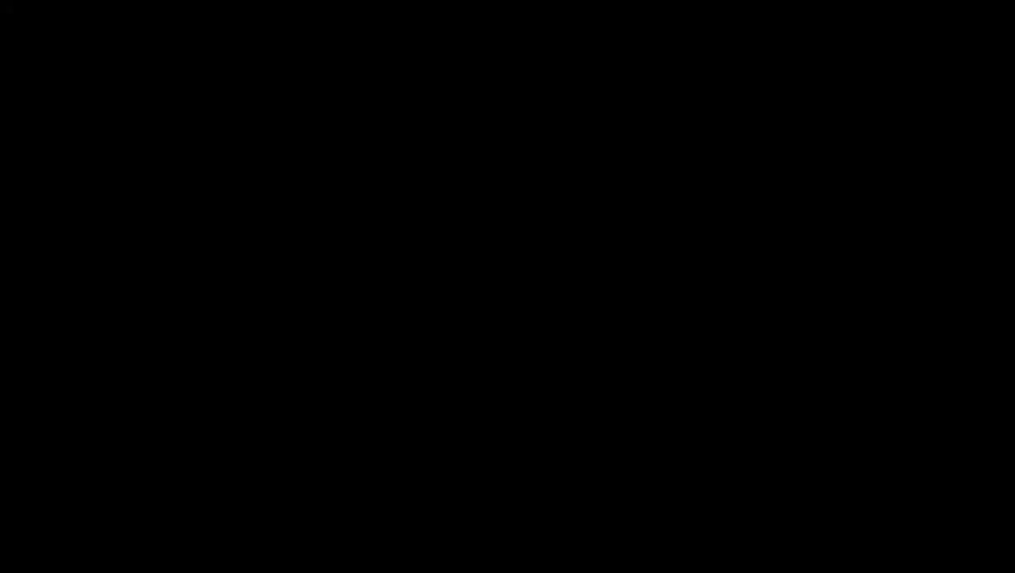